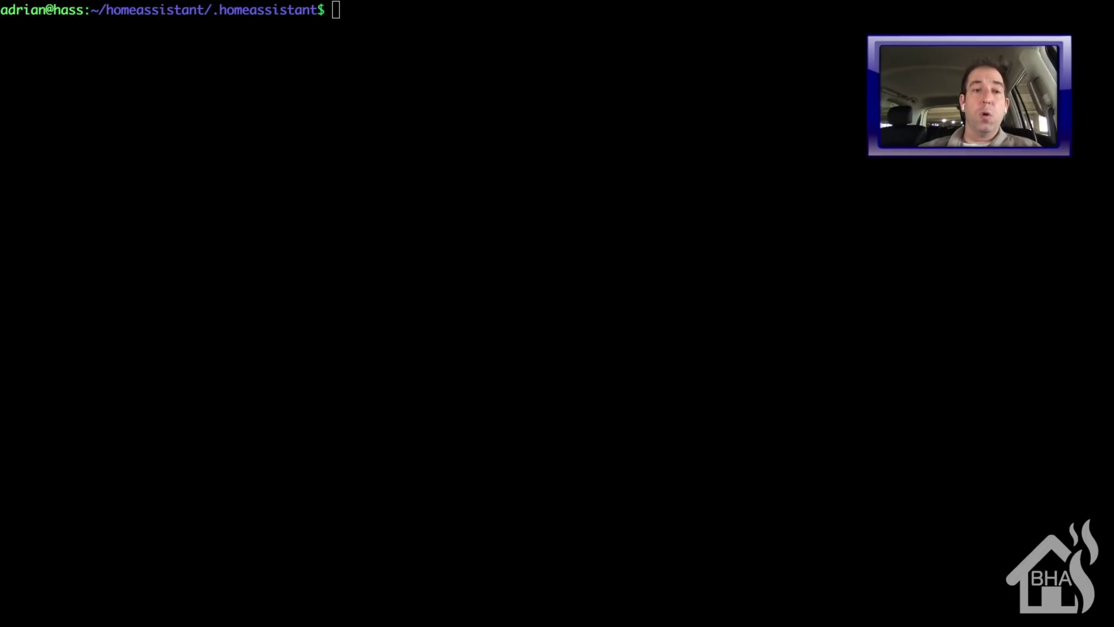
Run sudo mkdir themes to create the themes directory in .homeassistant
type("sudo ")
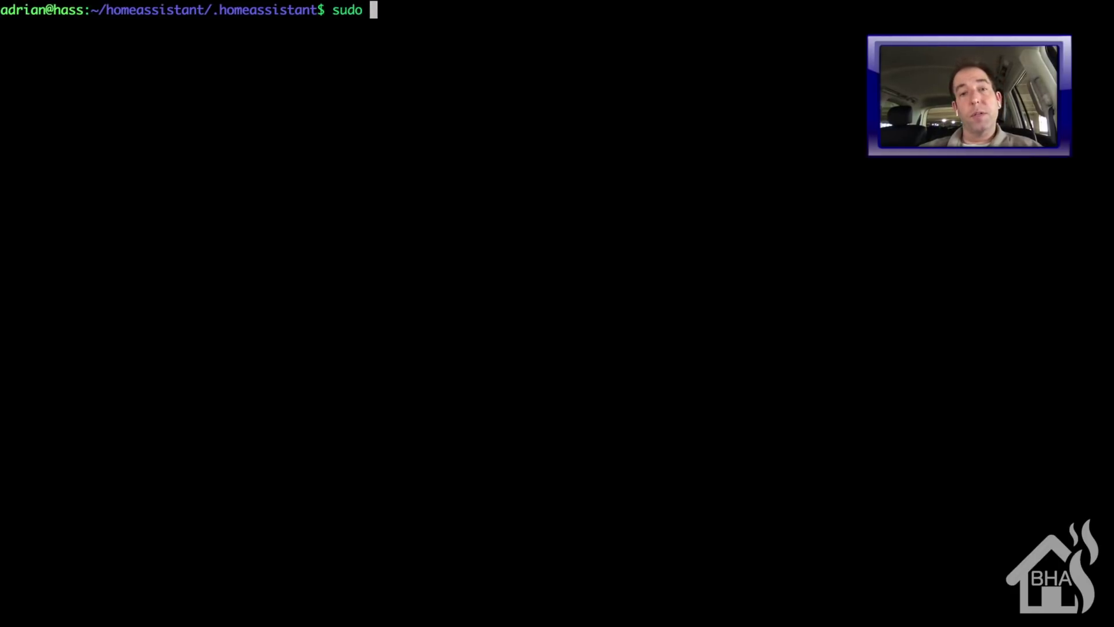
type("mkdir themes")
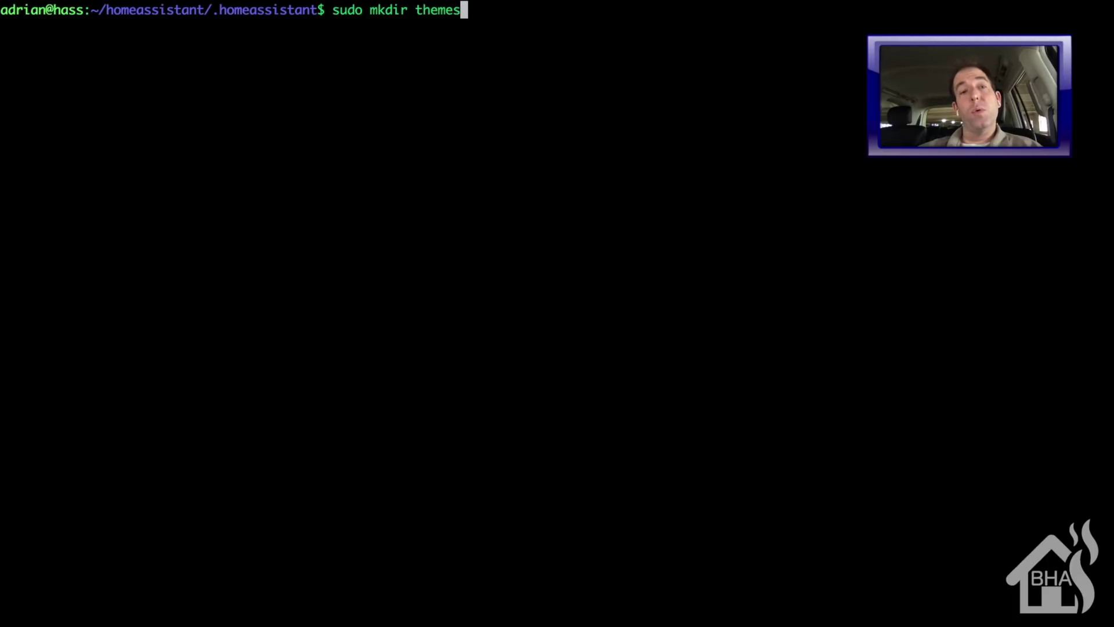
key("Return")
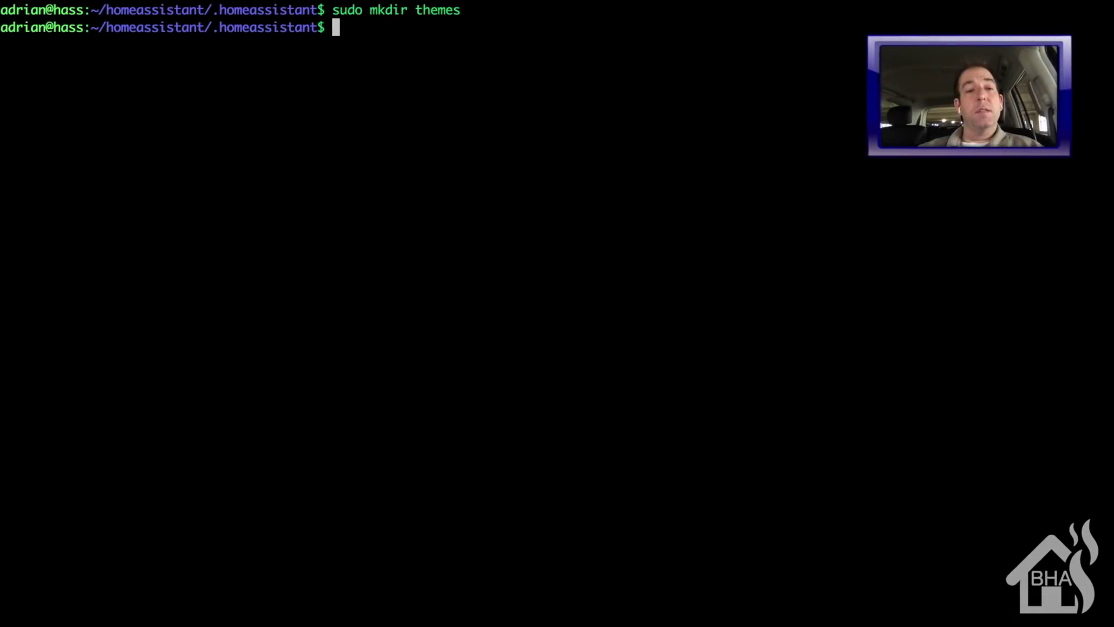
Open configuration.yaml in vi as root
type("sudo vi con")
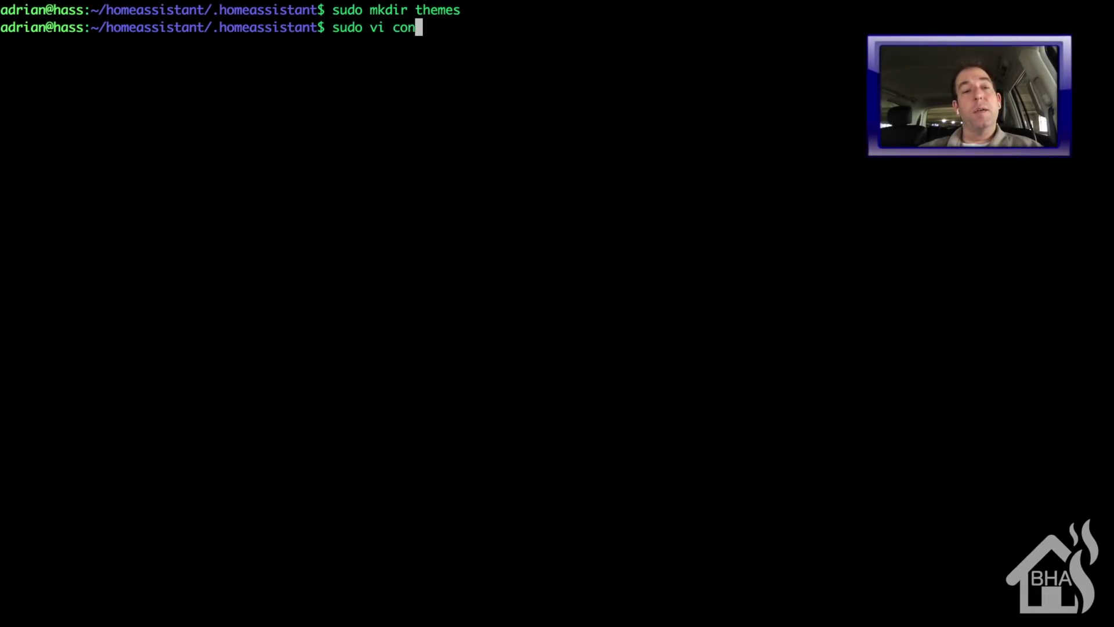
key("Tab")
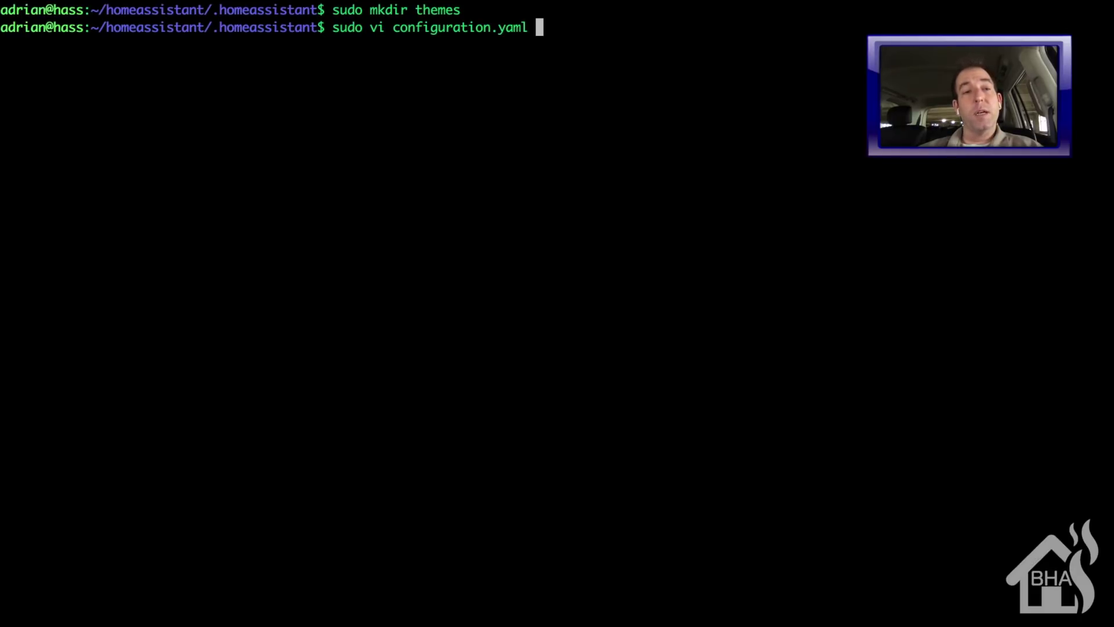
key("Return")
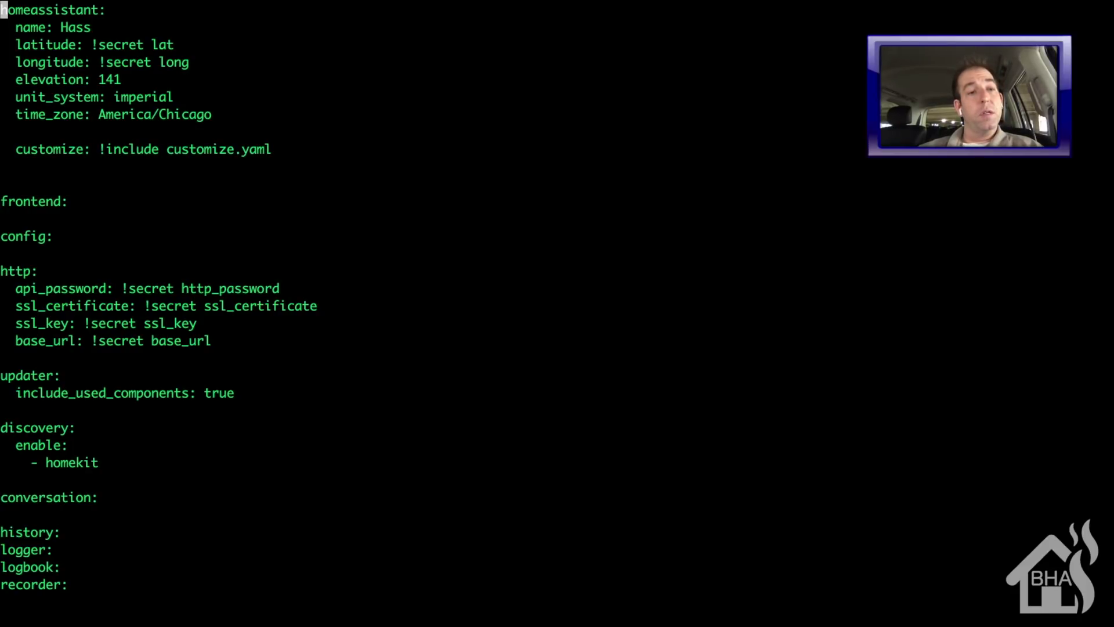
Add 'themes: !include_dir_merge_named themes/' under frontend: and save with :wq!
key("Down")
key("Down")
key("Down")
key("Down")
key("Down")
key("Down")
key("Down")
key("Down")
key("Down")
key("Down")
key("Down")
key("Down")
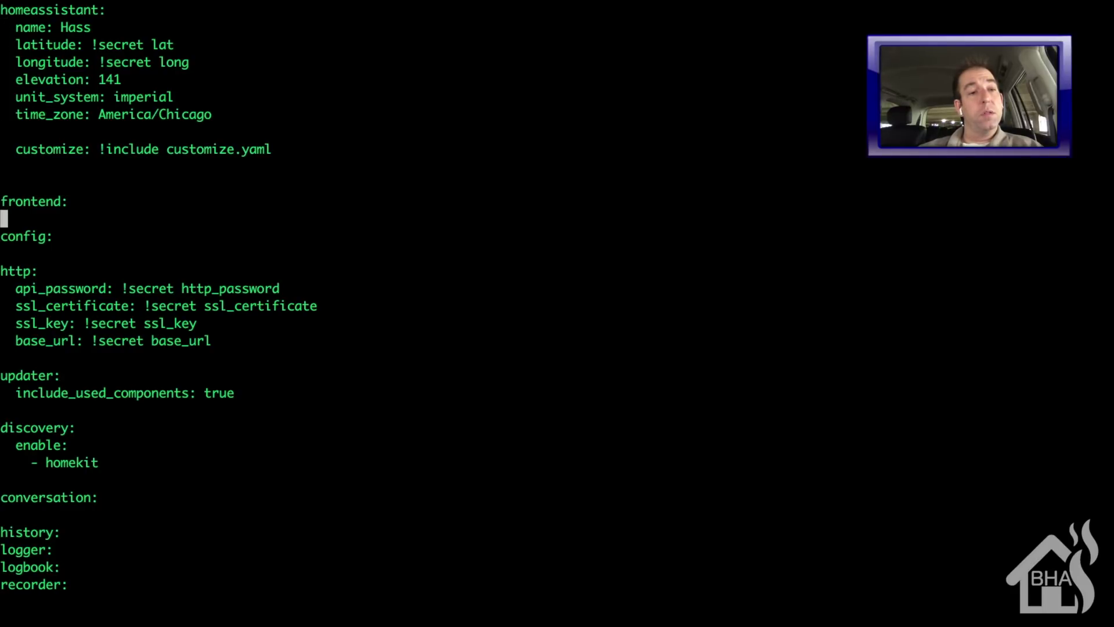
key("i")
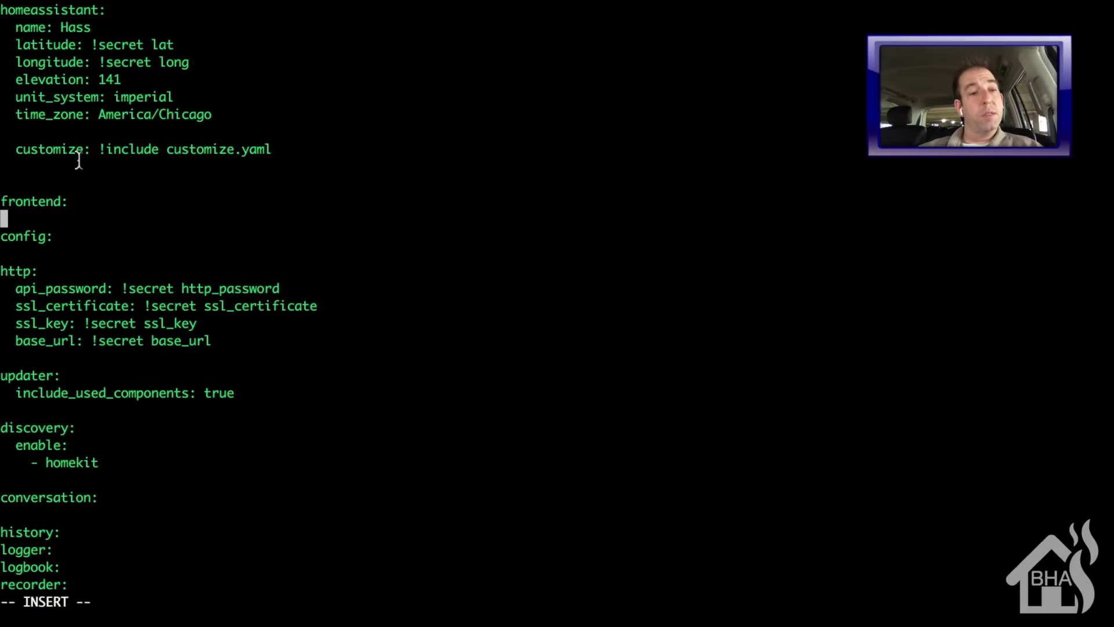
type("themes:")
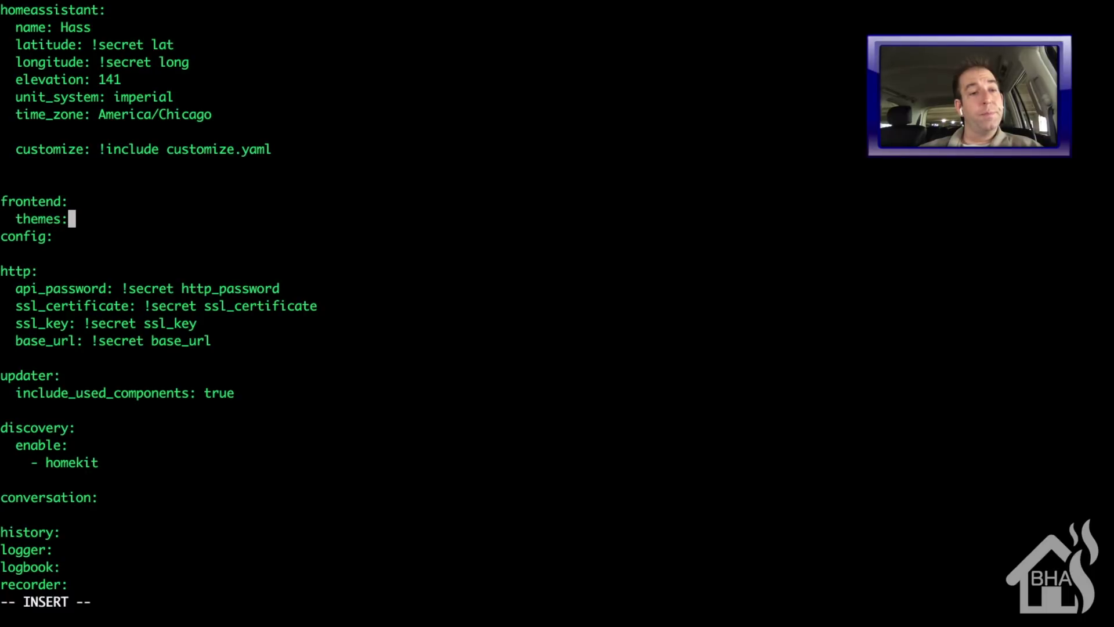
type(" !includ")
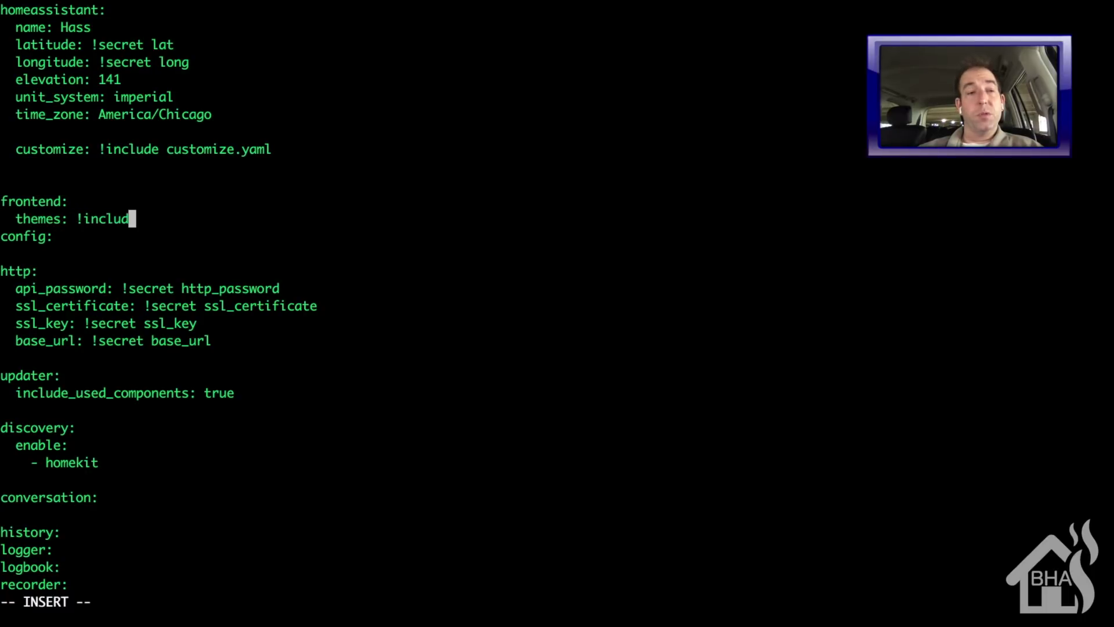
type("e")
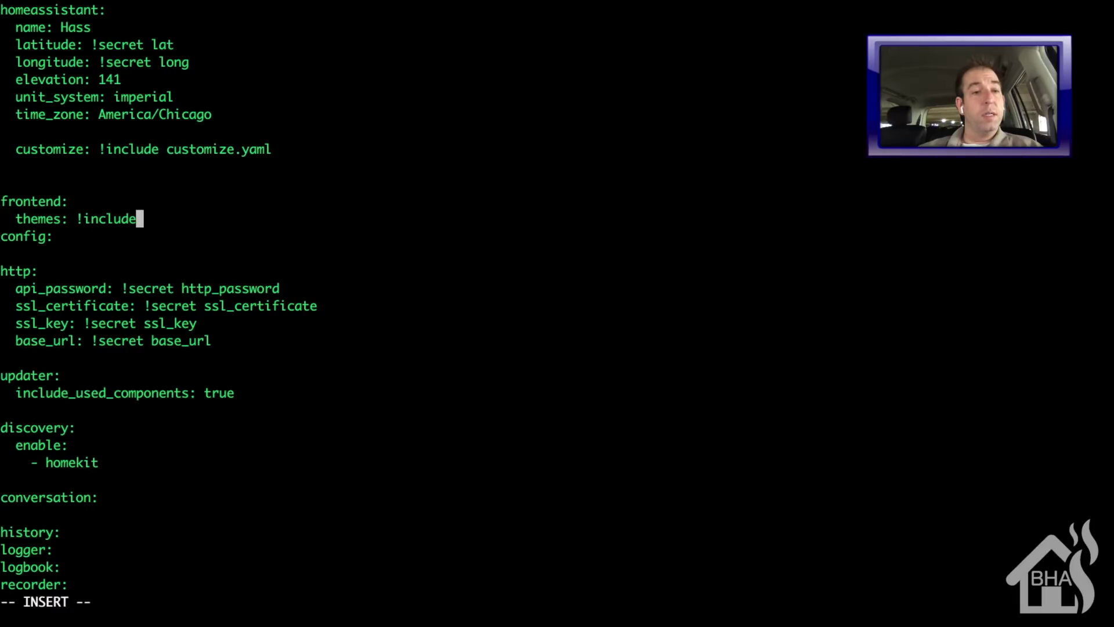
key("BackSpace")
type("_di")
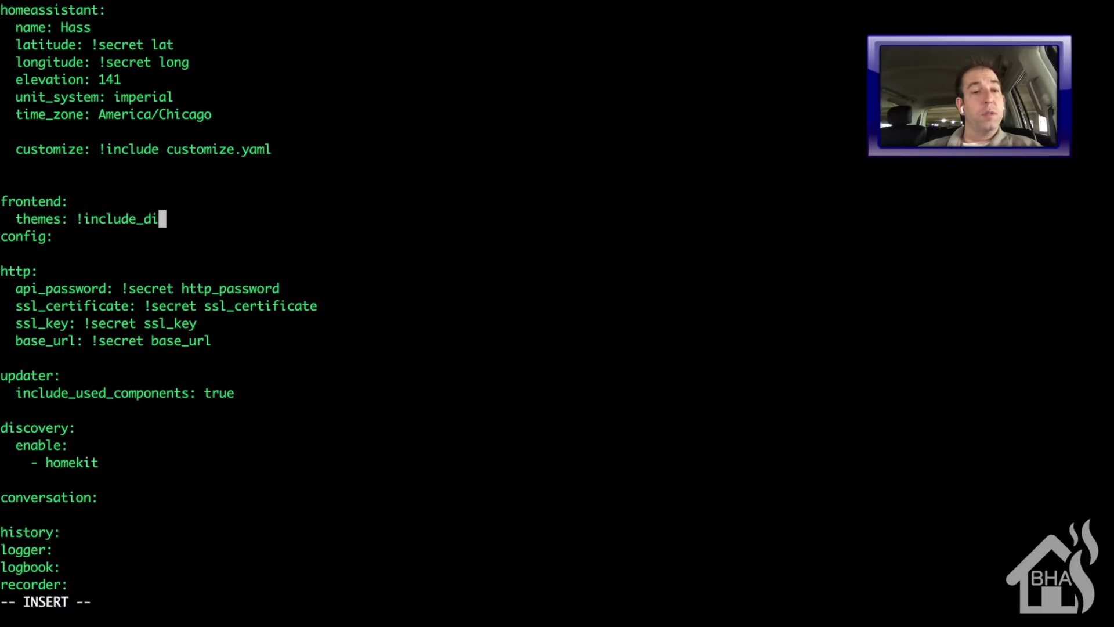
type("r_merge_")
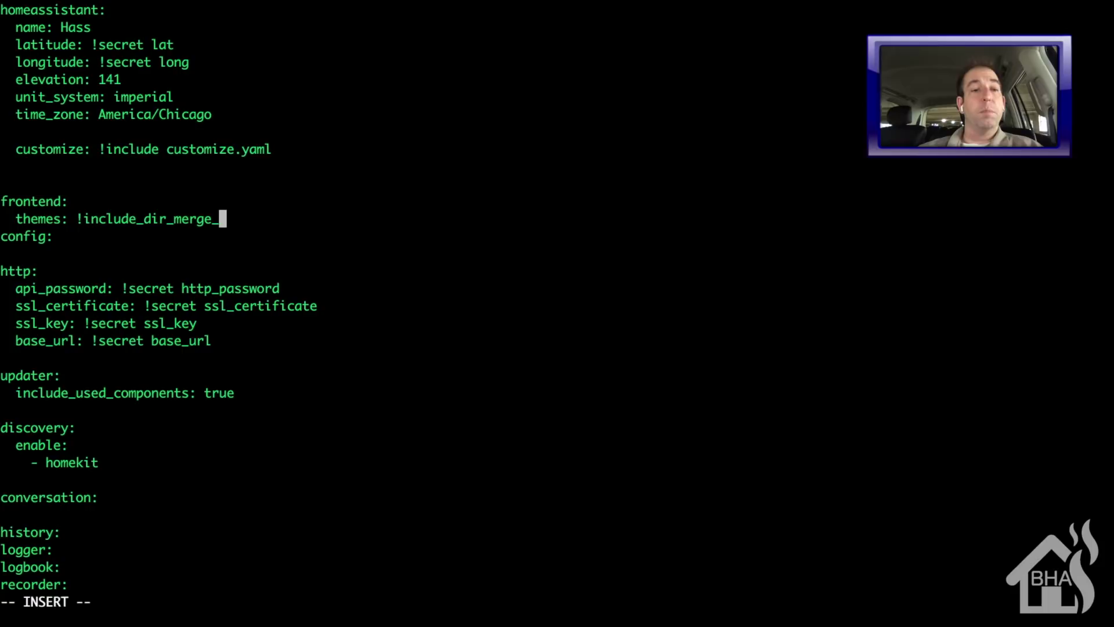
type("named ")
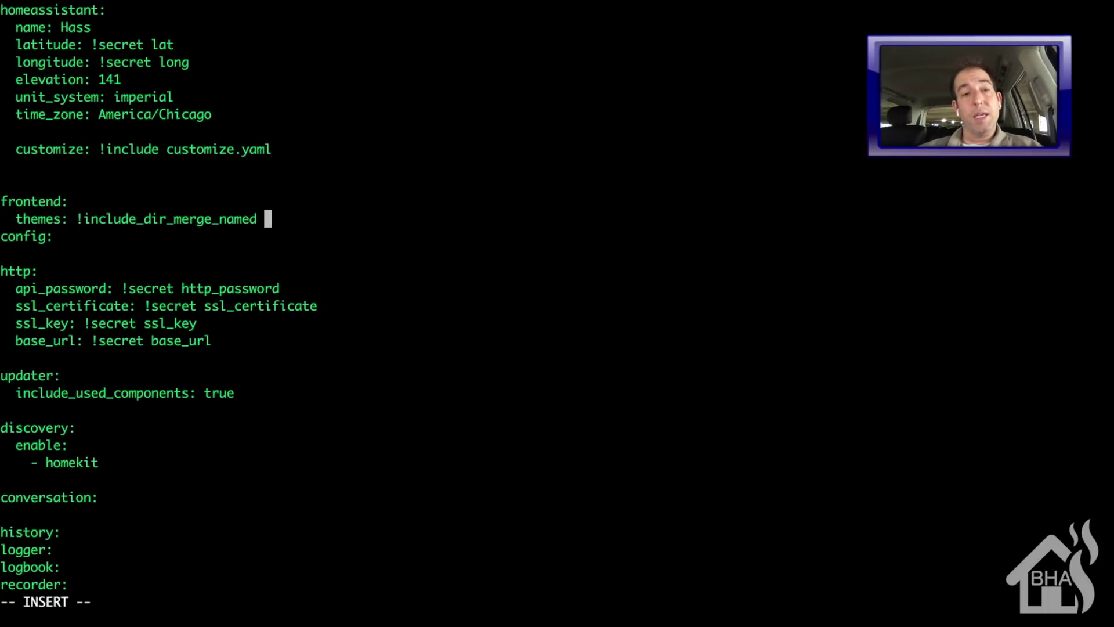
type("themes/")
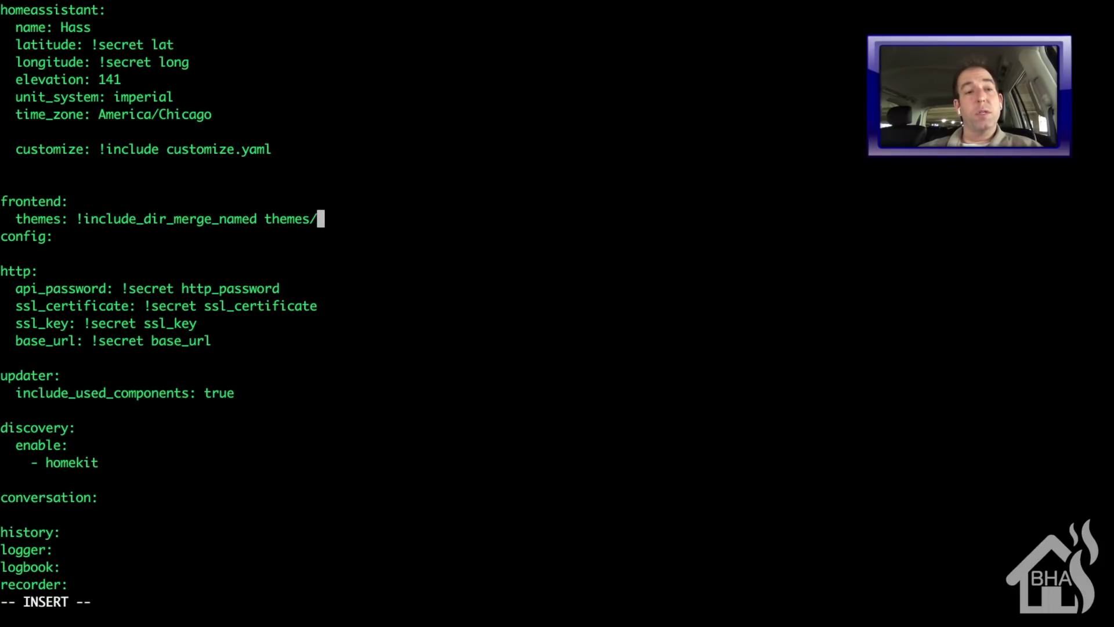
key("Return")
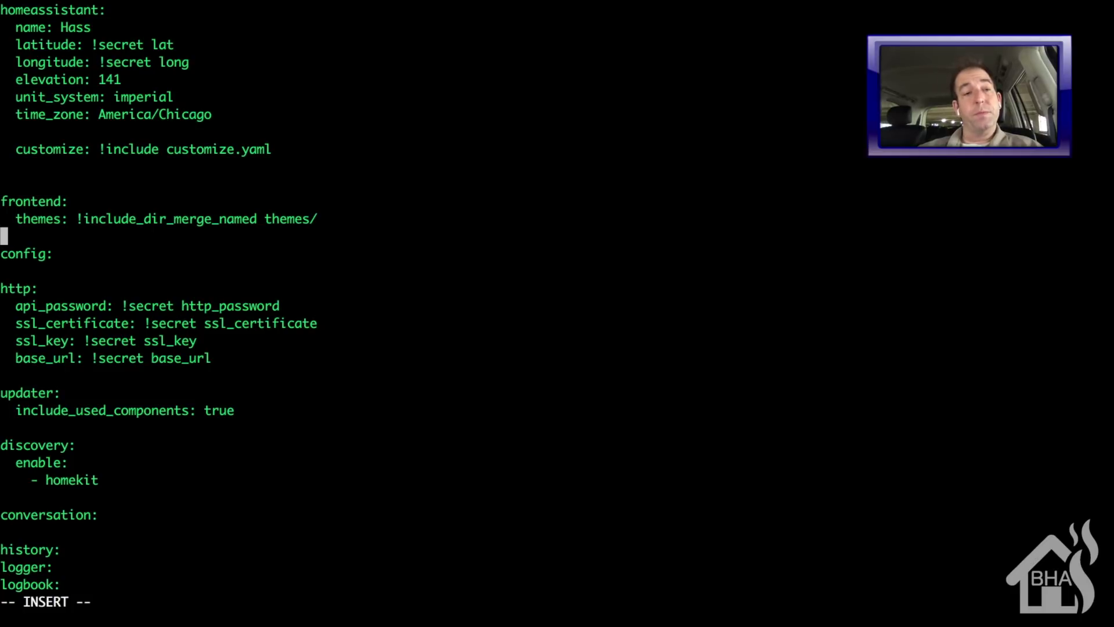
key("Escape")
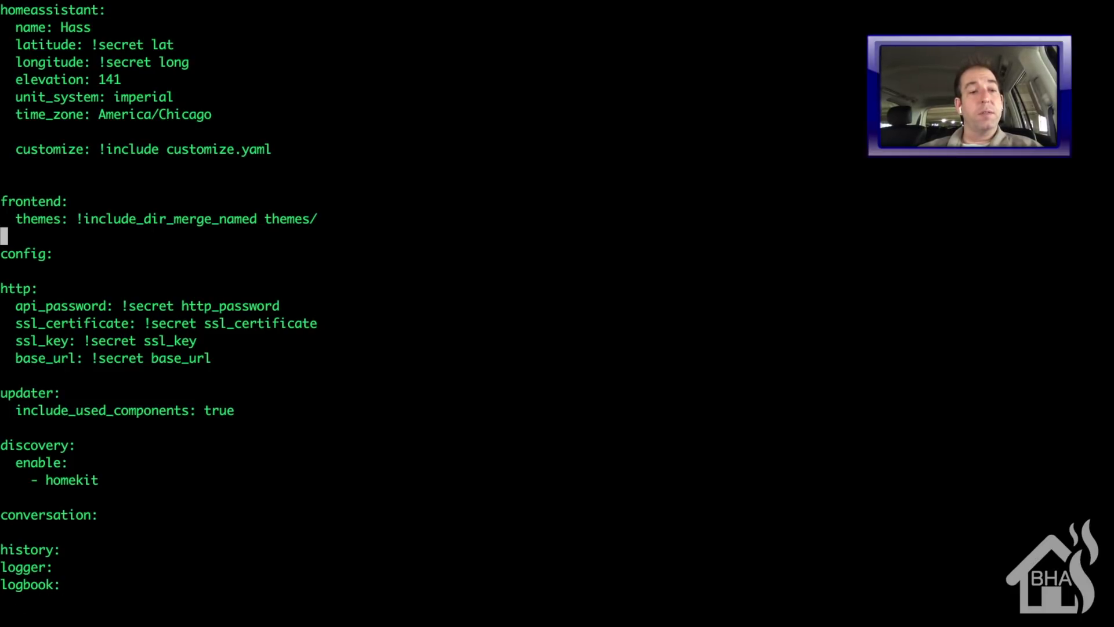
type(":wq!")
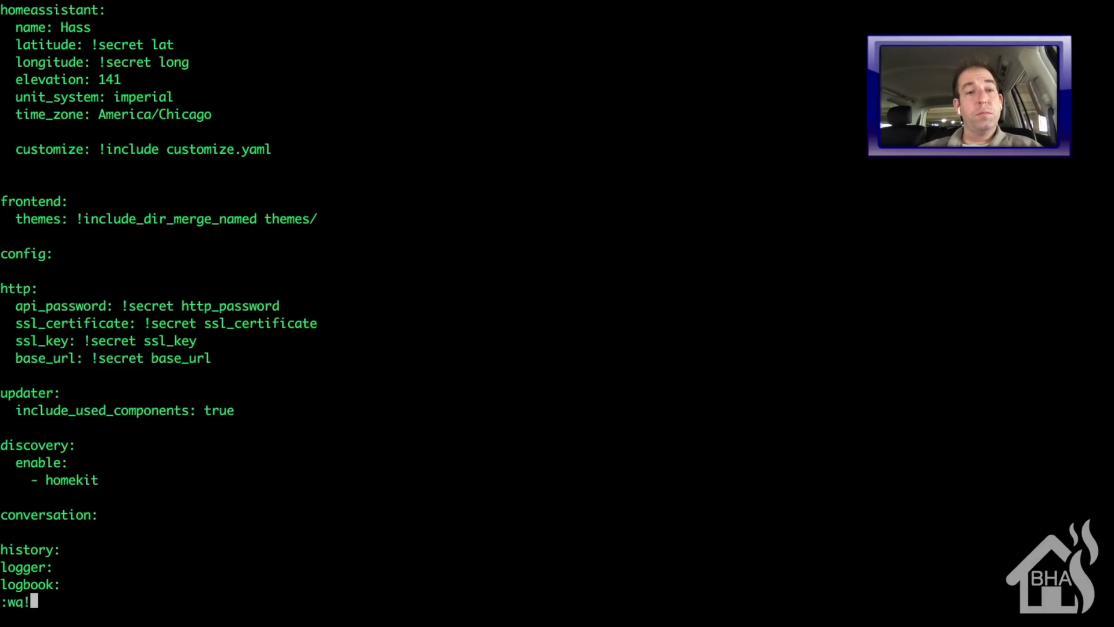
key("Return")
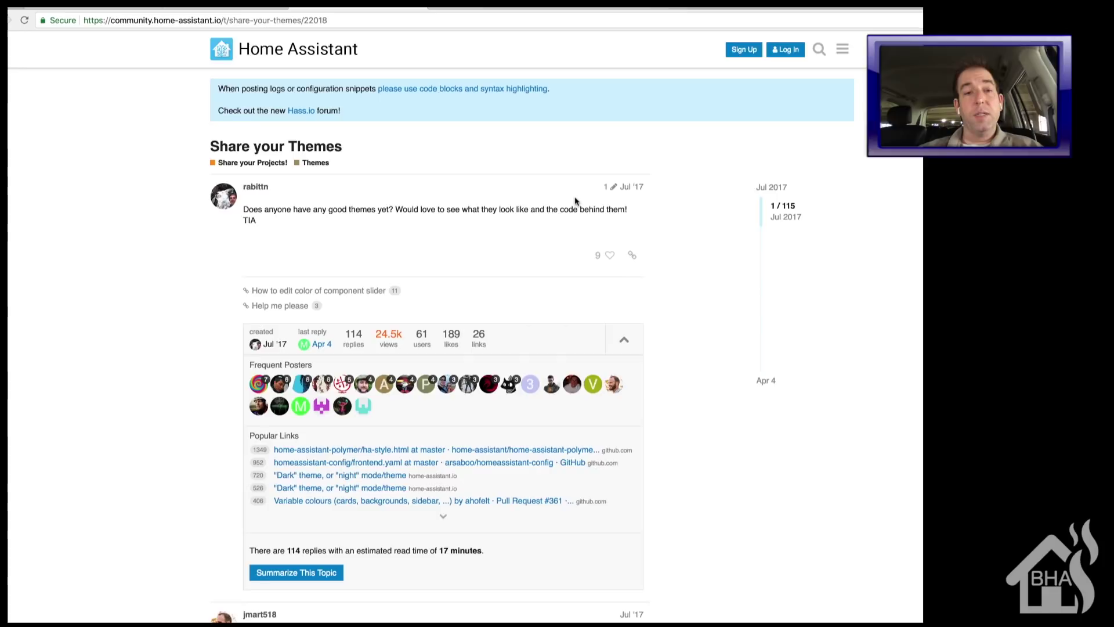
Scroll down the Share your Themes thread to the posts with theme screenshots
scroll(575, 201, "down", 3)
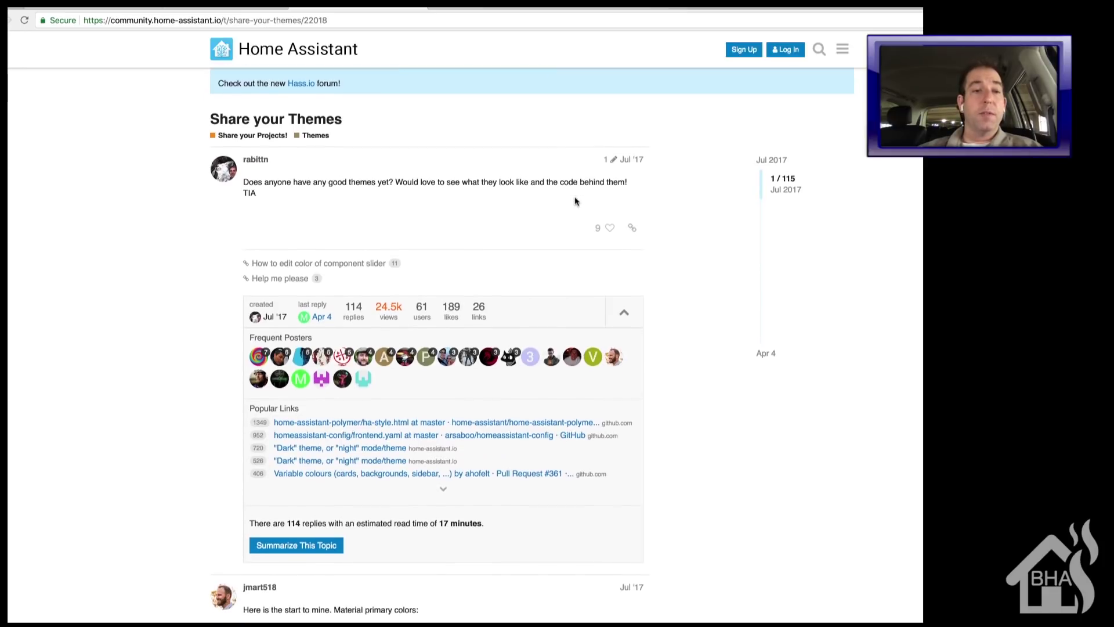
scroll(575, 201, "down", 5)
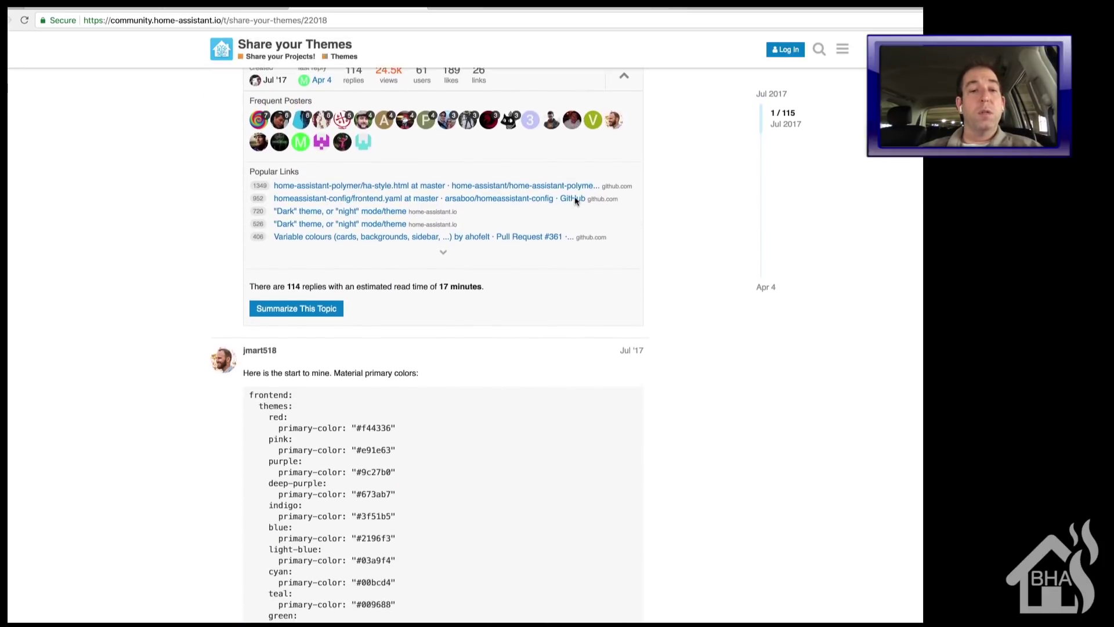
scroll(575, 199, "down", 4)
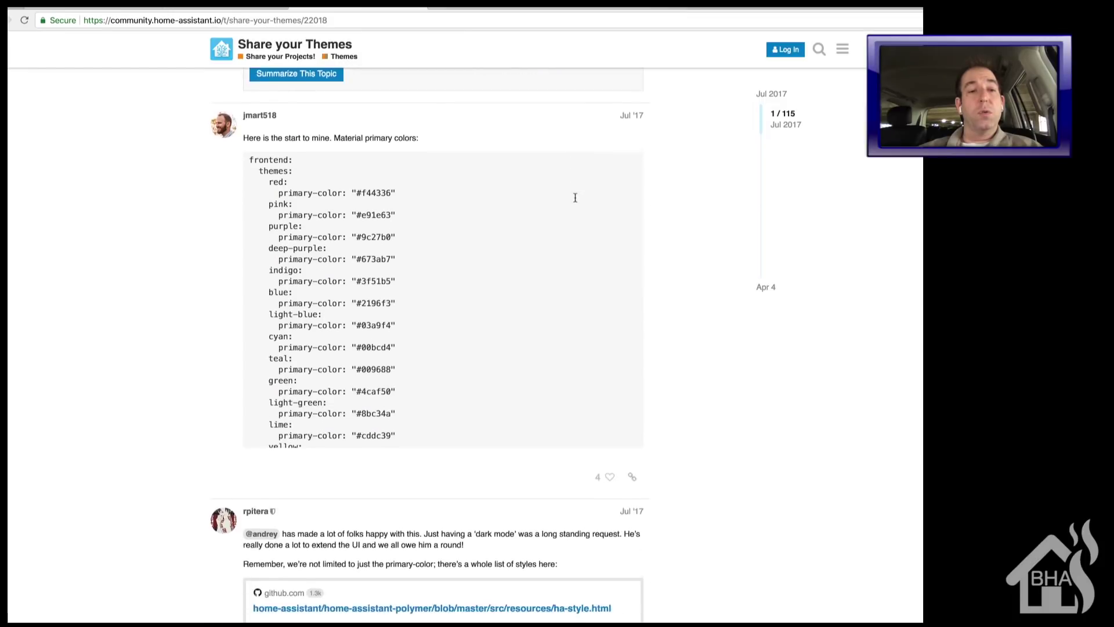
scroll(574, 201, "down", 3)
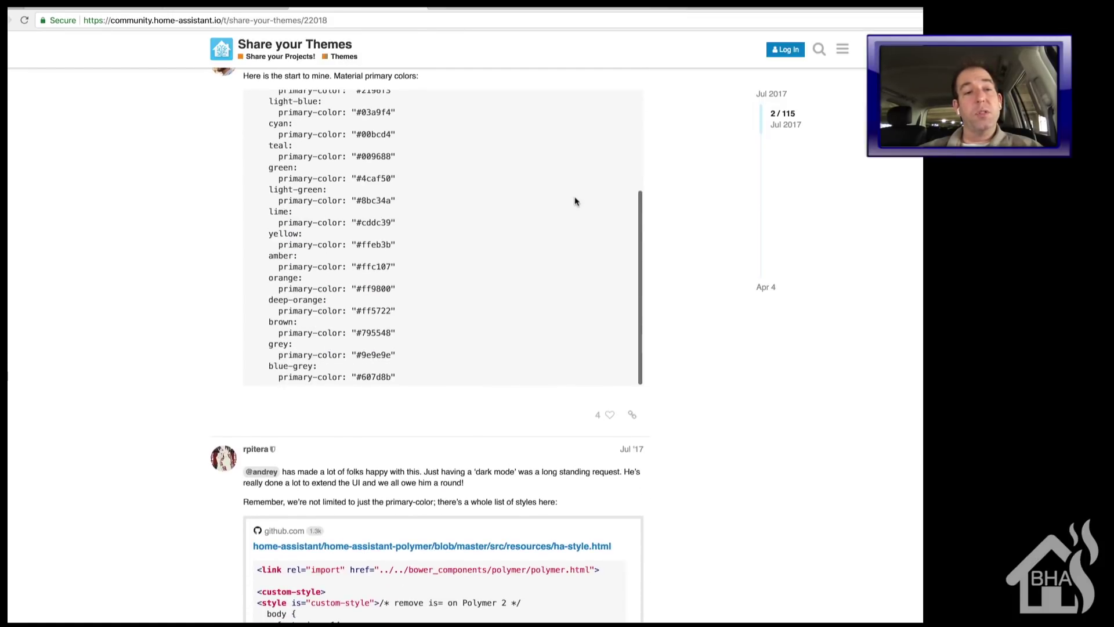
scroll(698, 262, "down", 5)
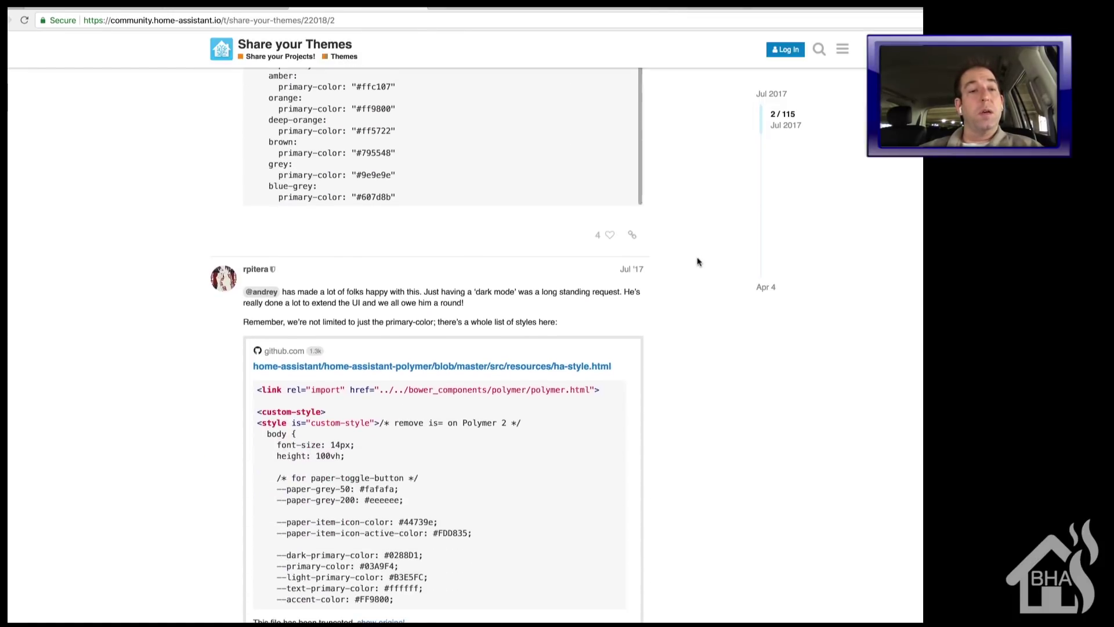
scroll(698, 262, "down", 6)
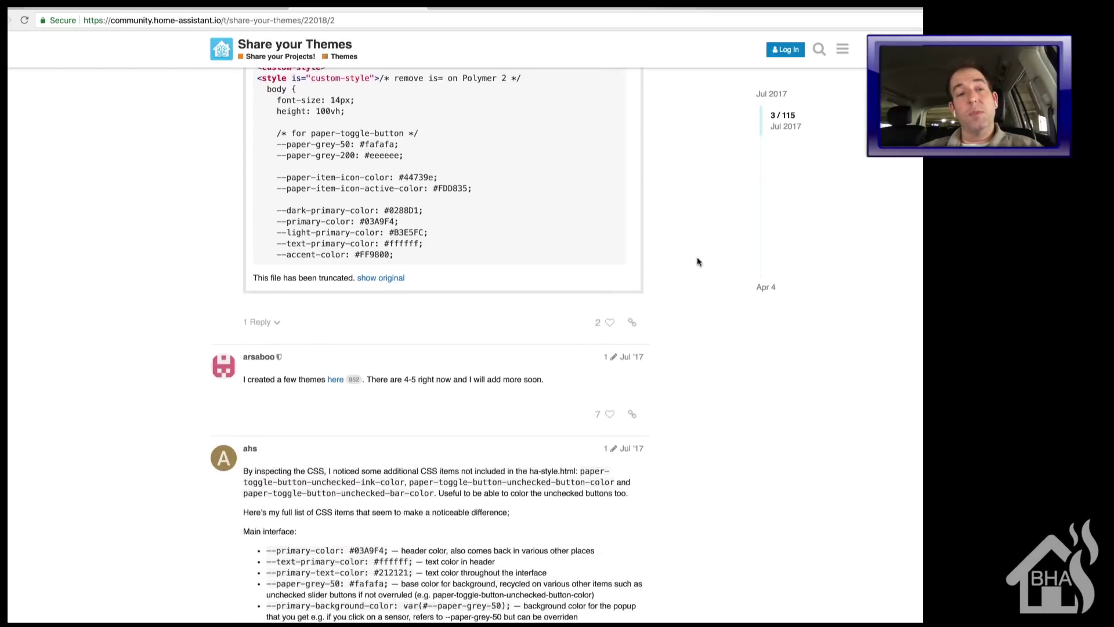
scroll(698, 261, "down", 6)
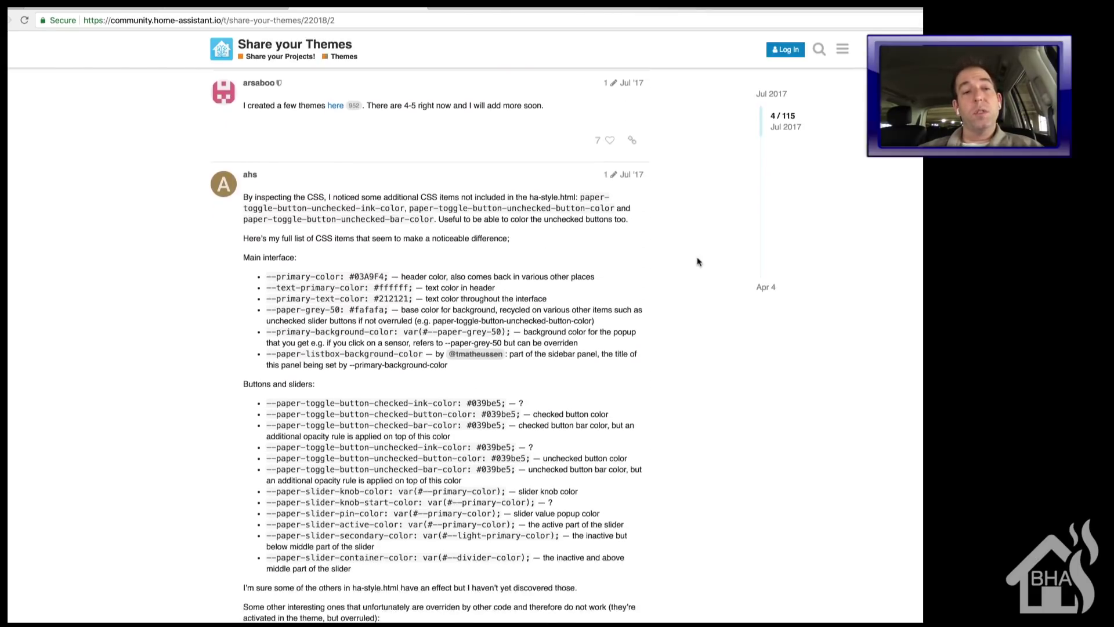
scroll(698, 262, "down", 4)
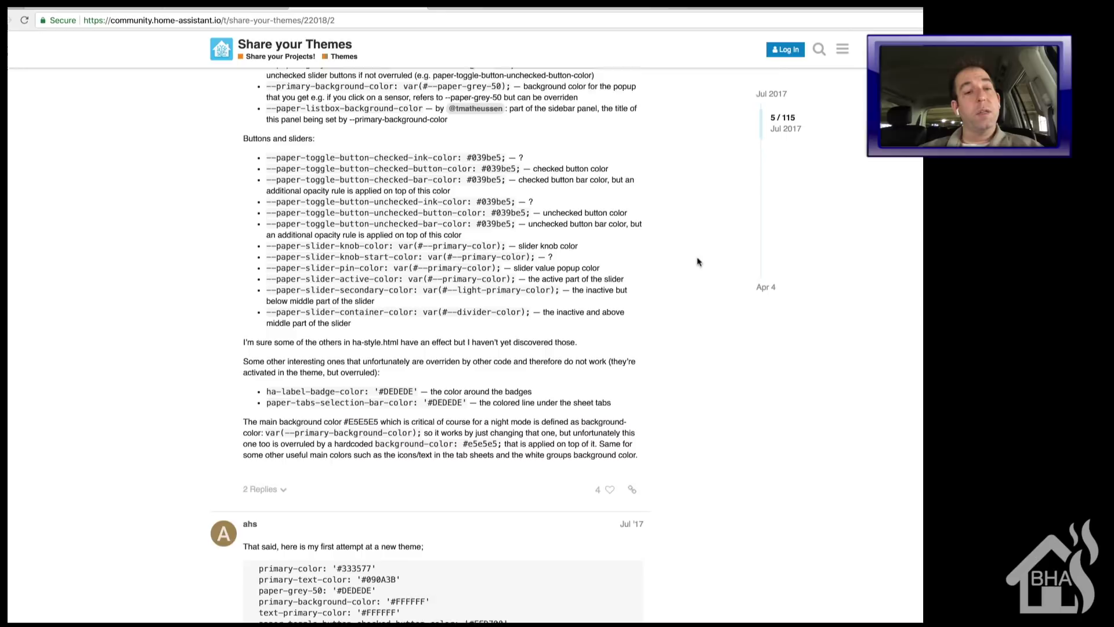
scroll(698, 261, "down", 5)
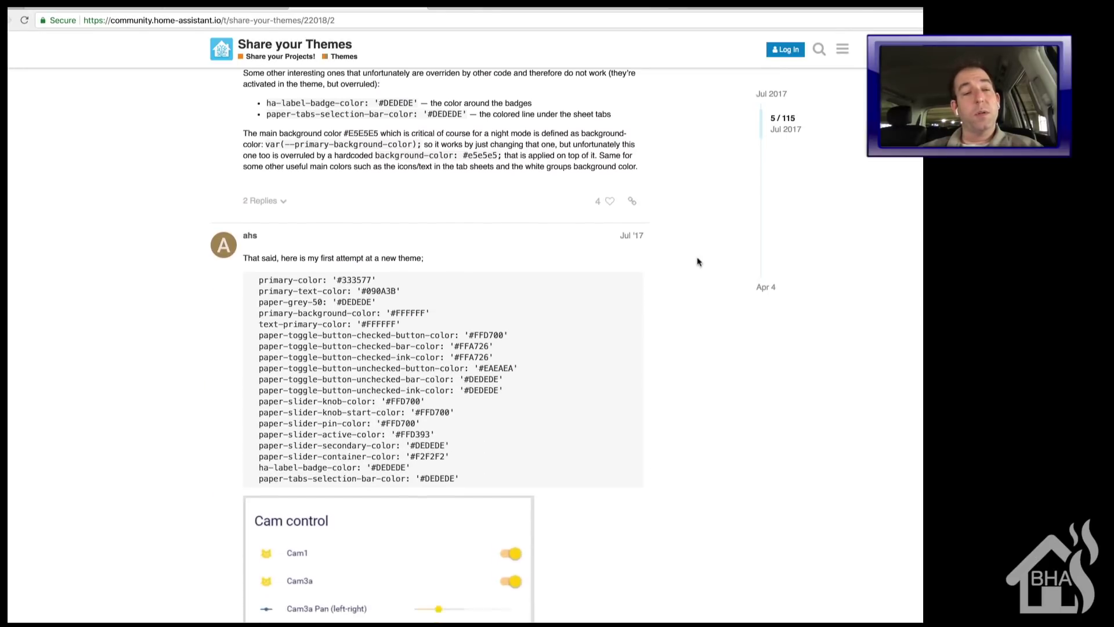
scroll(698, 262, "down", 7)
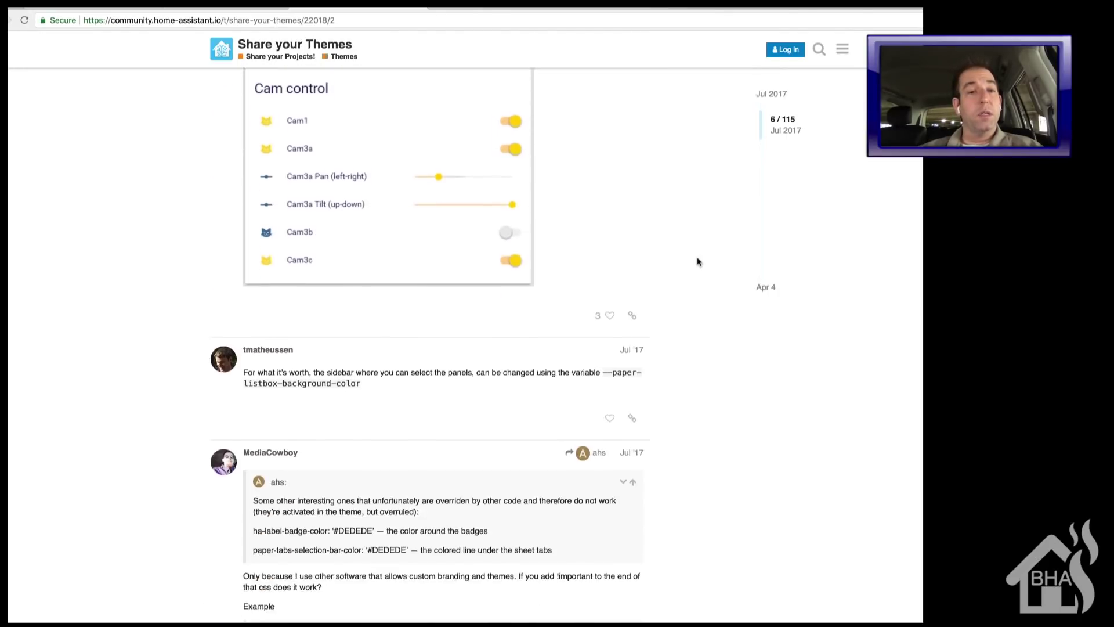
scroll(698, 262, "down", 7)
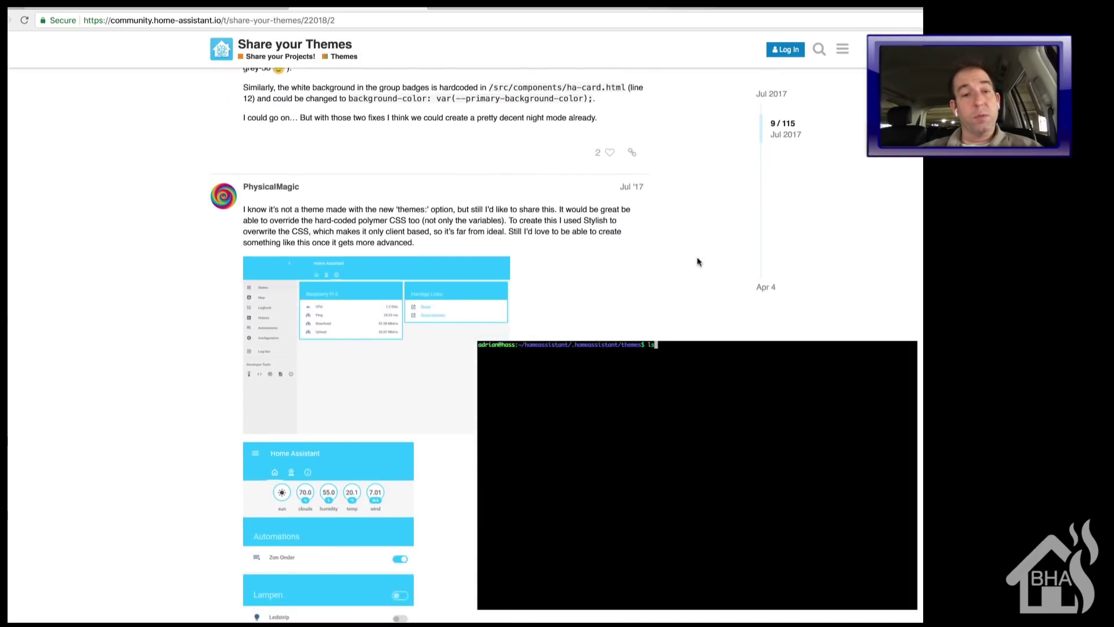
Scroll further through the forum thread's later theme posts
scroll(697, 261, "down", 6)
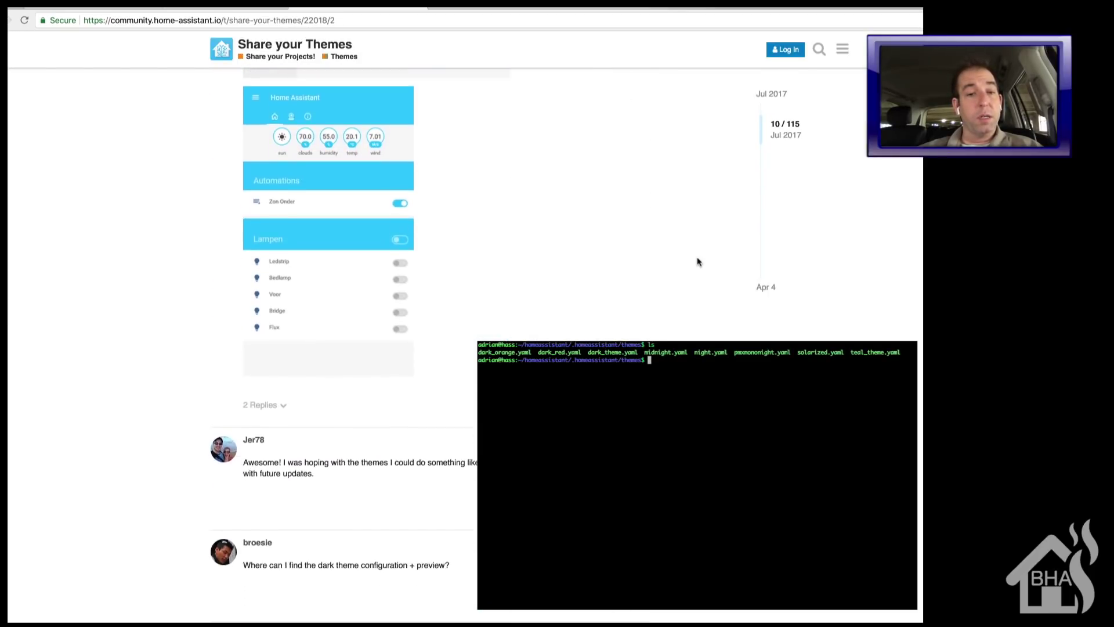
scroll(698, 261, "down", 4)
scroll(697, 262, "down", 2)
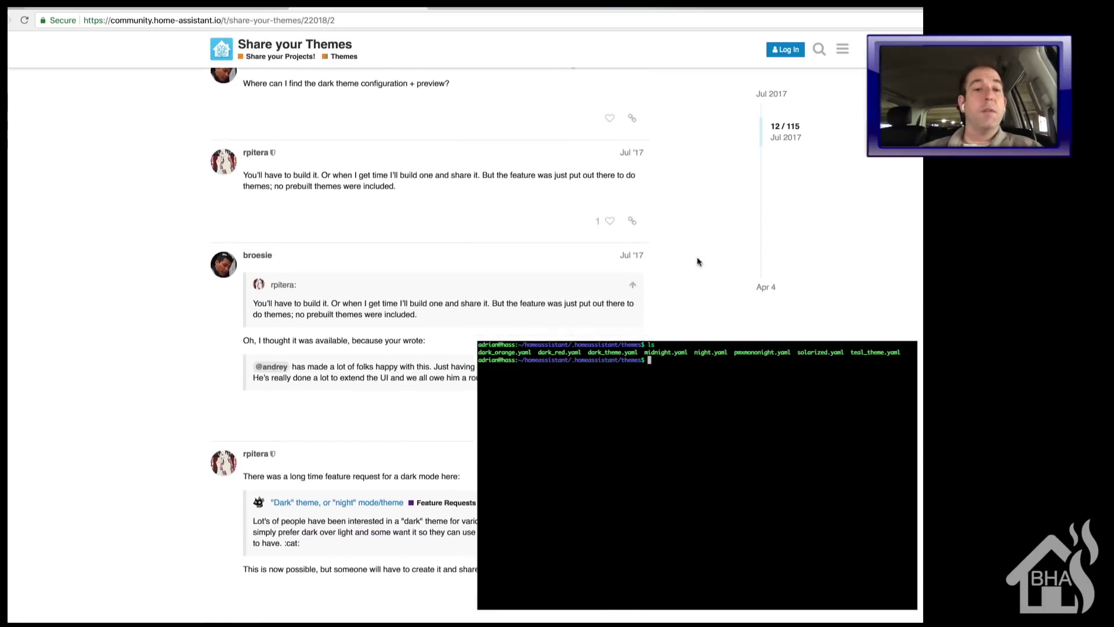
scroll(698, 262, "down", 7)
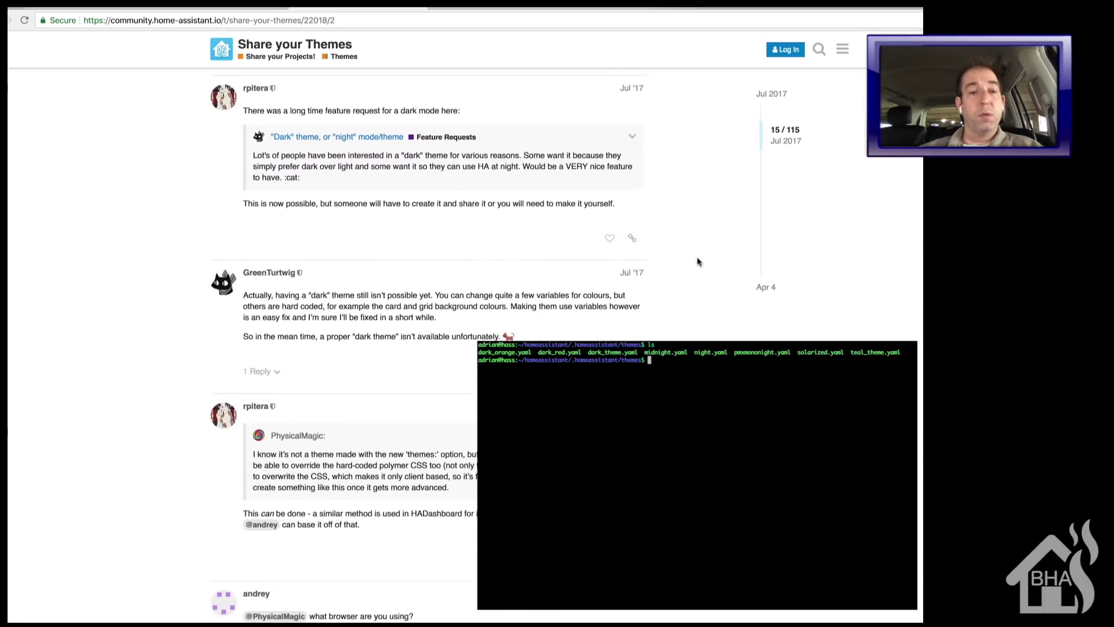
scroll(698, 261, "down", 7)
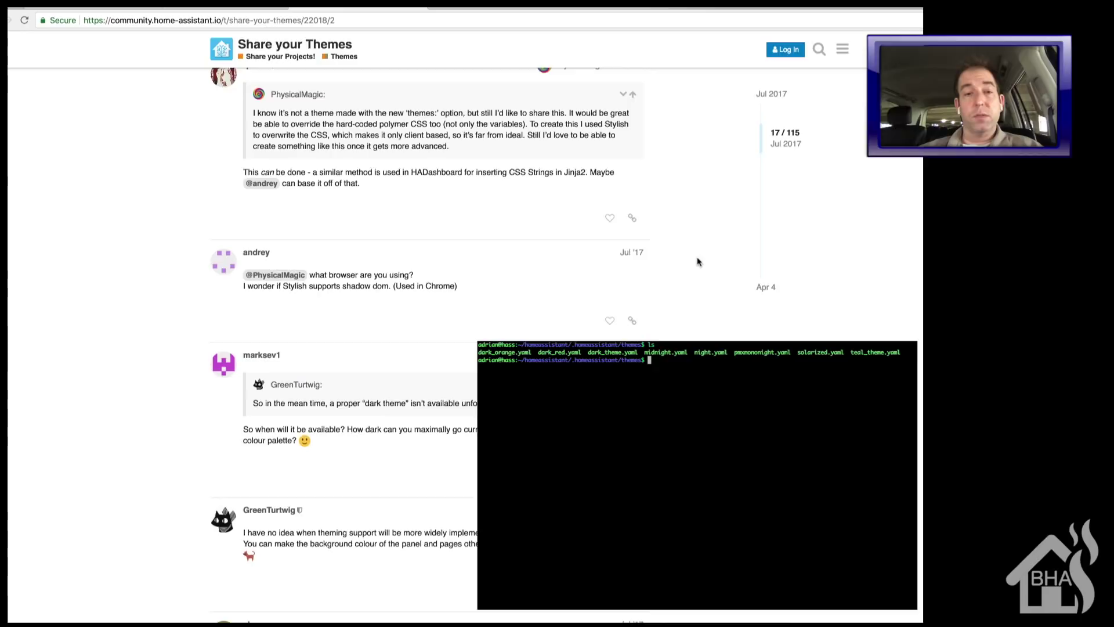
scroll(698, 261, "down", 4)
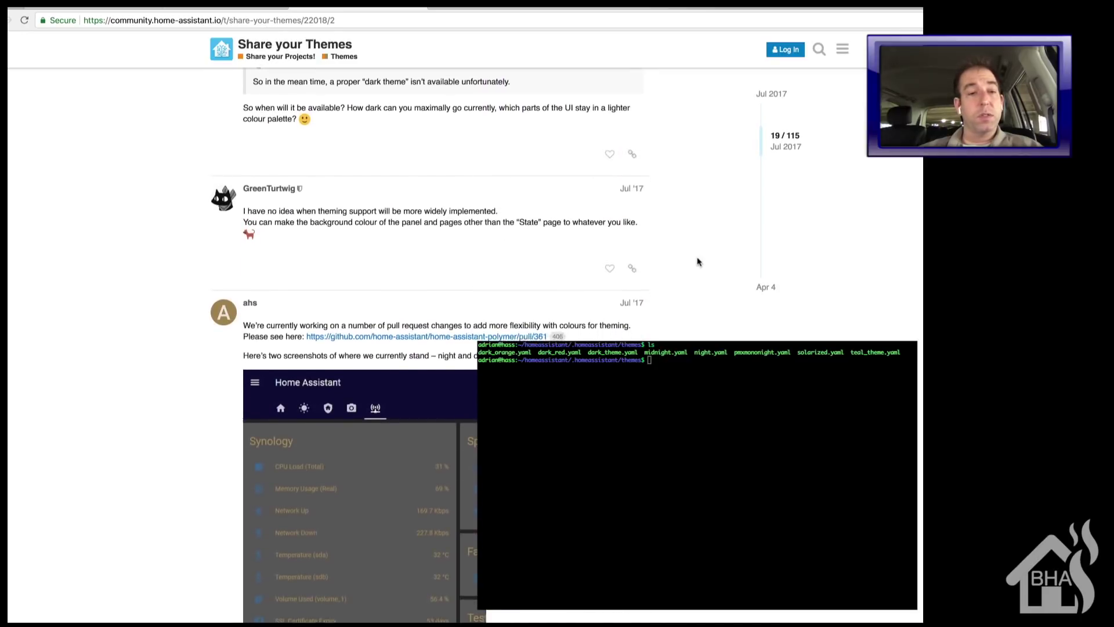
scroll(698, 262, "down", 4)
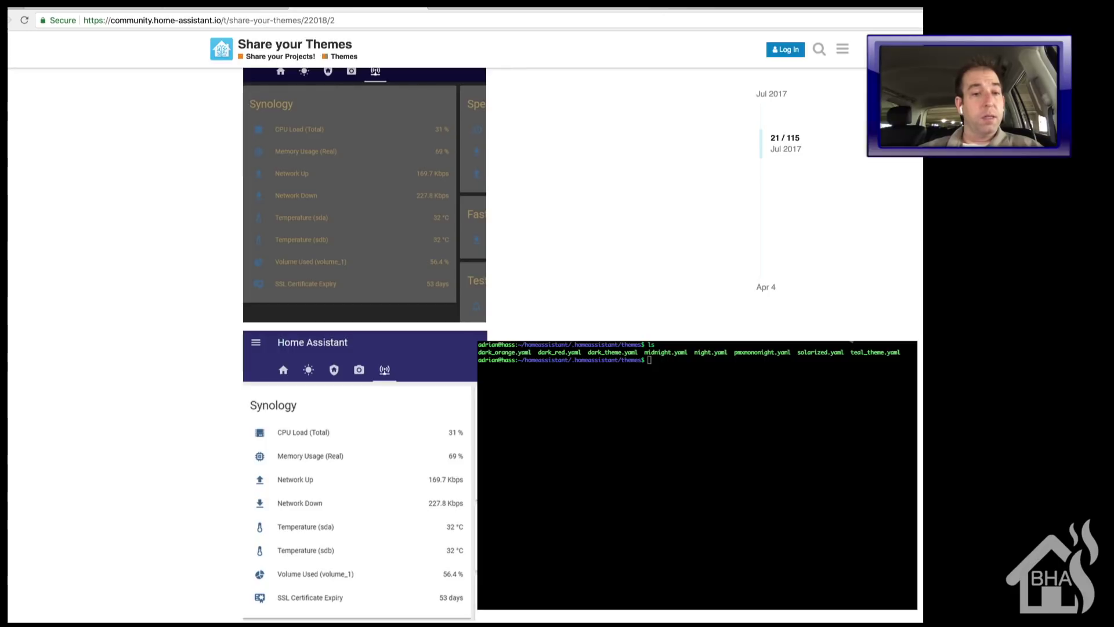
Open dark_orange.yaml in vi and read down through its colour variables
left_click(794, 413)
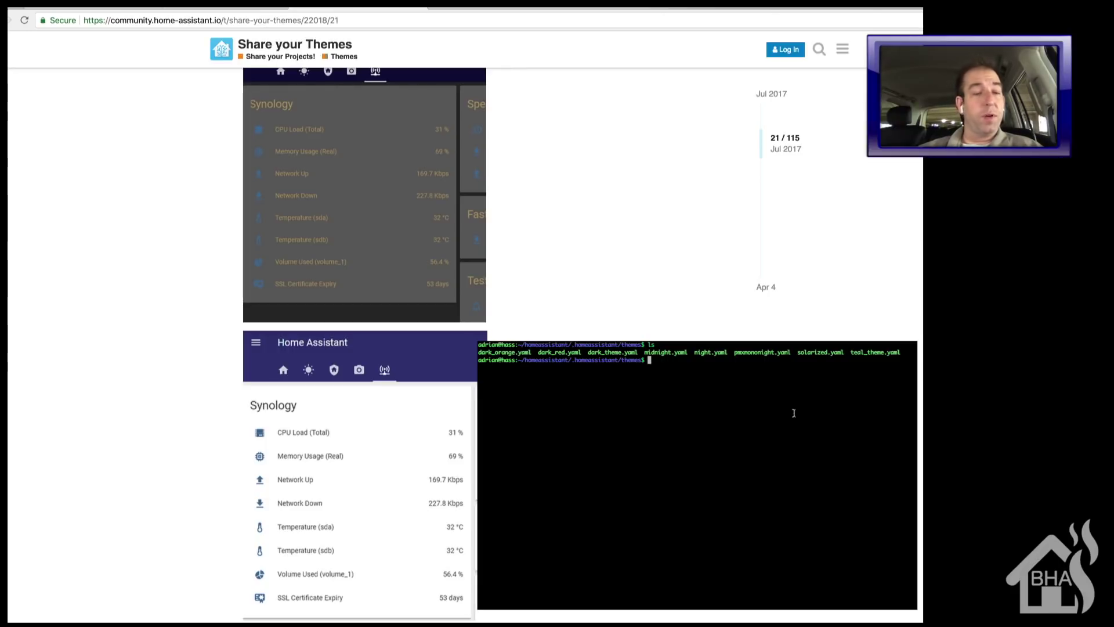
type("vi dar")
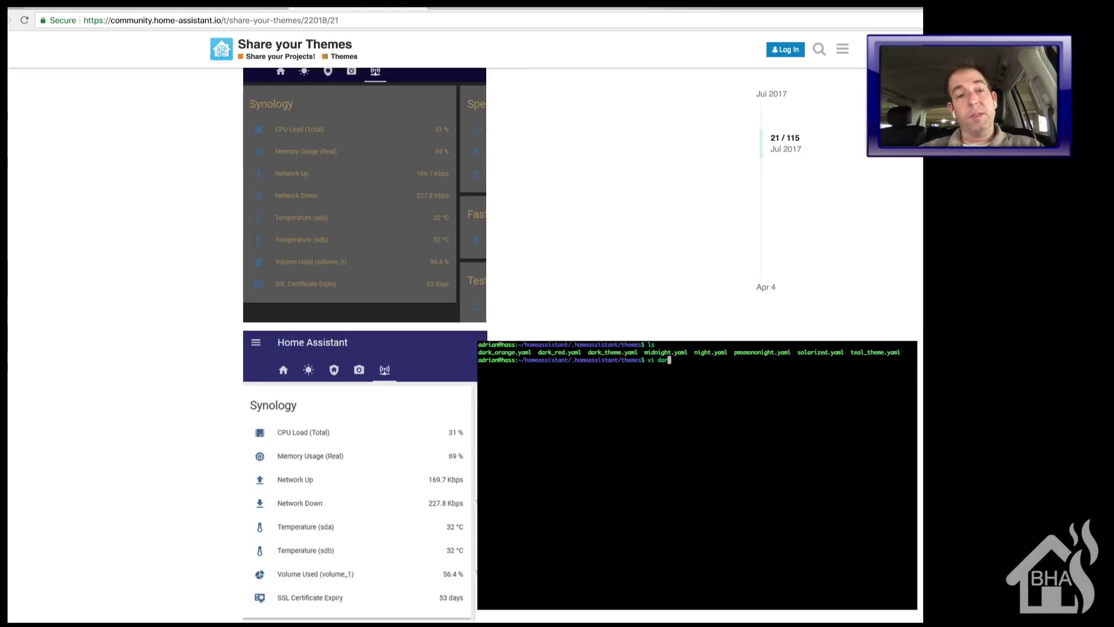
type("k_orange.yaml")
key("Return")
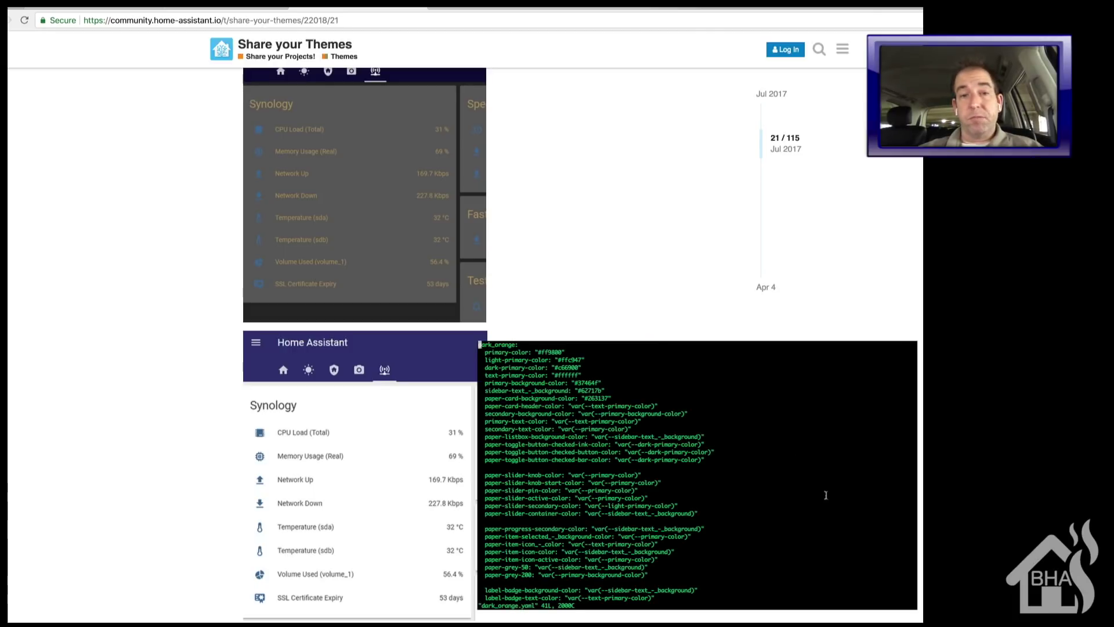
key("Down")
key("Down")
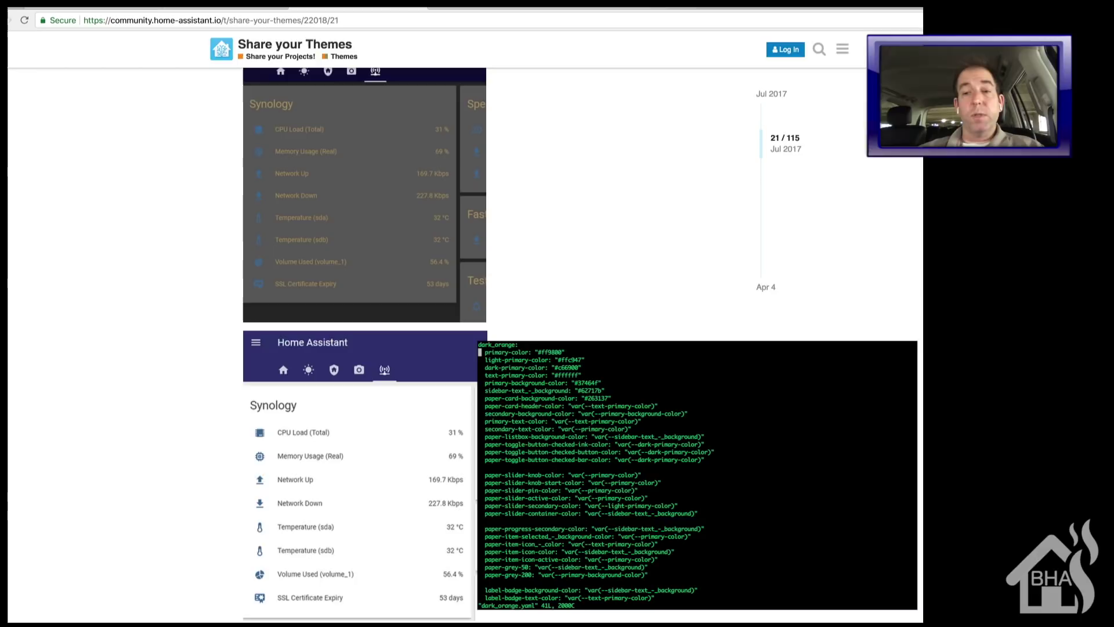
key("Down")
key("Down")
key("Down")
key("Down")
key("Down")
key("Down")
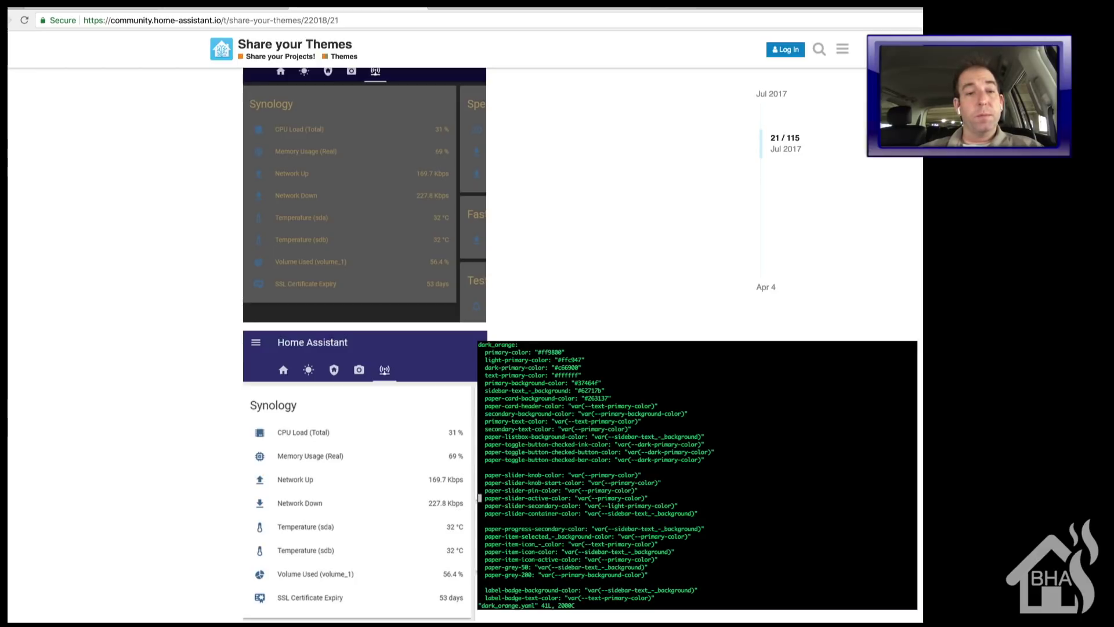
key("Down")
key("Down")
key("Down")
key("Down")
key("Down")
key("Down")
key("Down")
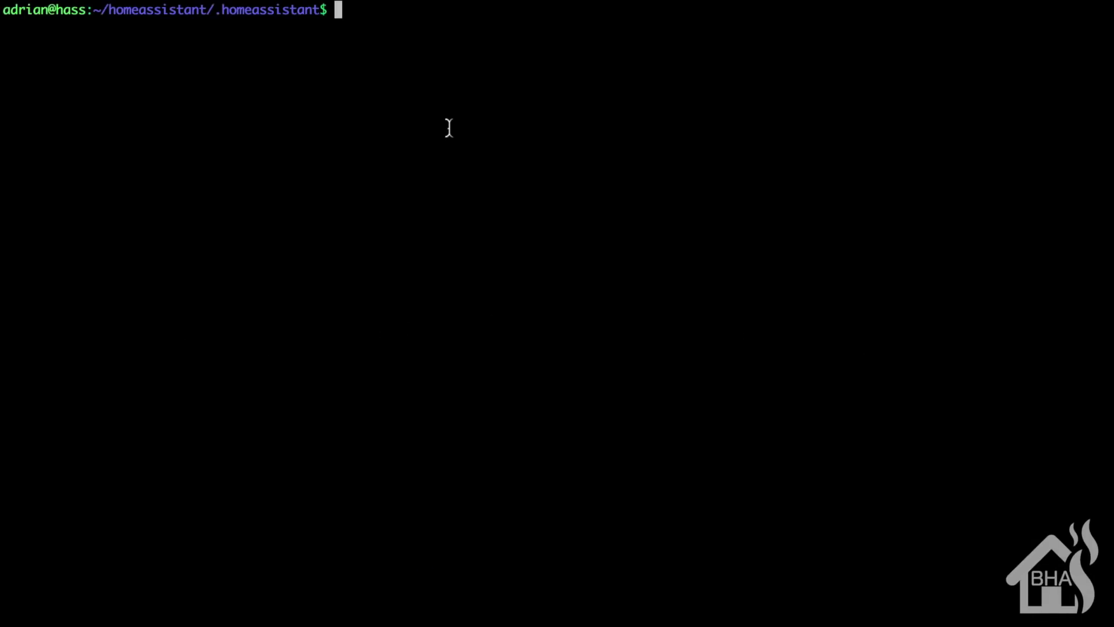
Run sudo vi input_select.yaml to edit the input selectors as root
type("sudo vi ")
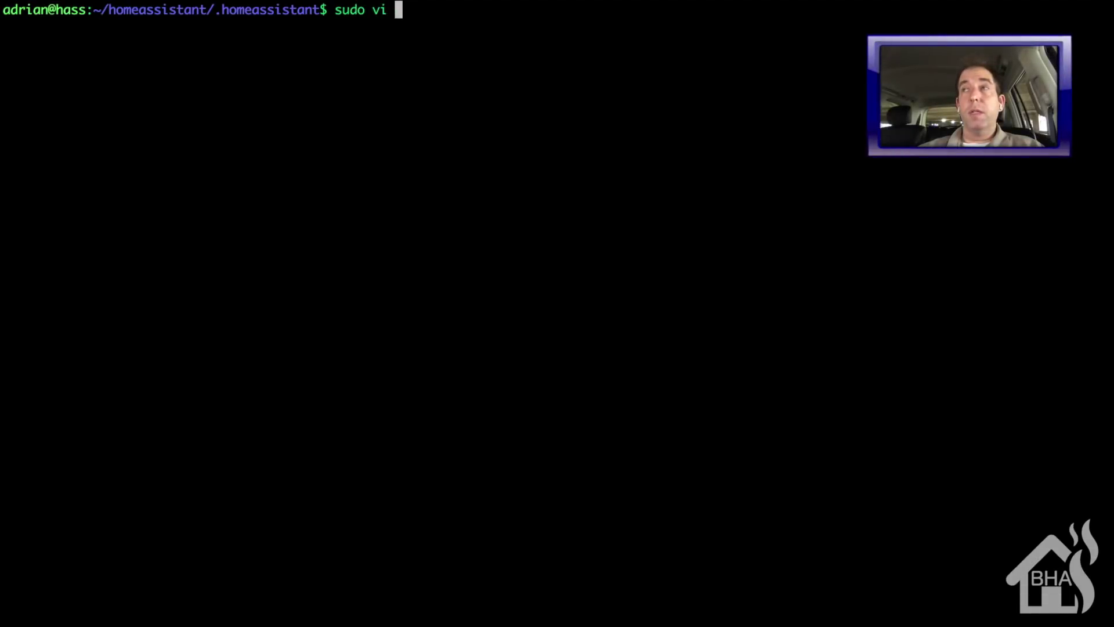
type("input_b")
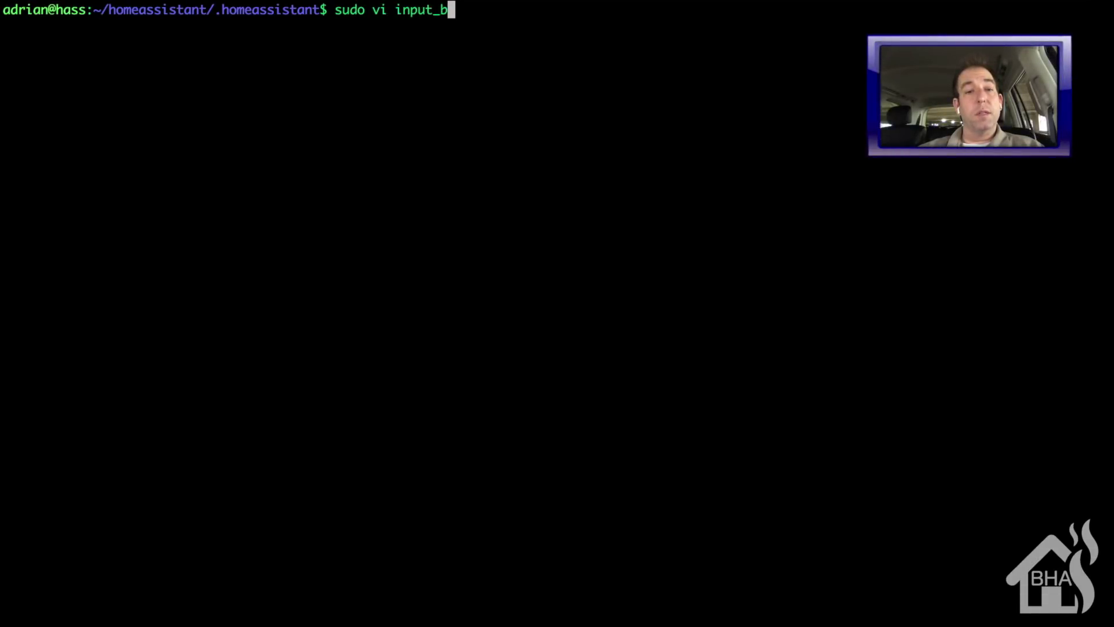
key("BackSpace")
type("se")
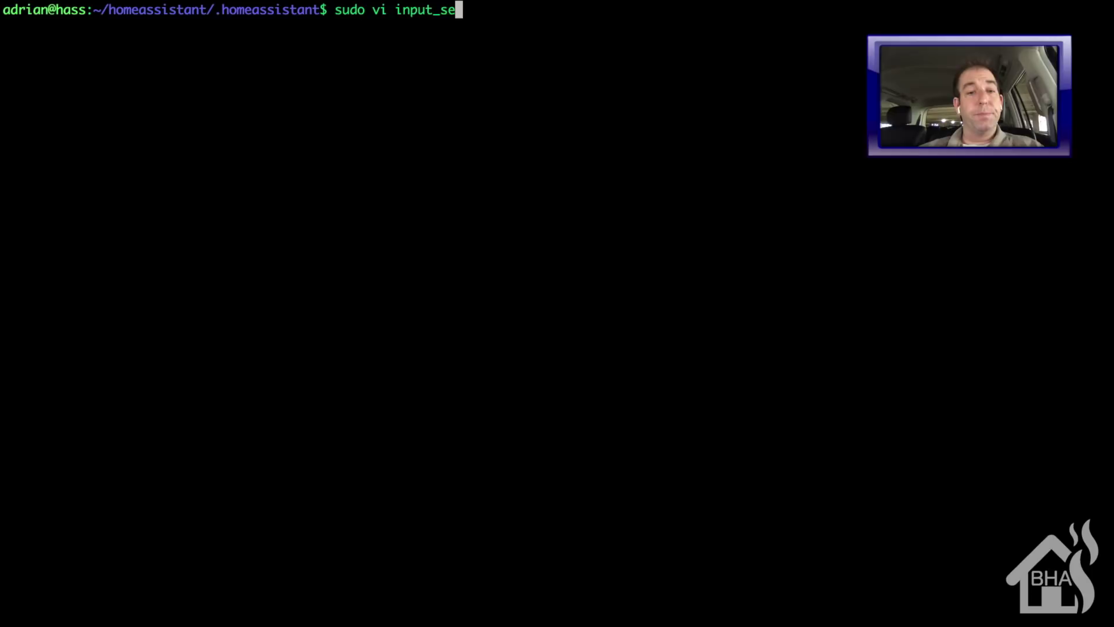
key("Tab")
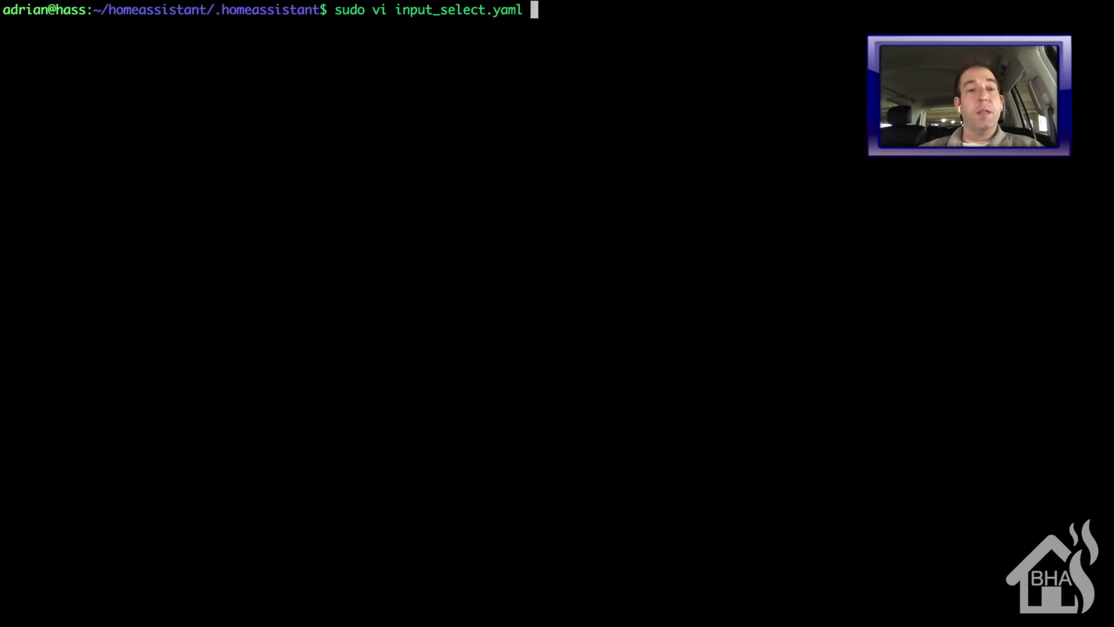
key("Return")
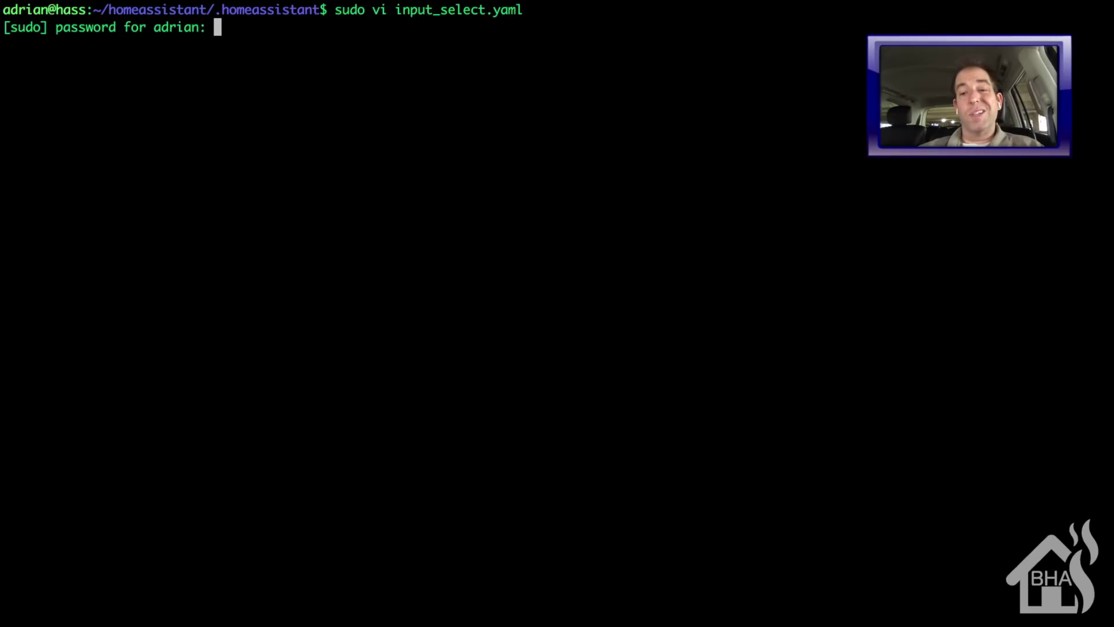
Enter the sudo password, jump to the file's end and add blank lines below soundbar_power
key("Return")
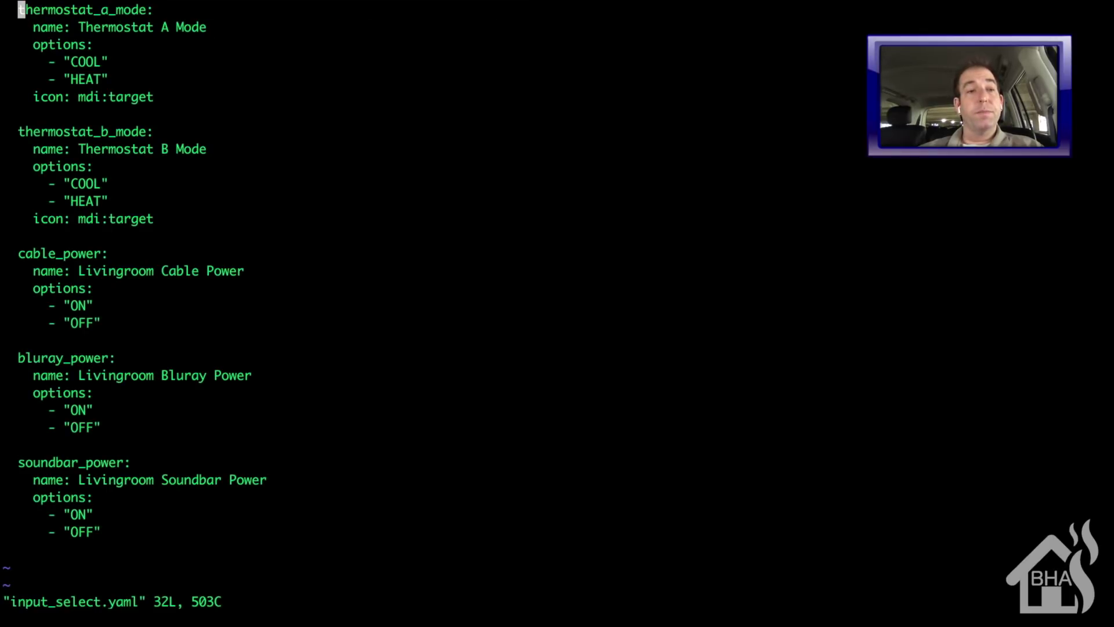
key("shift+g")
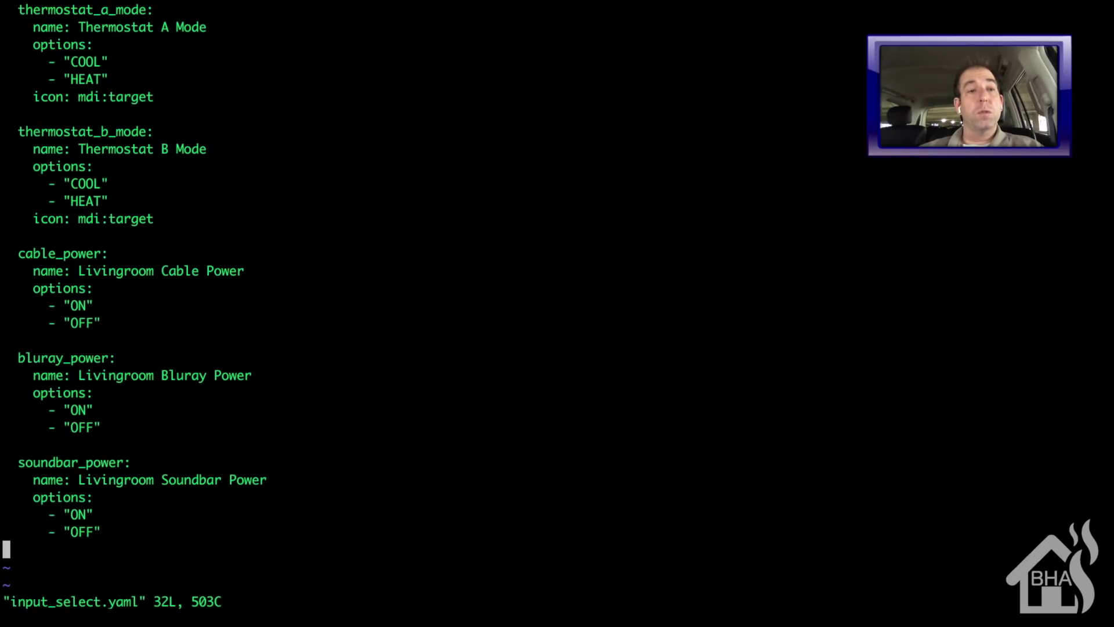
key("i")
key("Return")
key("Return")
key("Return")
key("Return")
key("Up")
key("Up")
key("Up")
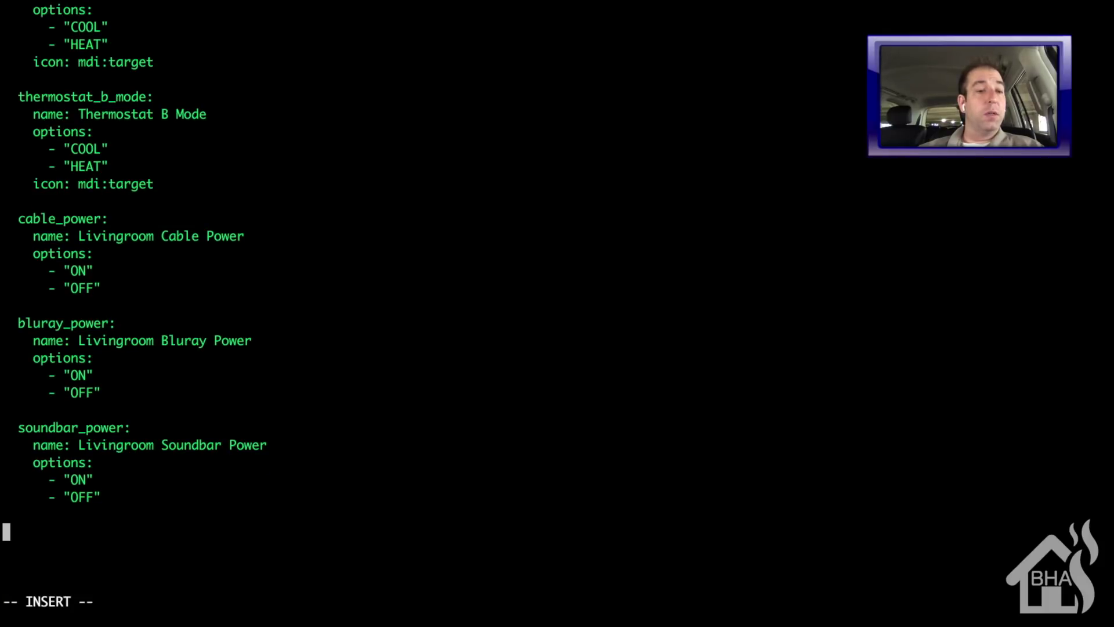
key("Return")
key("Return")
key("Return")
key("Return")
key("Return")
key("Return")
key("Return")
key("Return")
key("Return")
key("Return")
key("Return")
key("Return")
key("Return")
key("Return")
key("Return")
key("Return")
key("Return")
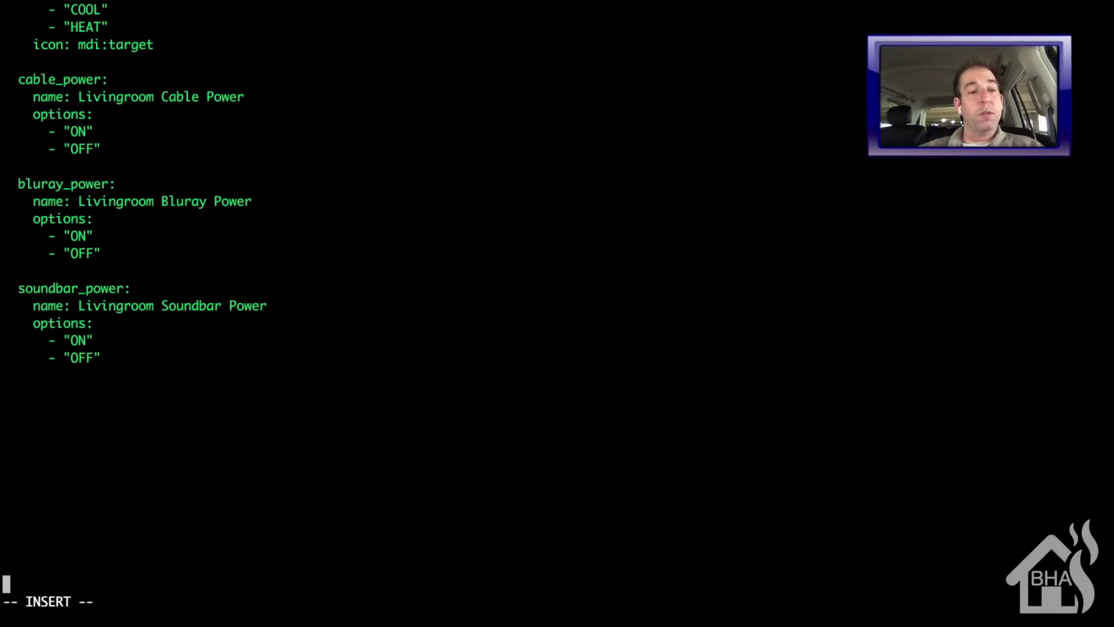
key("Up")
key("Up")
key("Up")
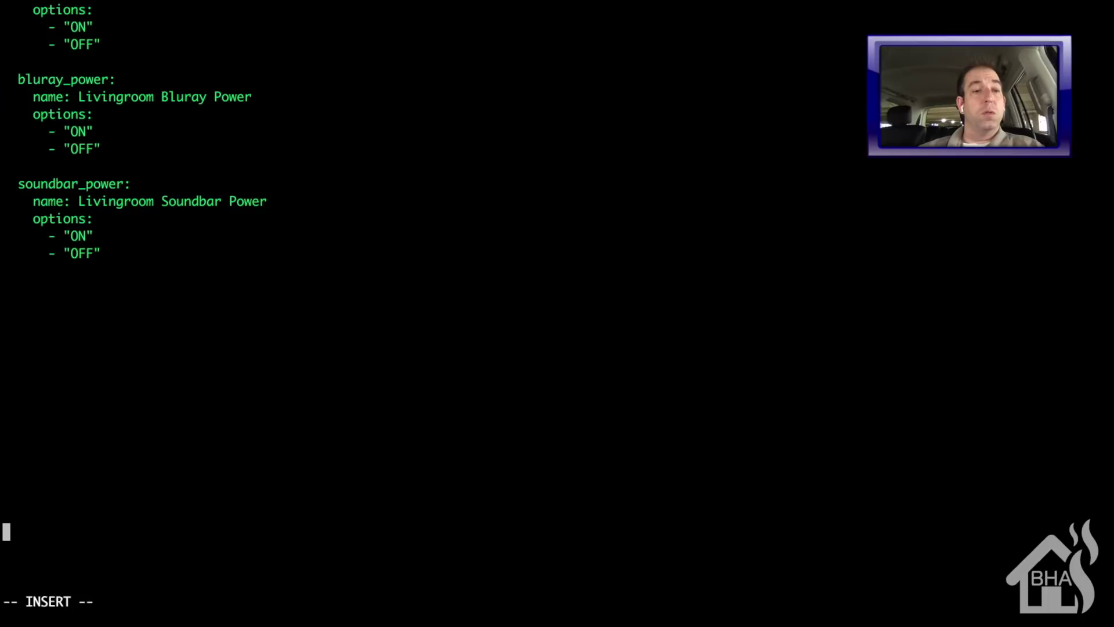
key("Up")
key("Up")
key("Up")
key("Up")
key("Up")
key("Up")
key("Up")
key("Up")
key("Up")
key("Up")
key("Up")
key("Up")
key("Up")
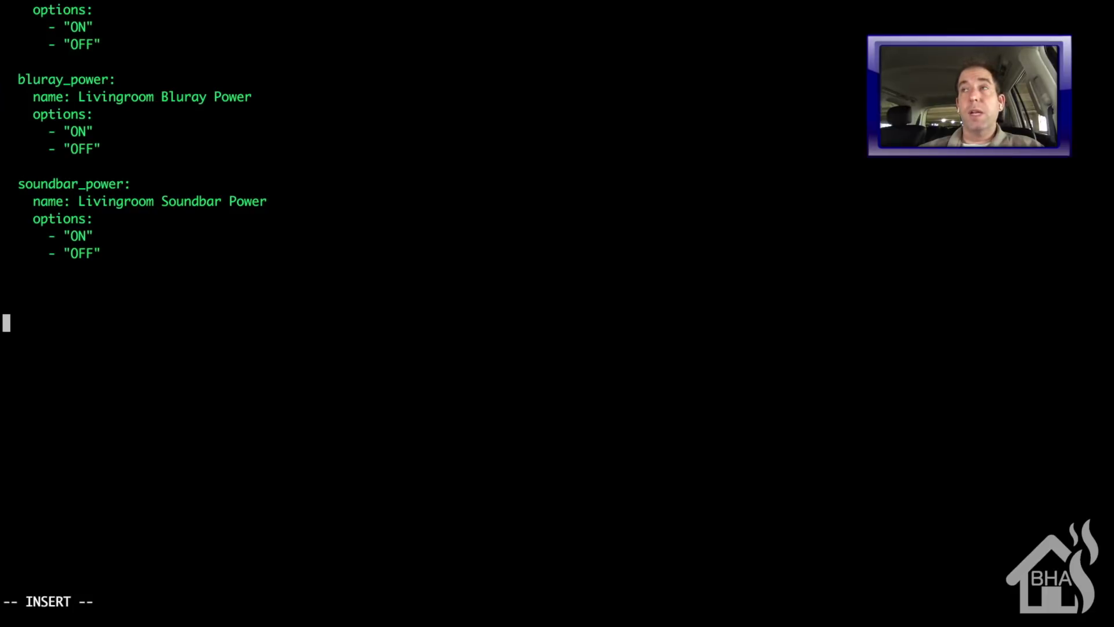
key("Up")
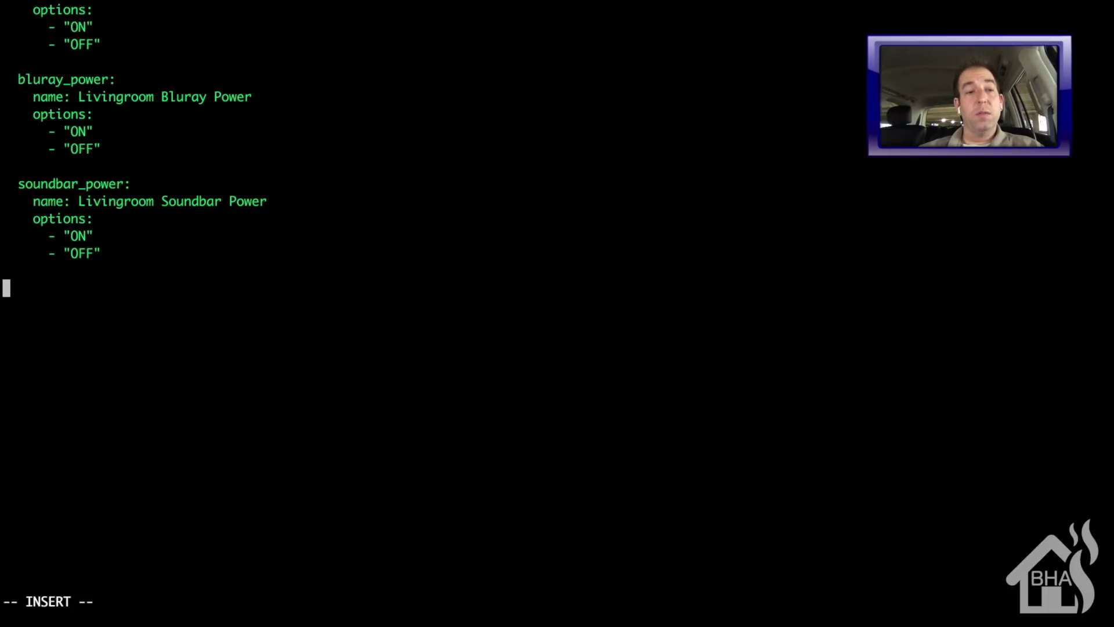
Add a hass_theme: entry with the line name: HASS Themes
type("hass+tj")
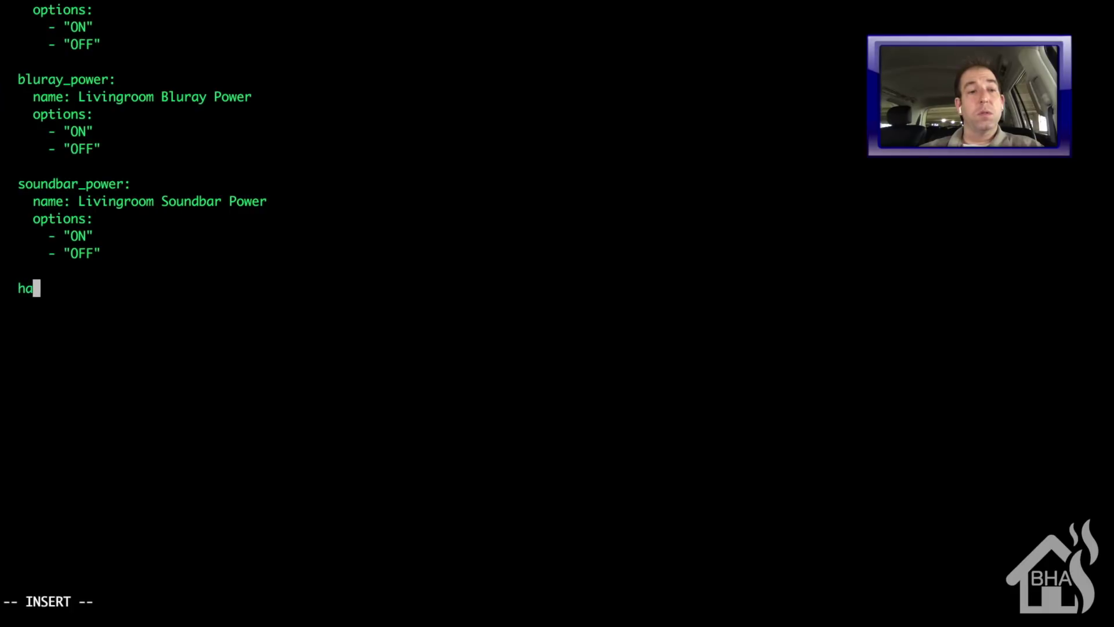
key("BackSpace")
key("BackSpace")
key("BackSpace")
type("_theme:")
key("Return")
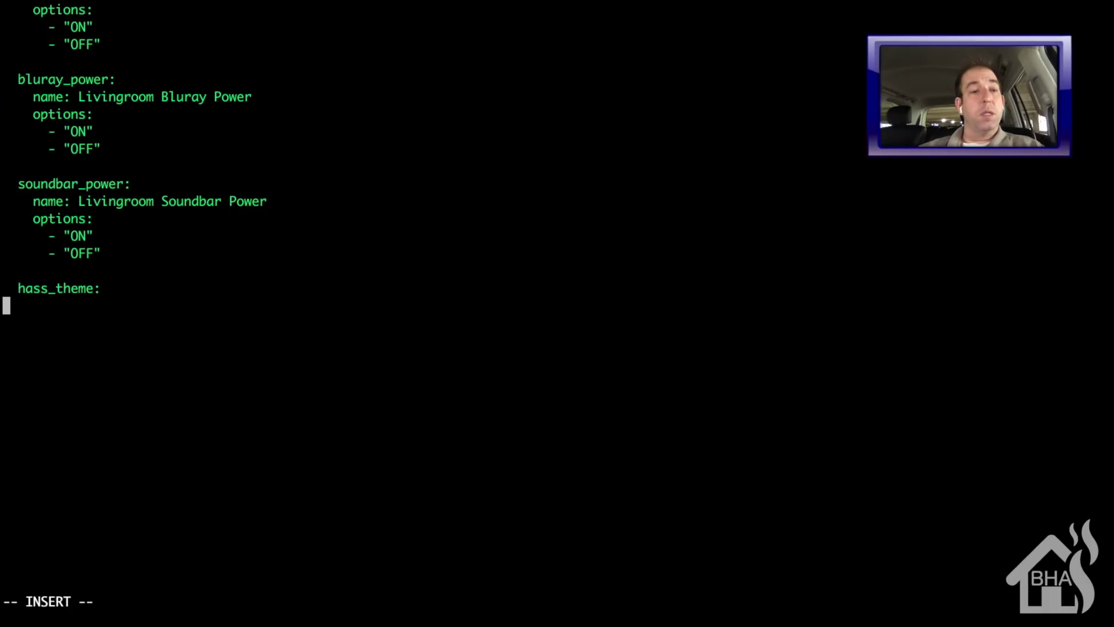
type("name:")
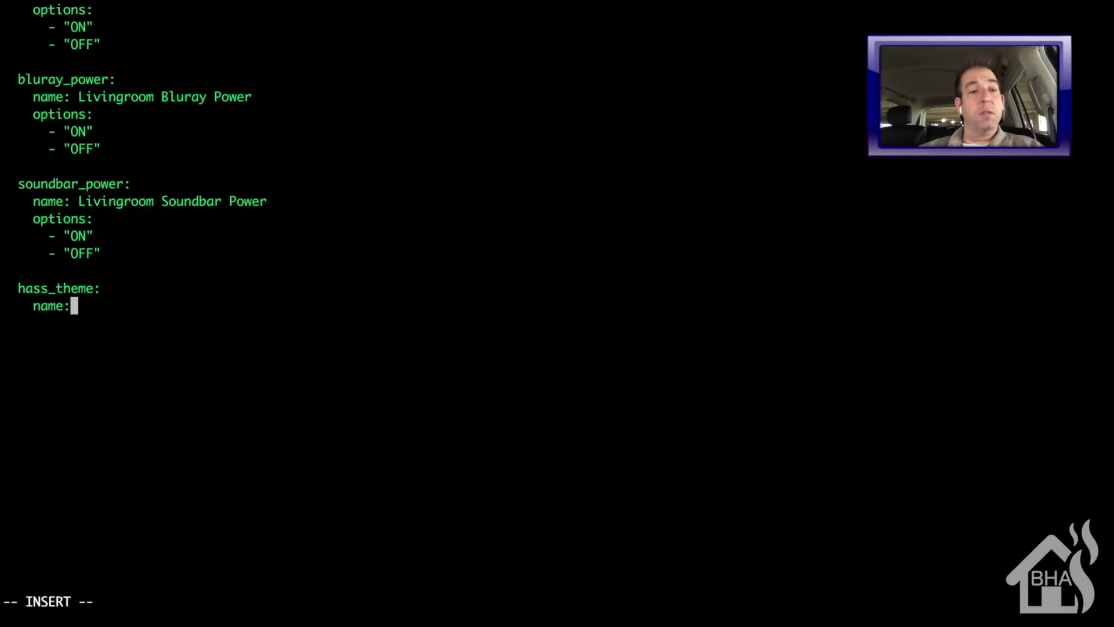
type(" HA")
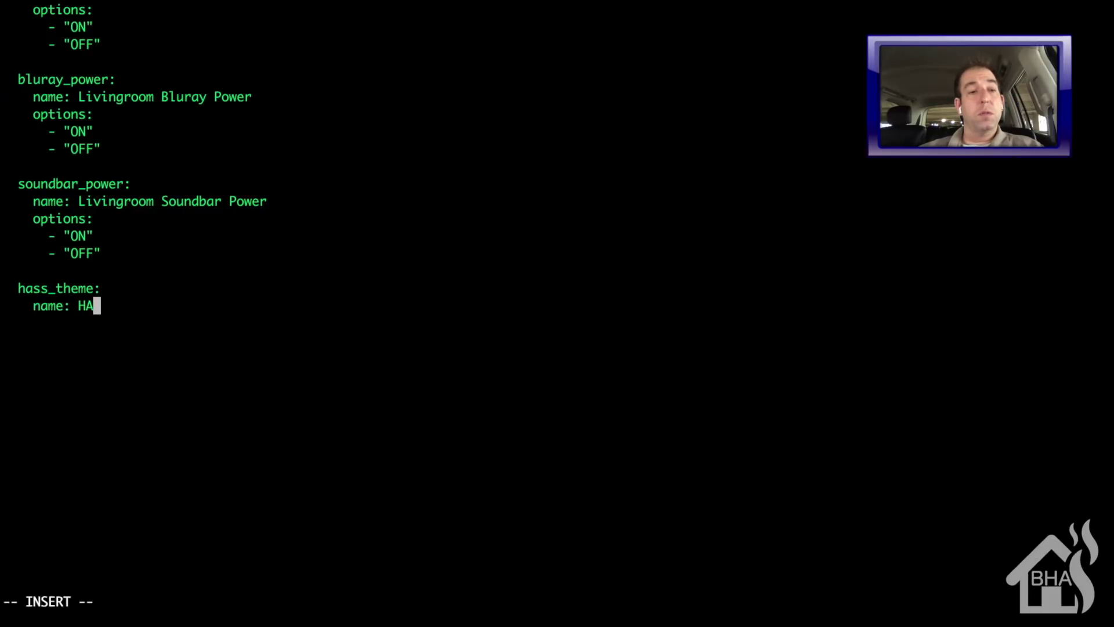
type("SS Themes")
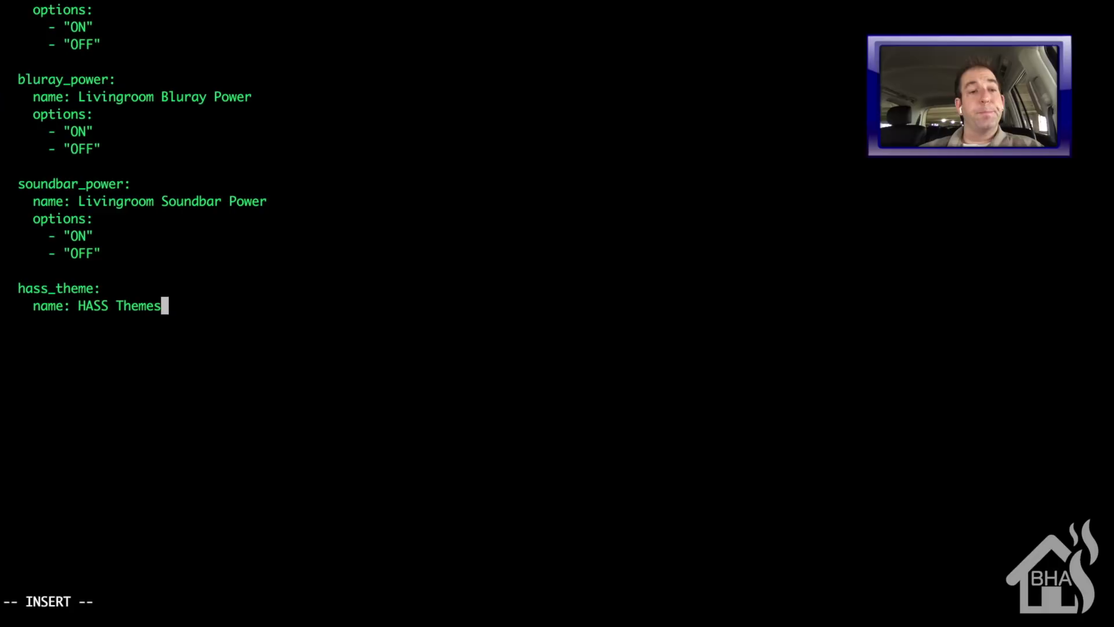
key("Return")
Add an options: line with an indented empty line beneath it
type("p[t")
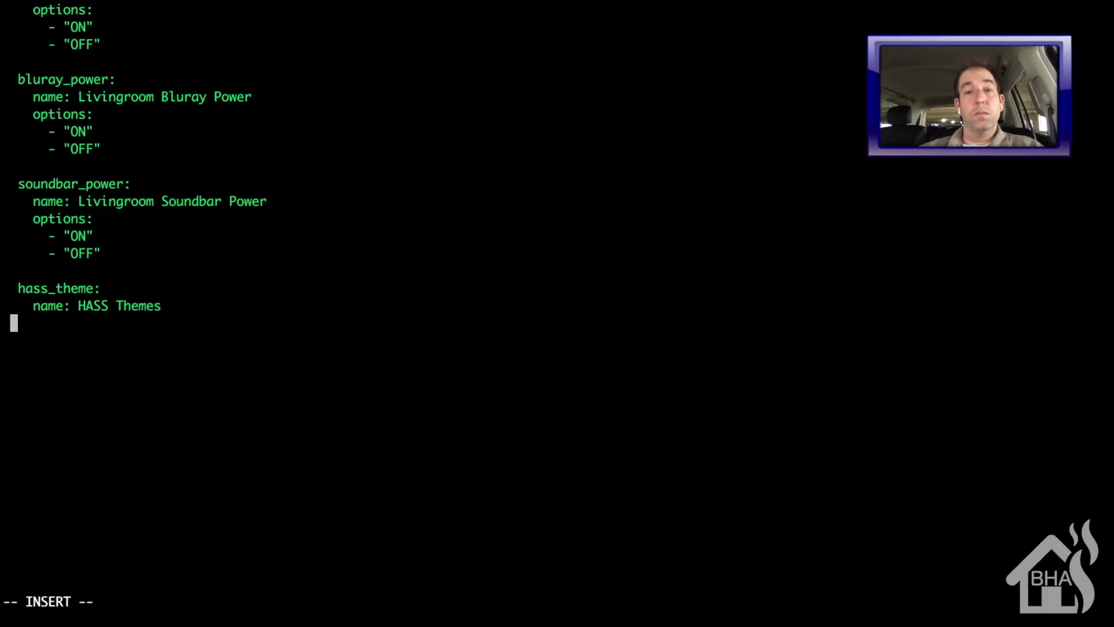
key("BackSpace")
key("BackSpace")
key("BackSpace")
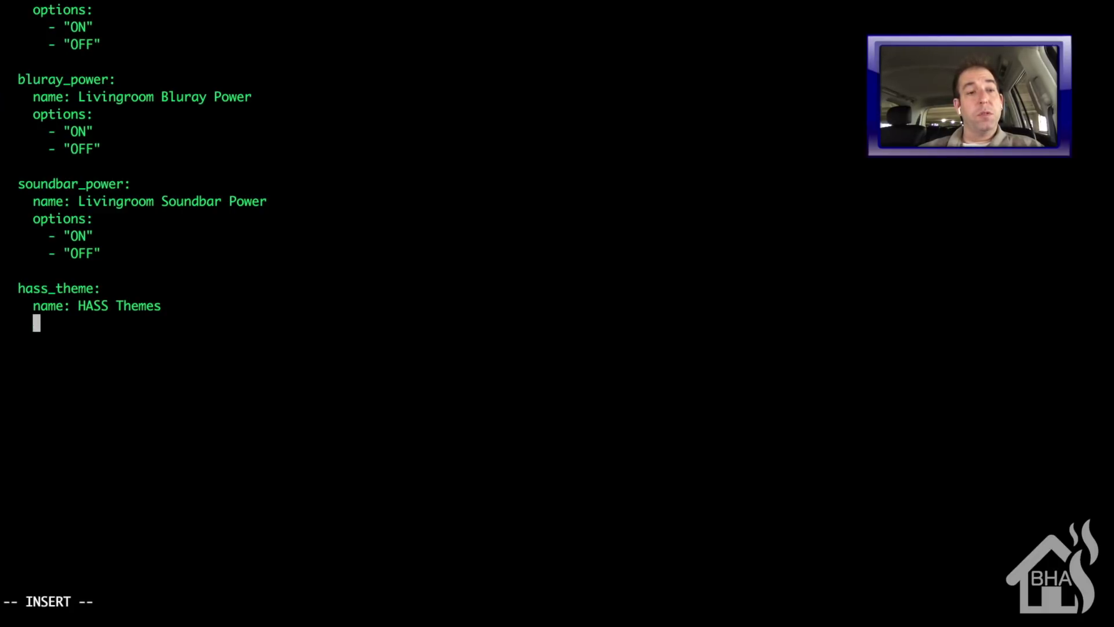
type("options:")
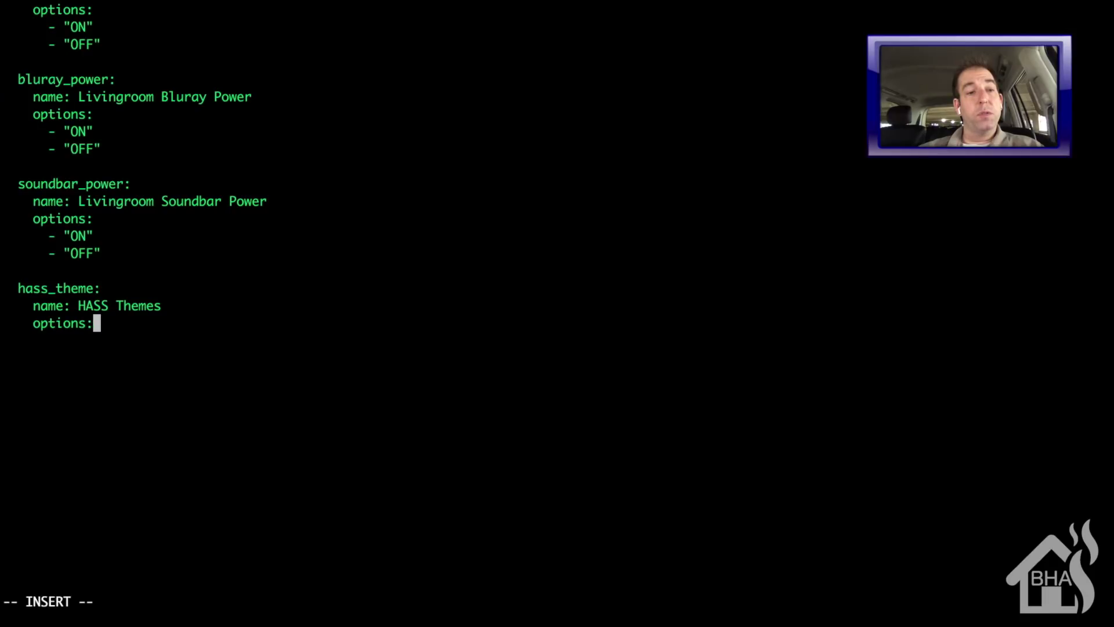
key("Return")
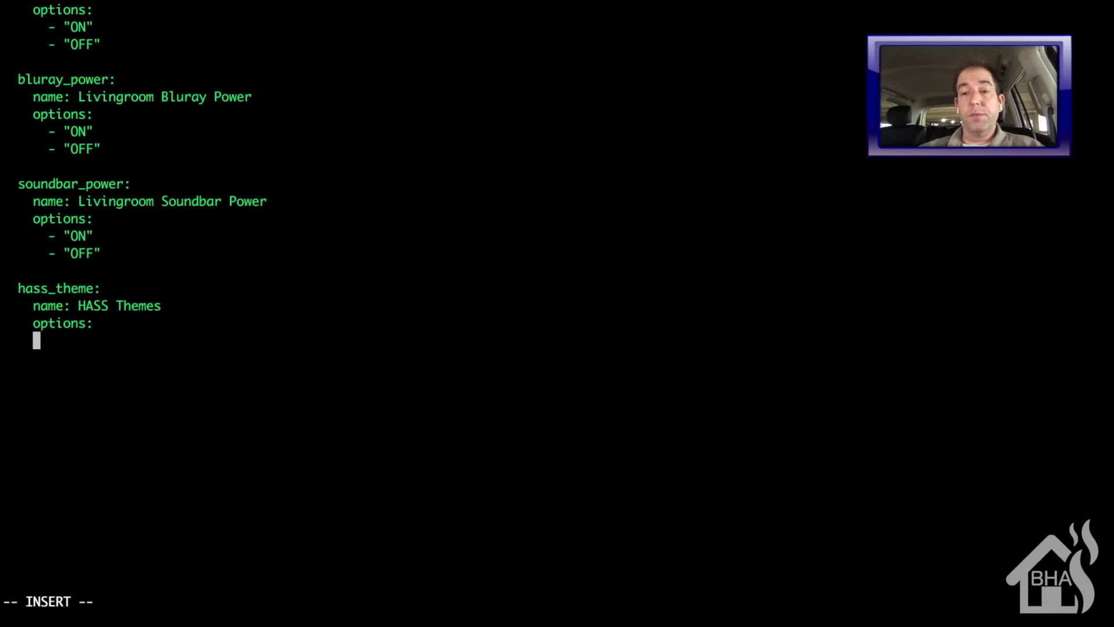
type("=")
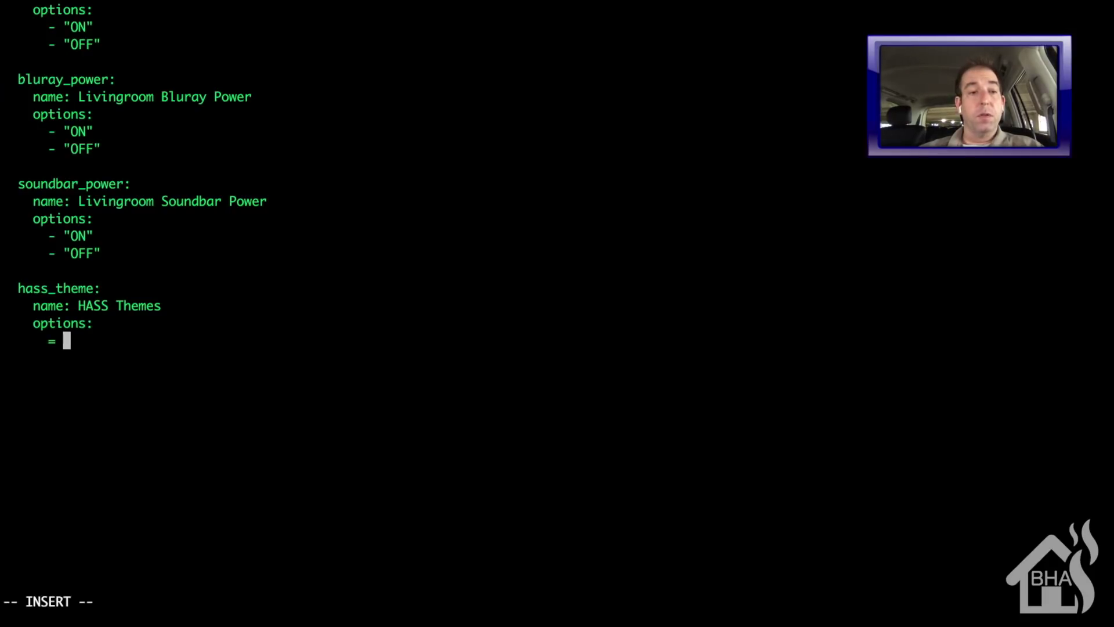
key("BackSpace")
key("BackSpace")
key("BackSpace")
key("BackSpace")
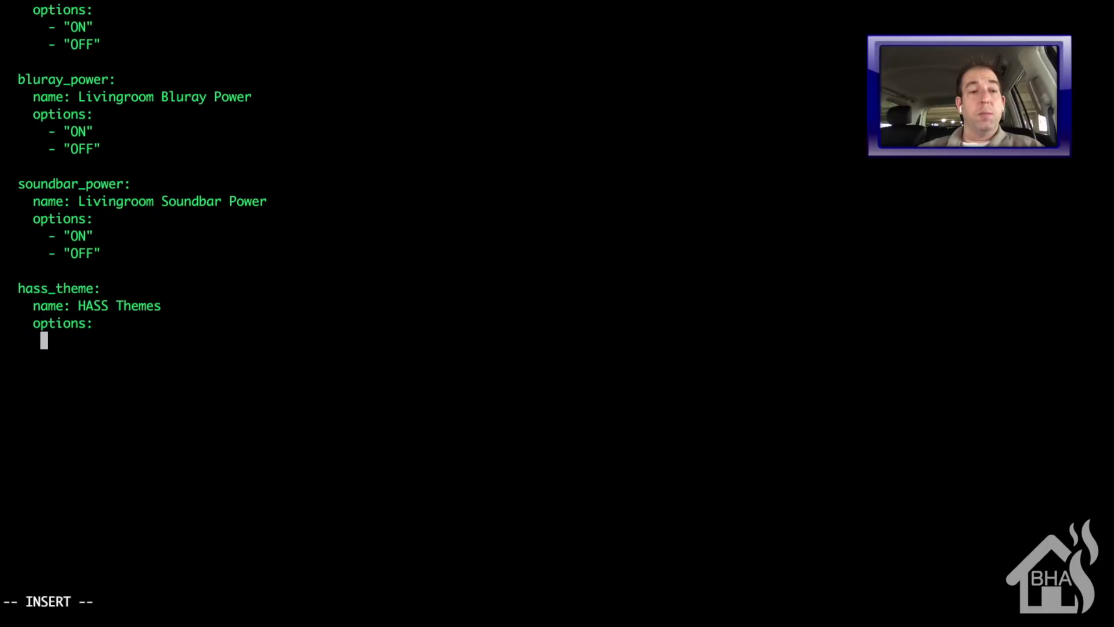
List the first options: 'default', 'solarized' and 'dark_orange'
type("- ")
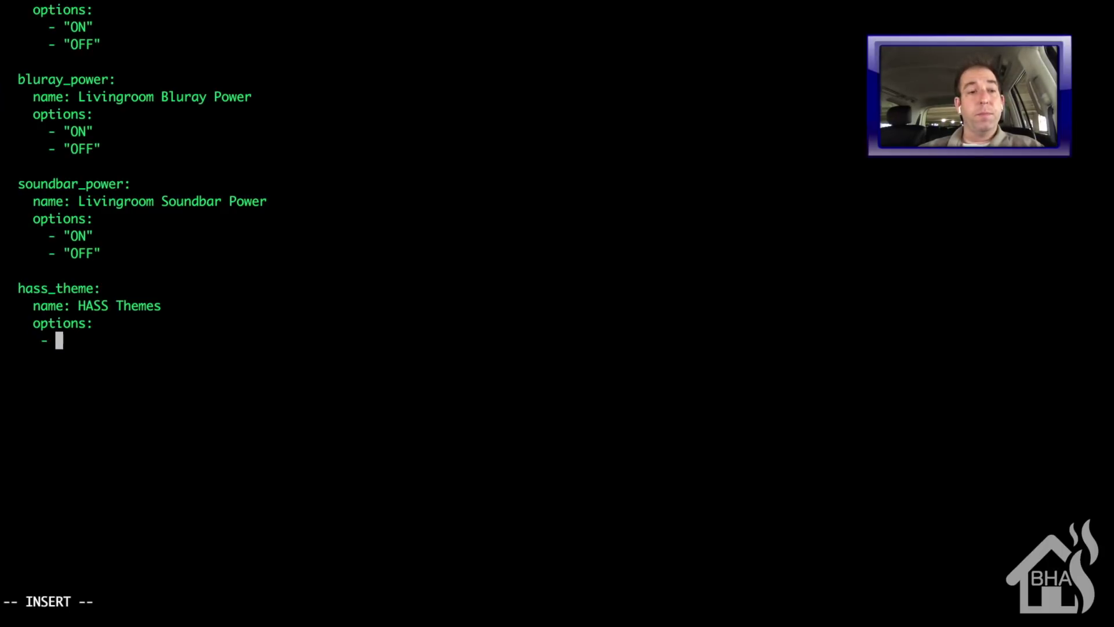
type("'de")
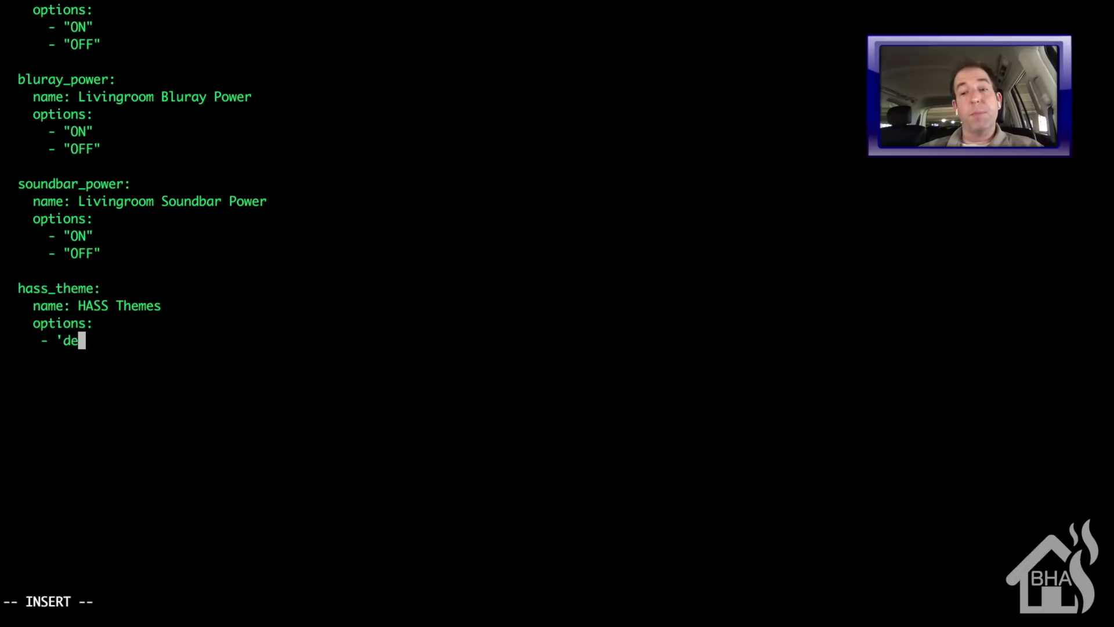
type("fault'")
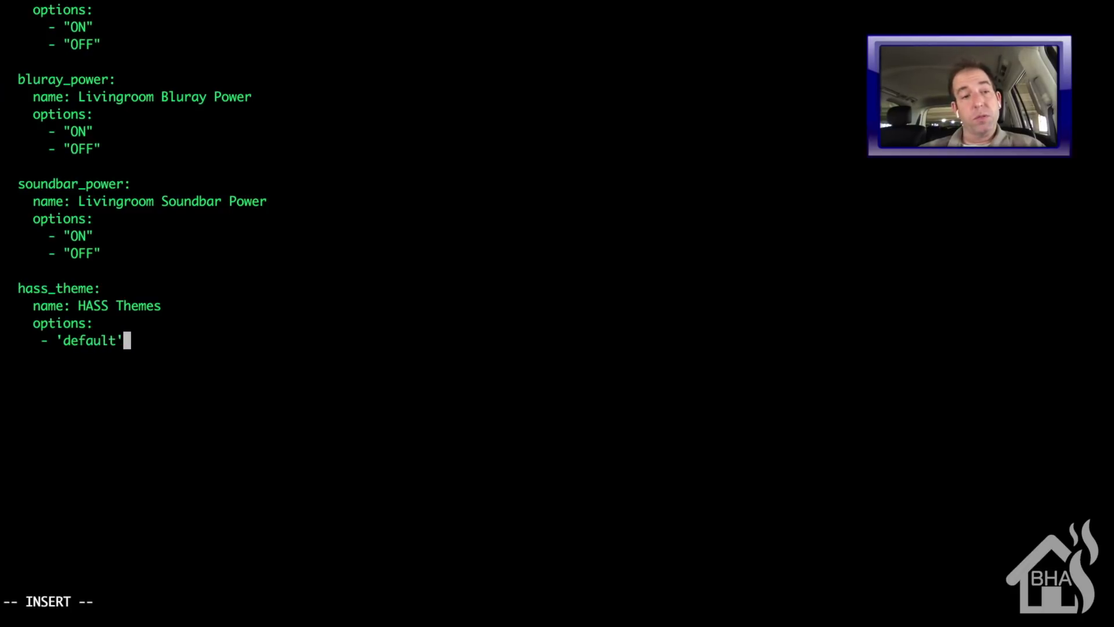
key("Return")
type("- ")
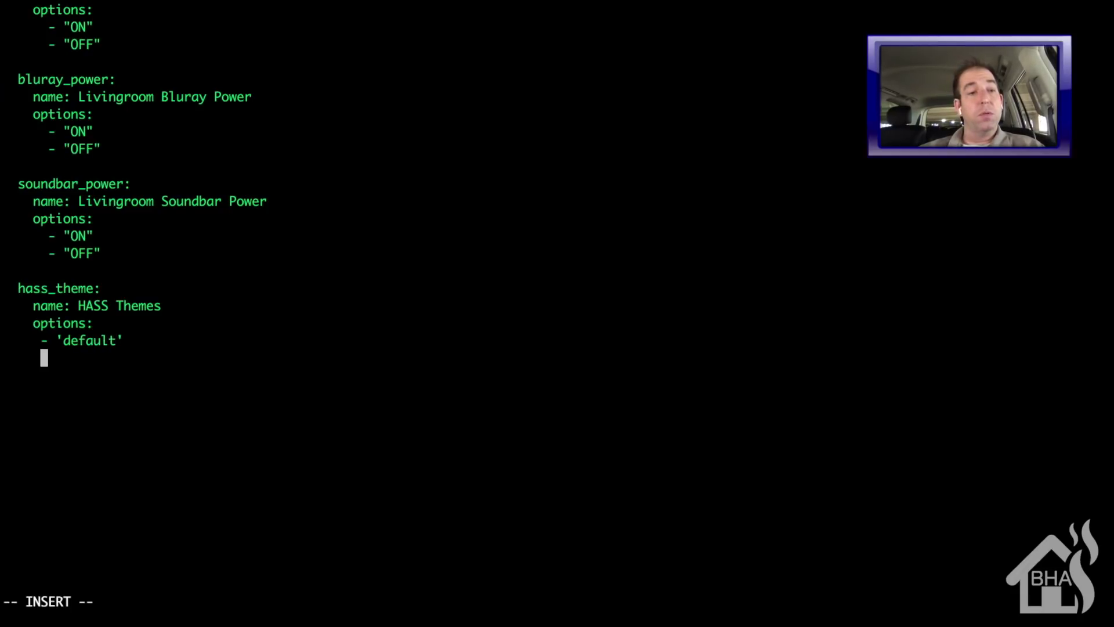
type("'")
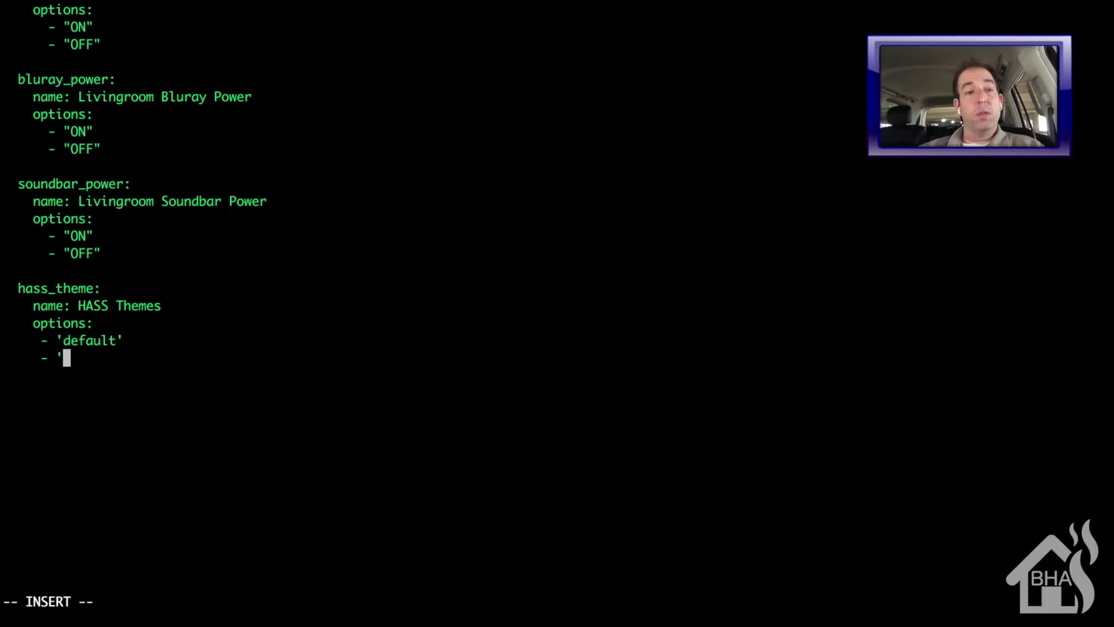
type("solari")
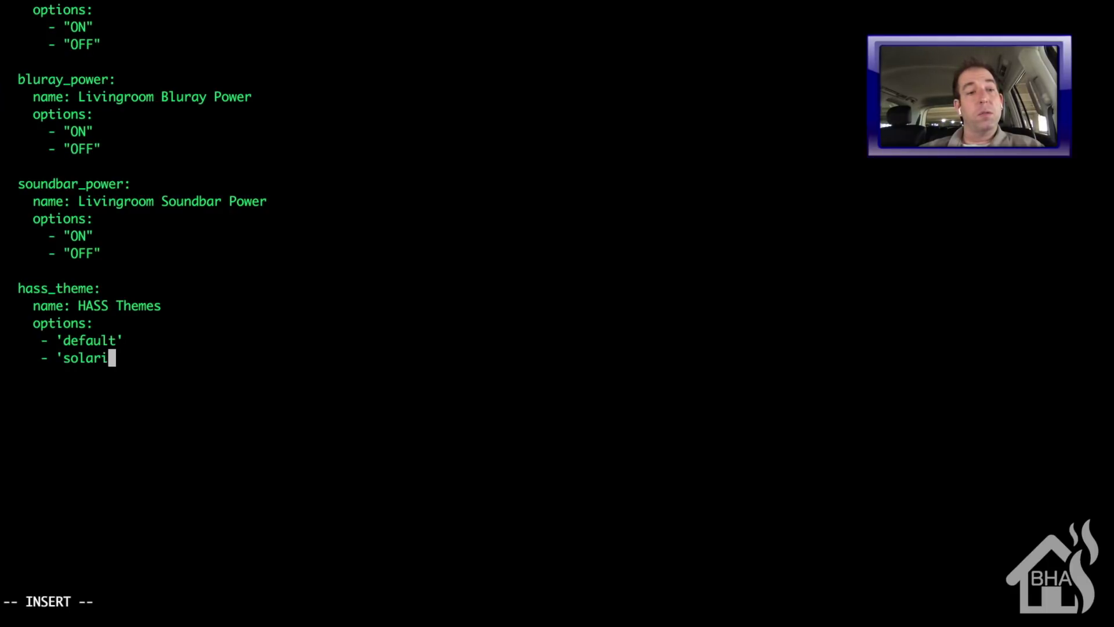
type("zed'")
key("Return")
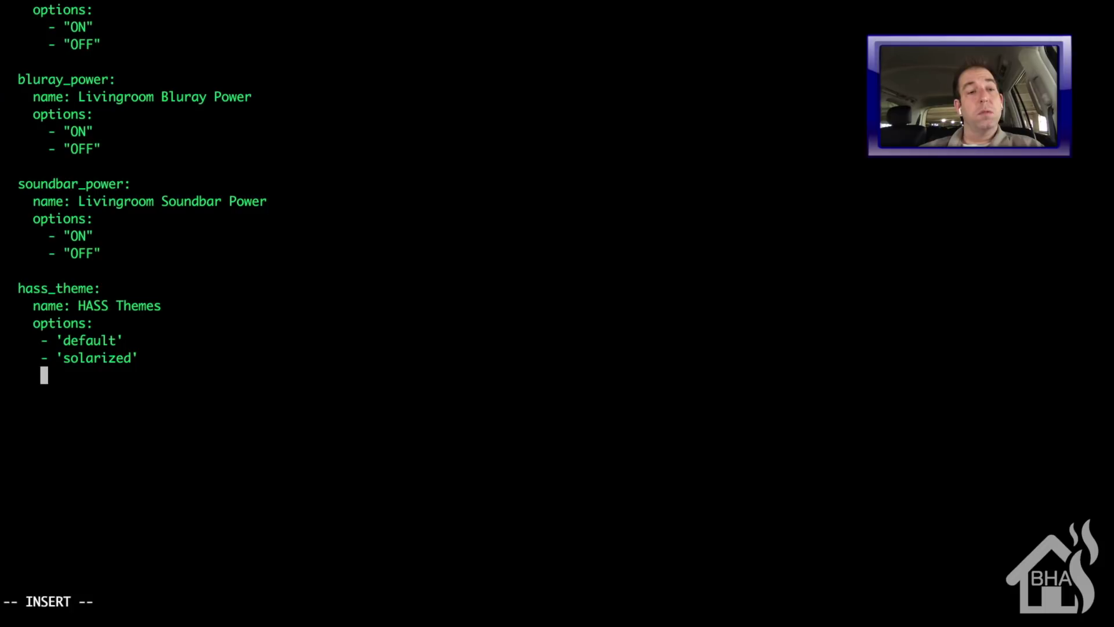
type("- 'da")
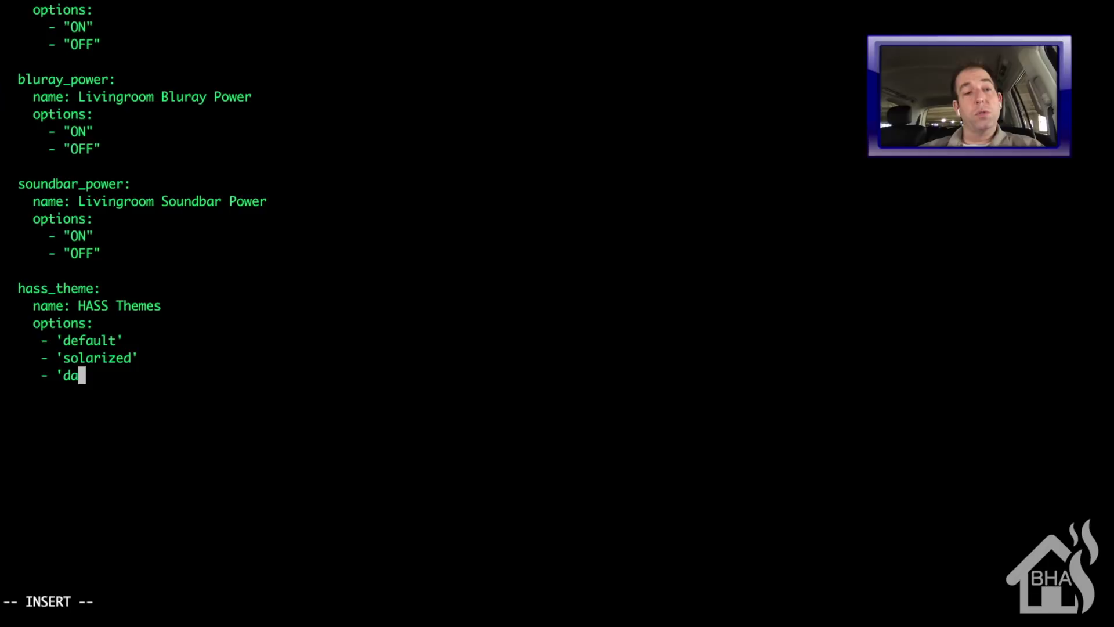
type("rk_orange'")
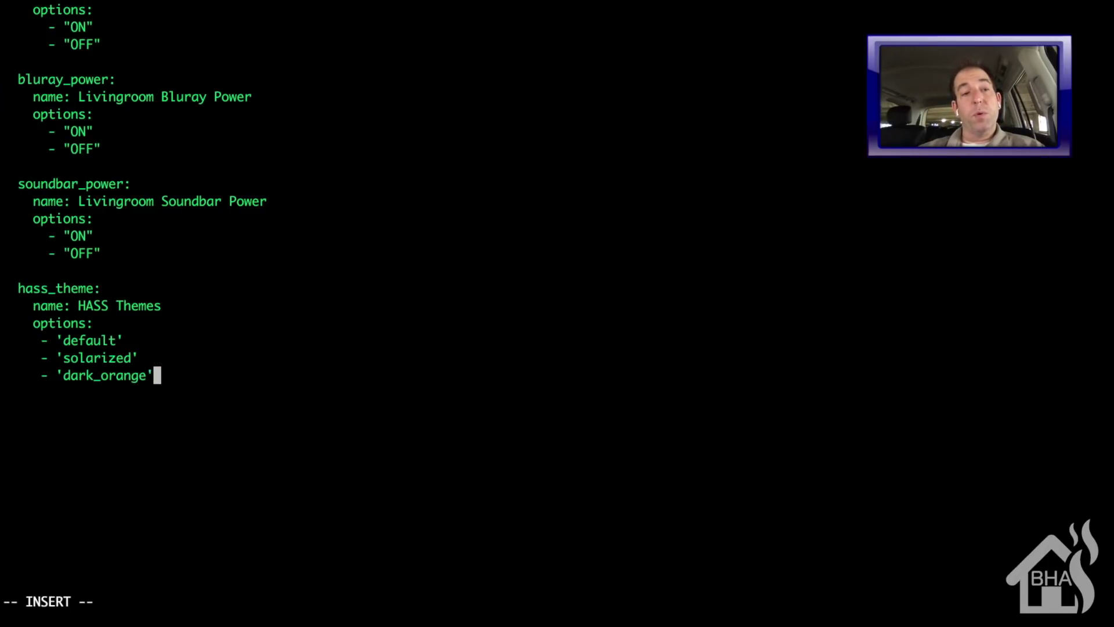
key("Return")
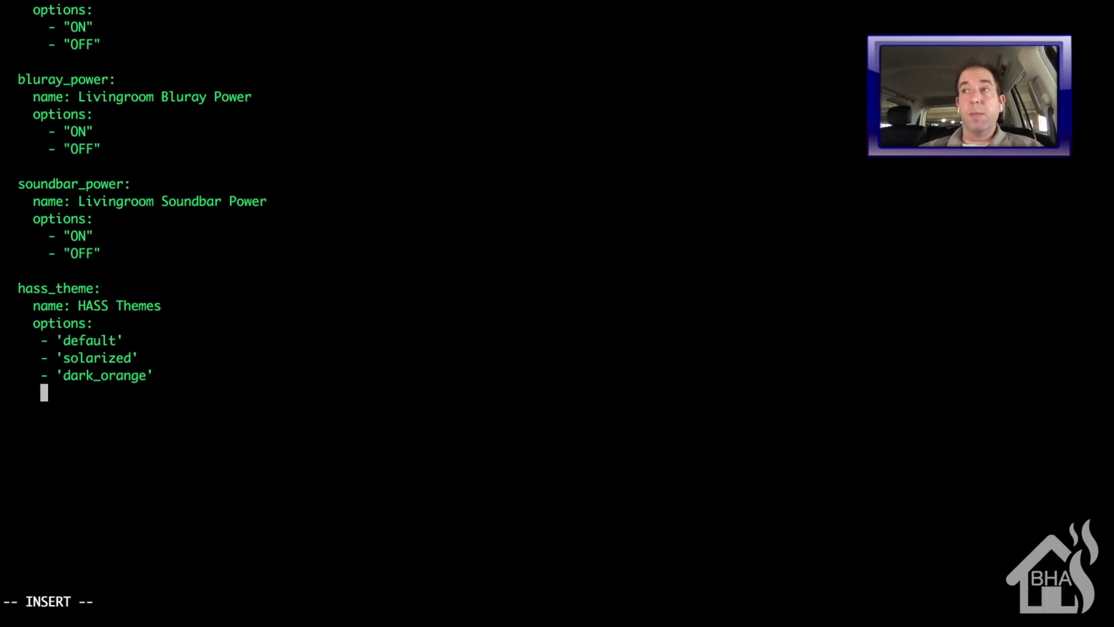
Add the options 'midnight', 'dark_red' and 'dark_blue'
type("- ;")
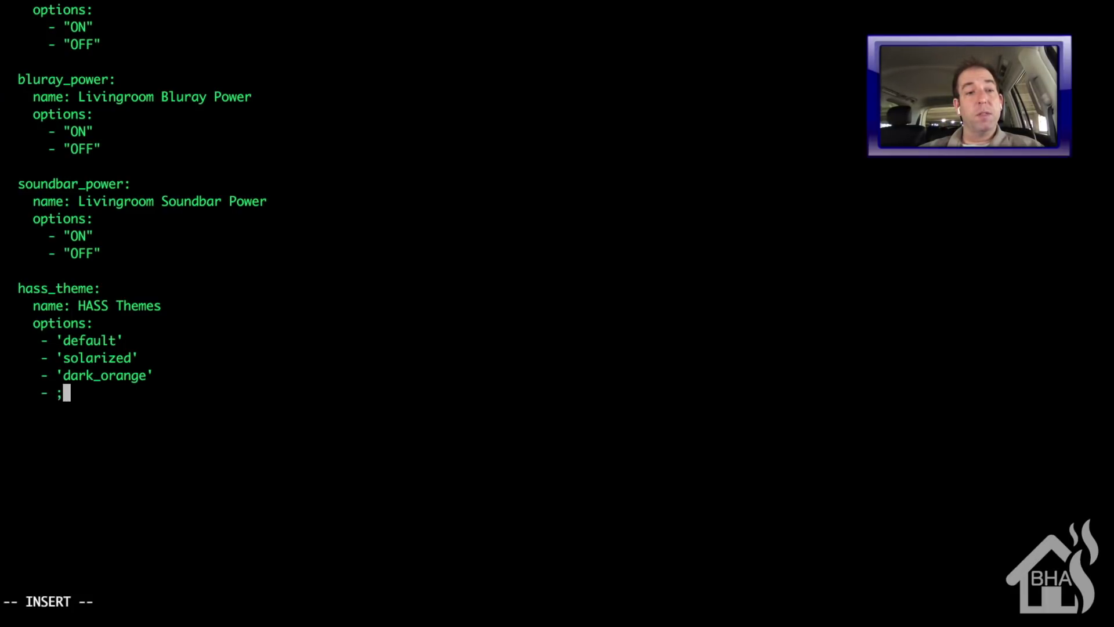
key("BackSpace")
type("'")
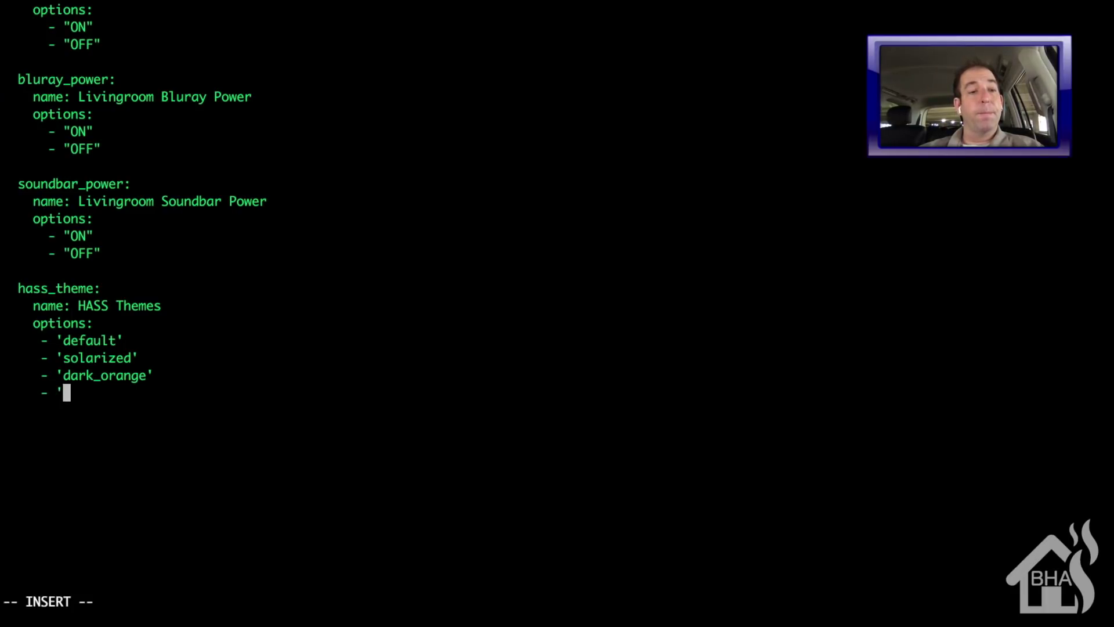
type("midnight")
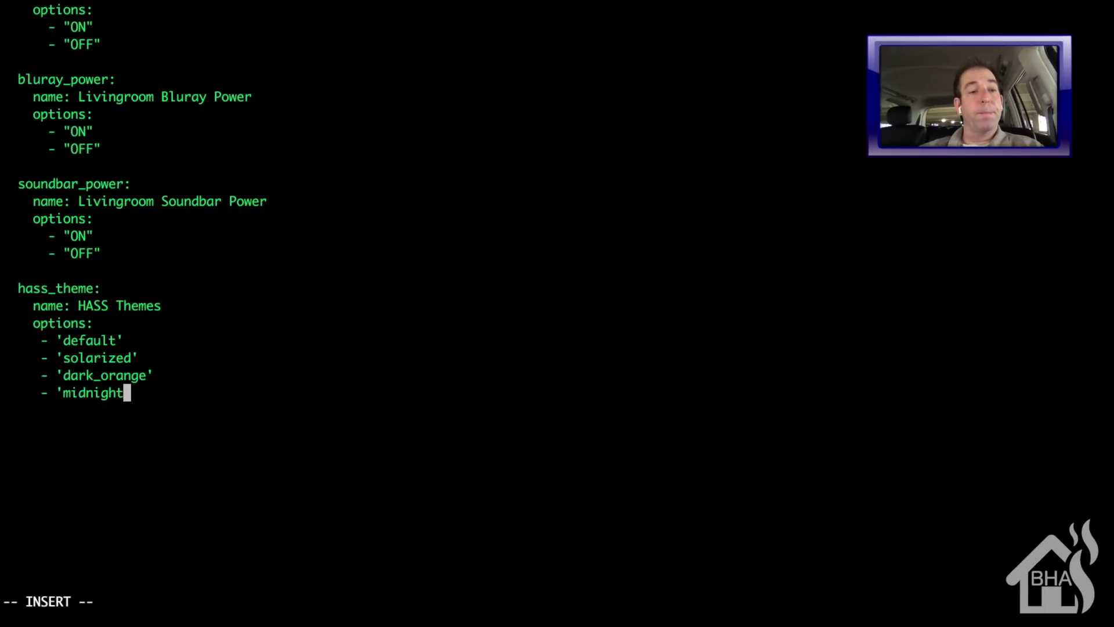
type("'")
key("Return")
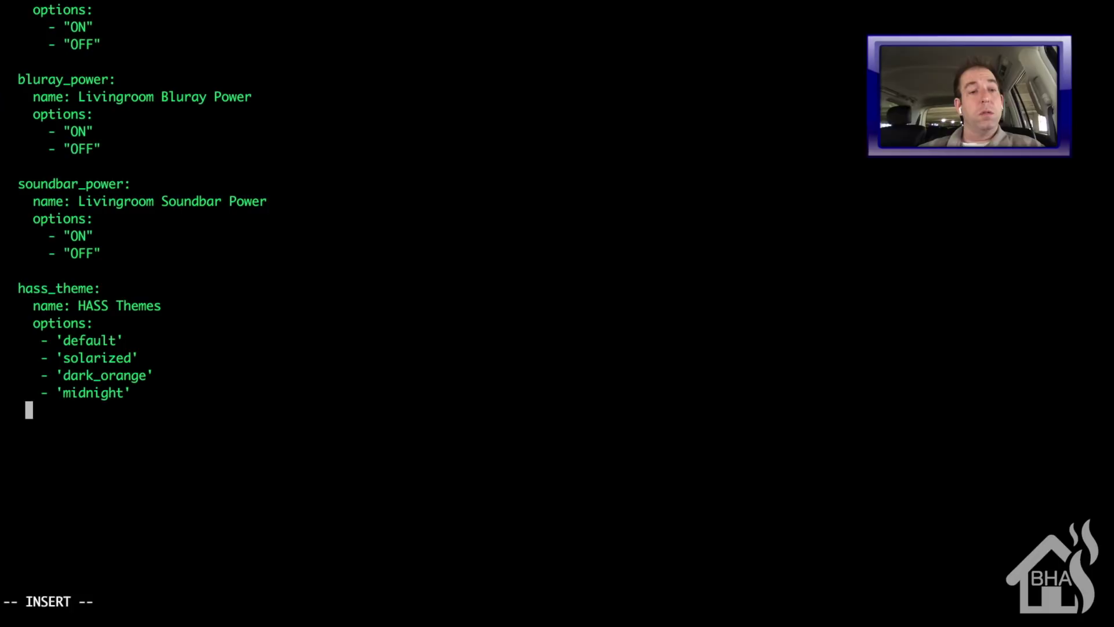
type("- ")
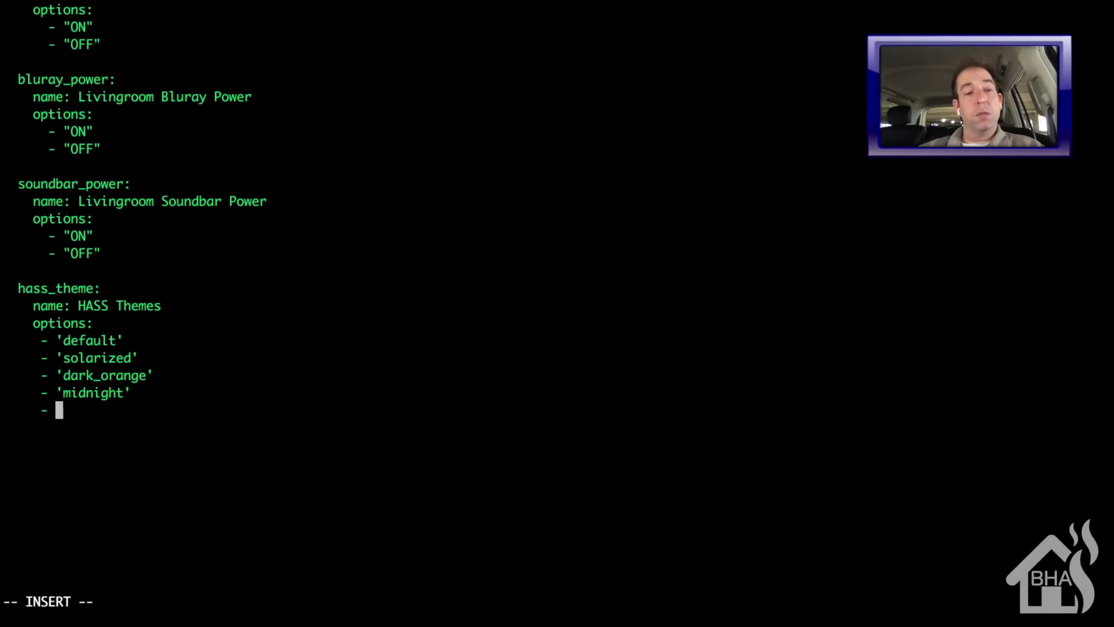
type("'")
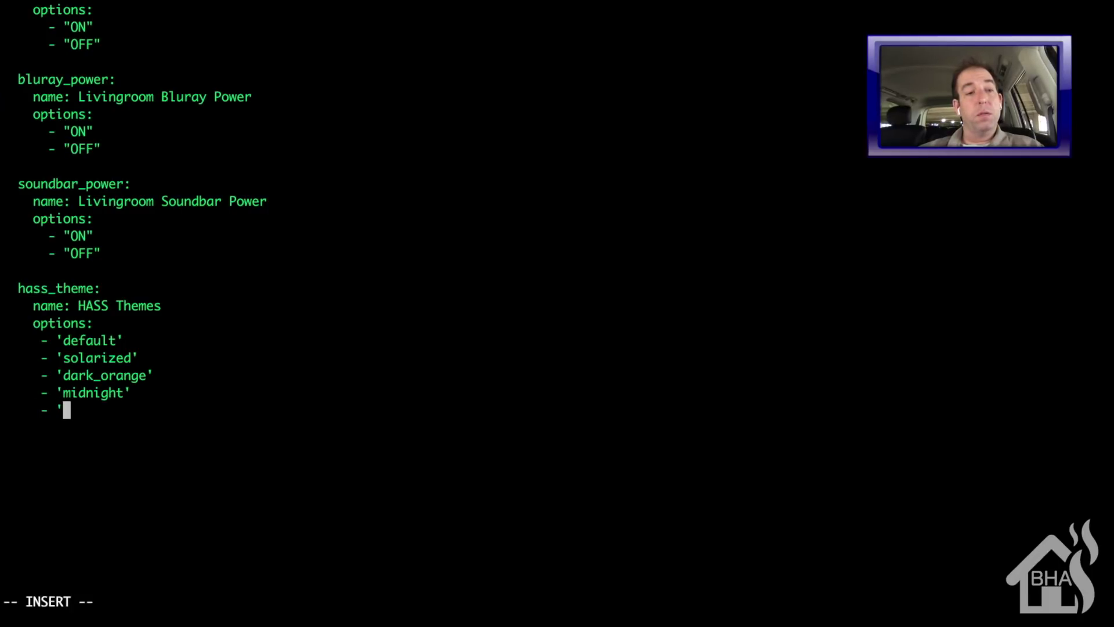
type("dark_red'")
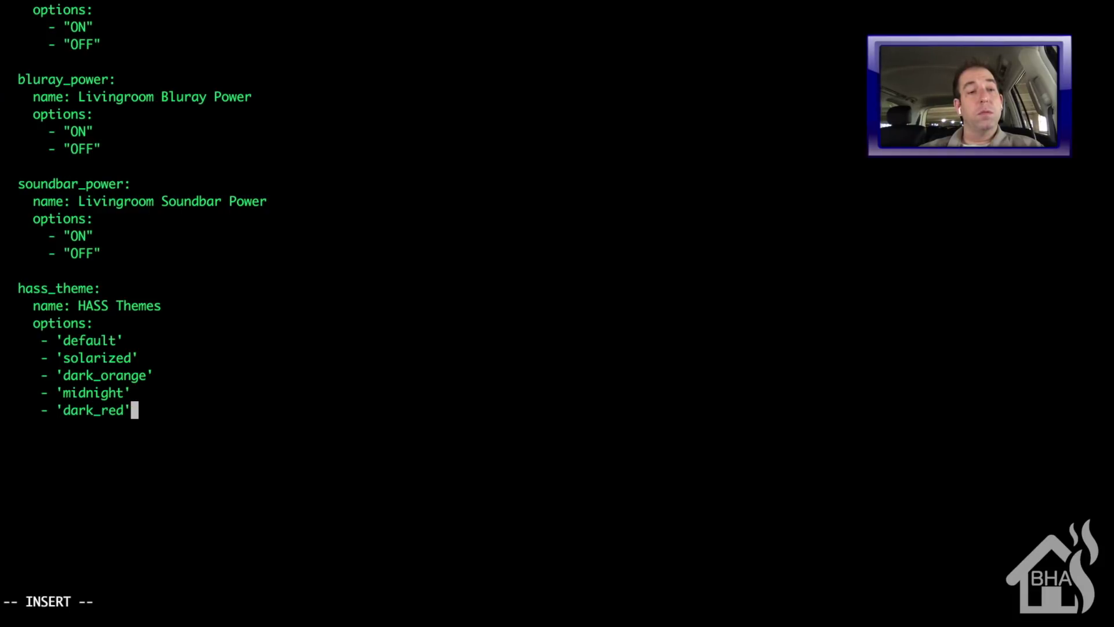
key("Return")
type("- ;")
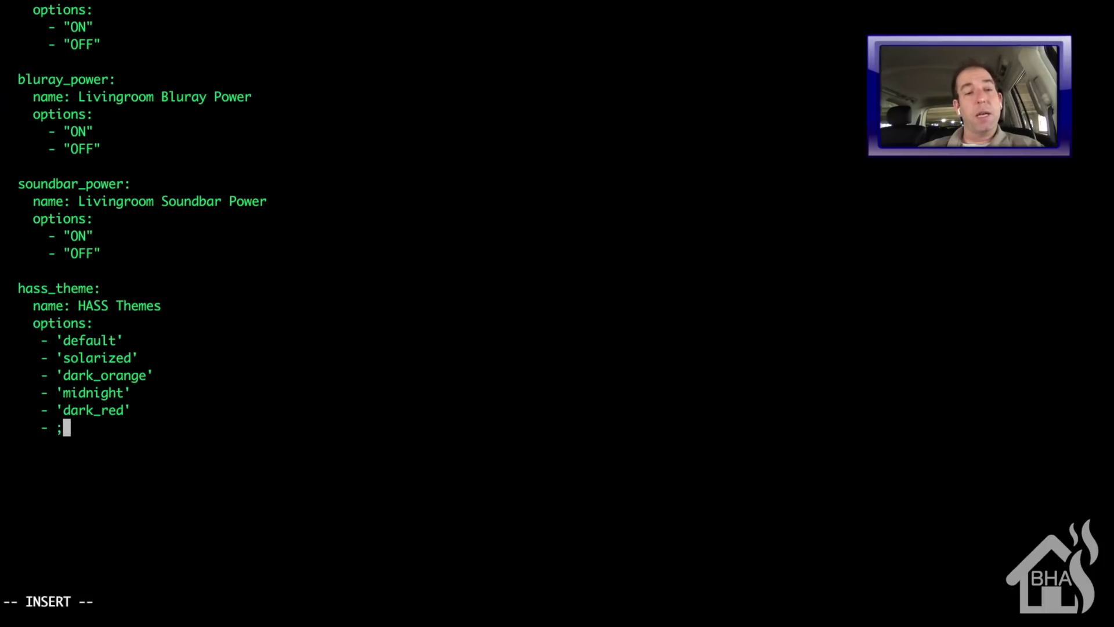
key("BackSpace")
type("'")
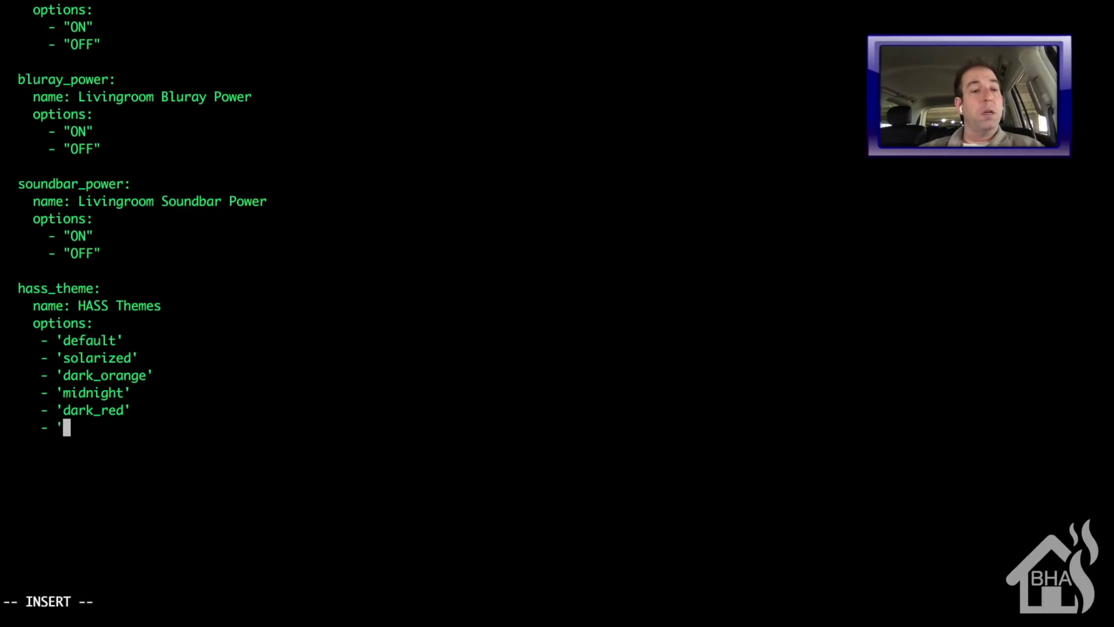
type("dark_blue'")
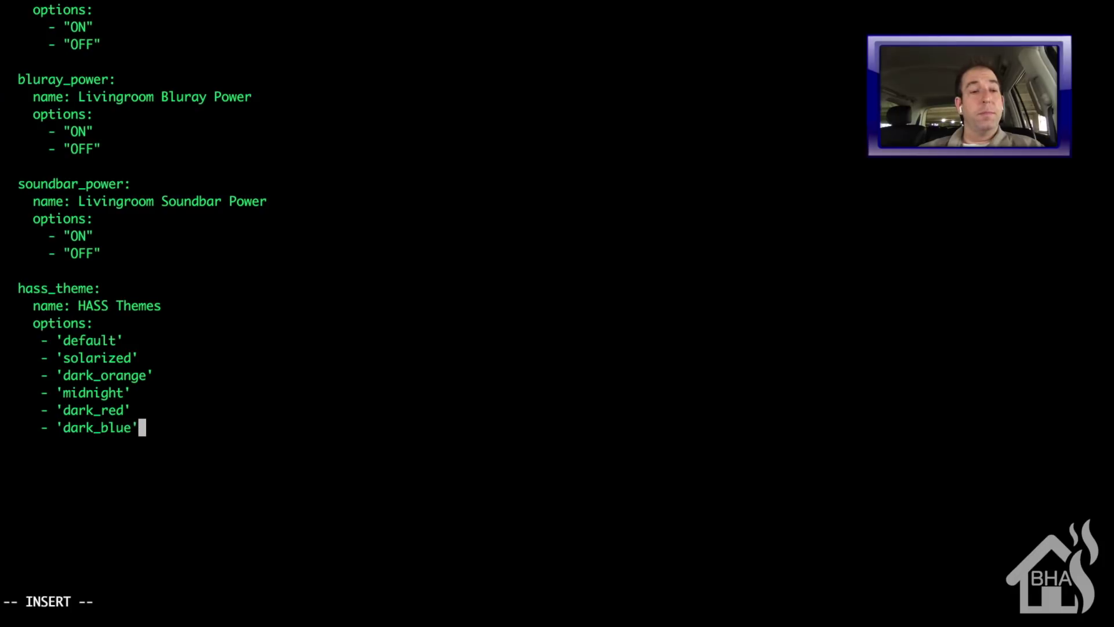
key("Return")
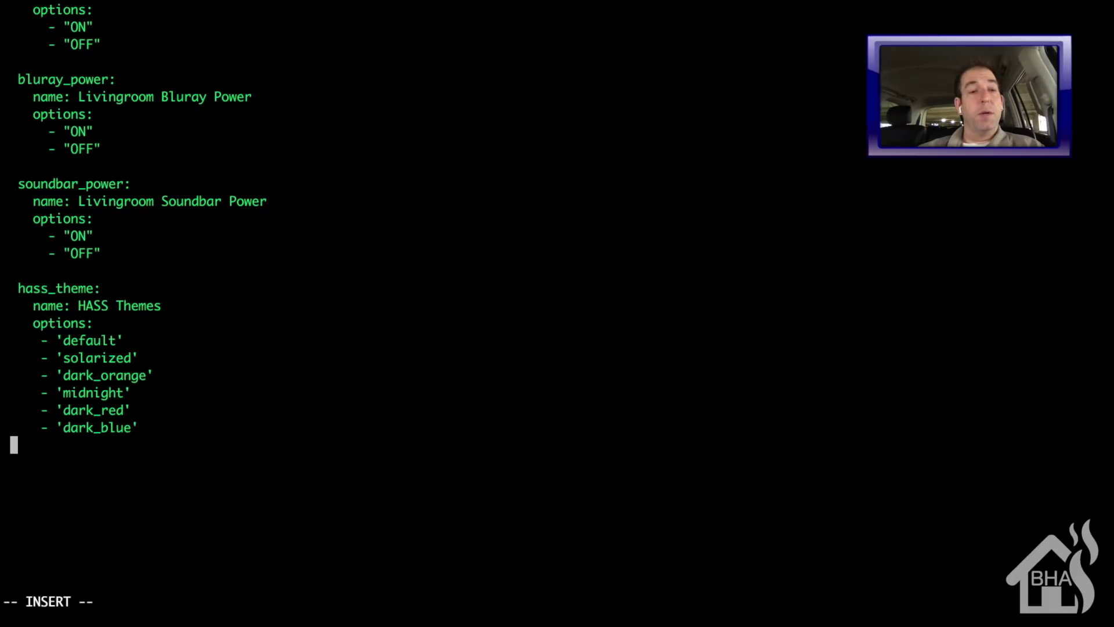
Add 'dark_theme', 'teal_theme', 'pmxmononight' and 'night', then begin the icon line
type("- ;")
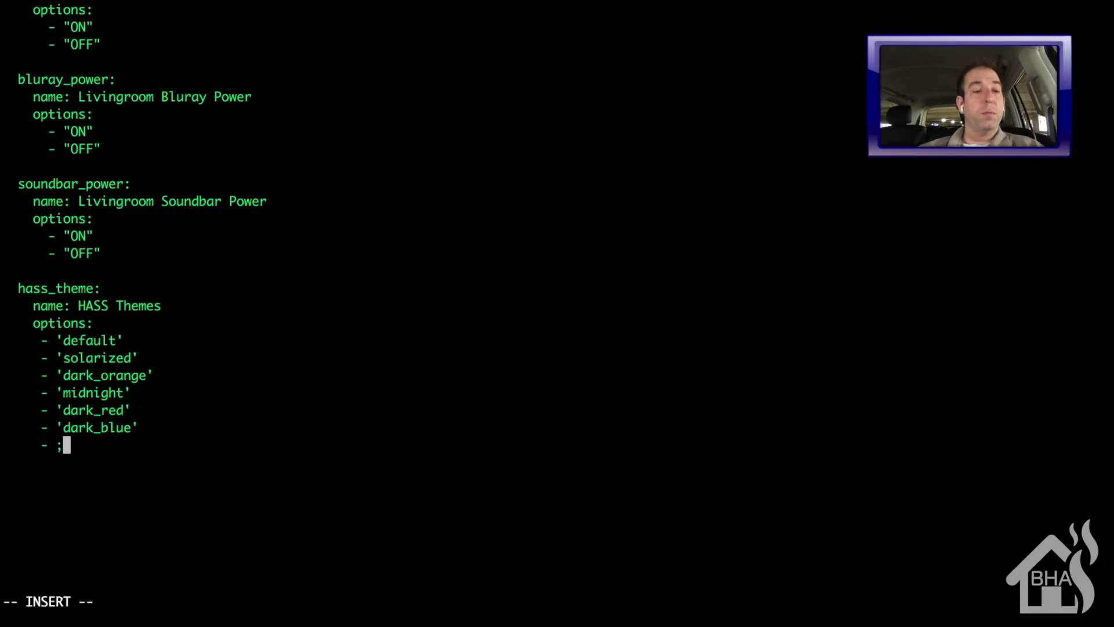
key("BackSpace")
type("'dark_theme'")
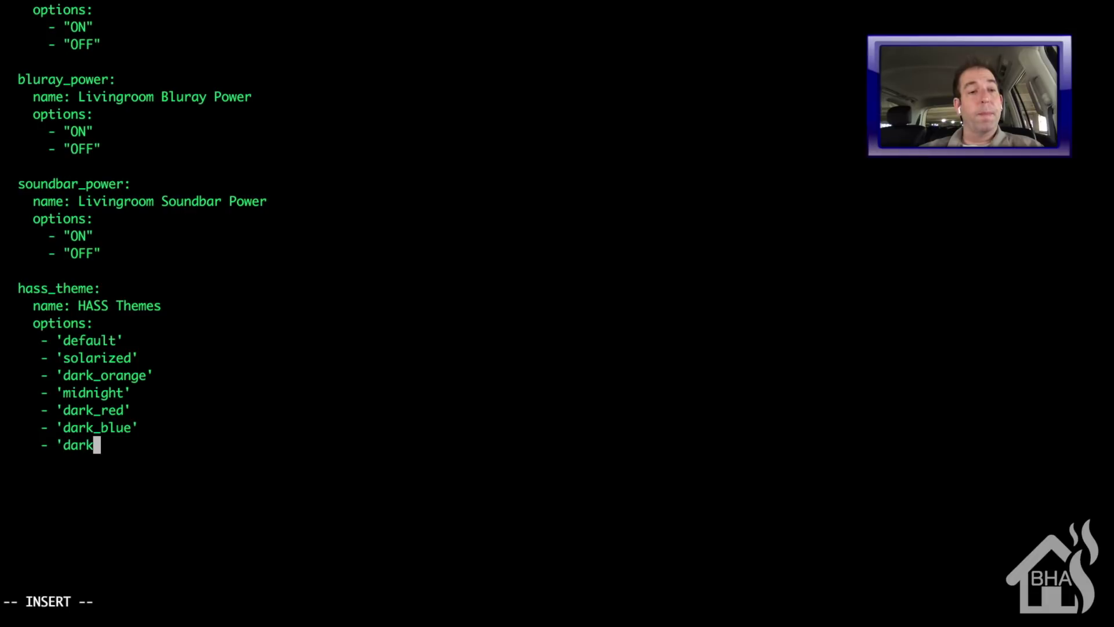
key("Return")
type("- 'teal_theme'")
key("Return")
type("- '")
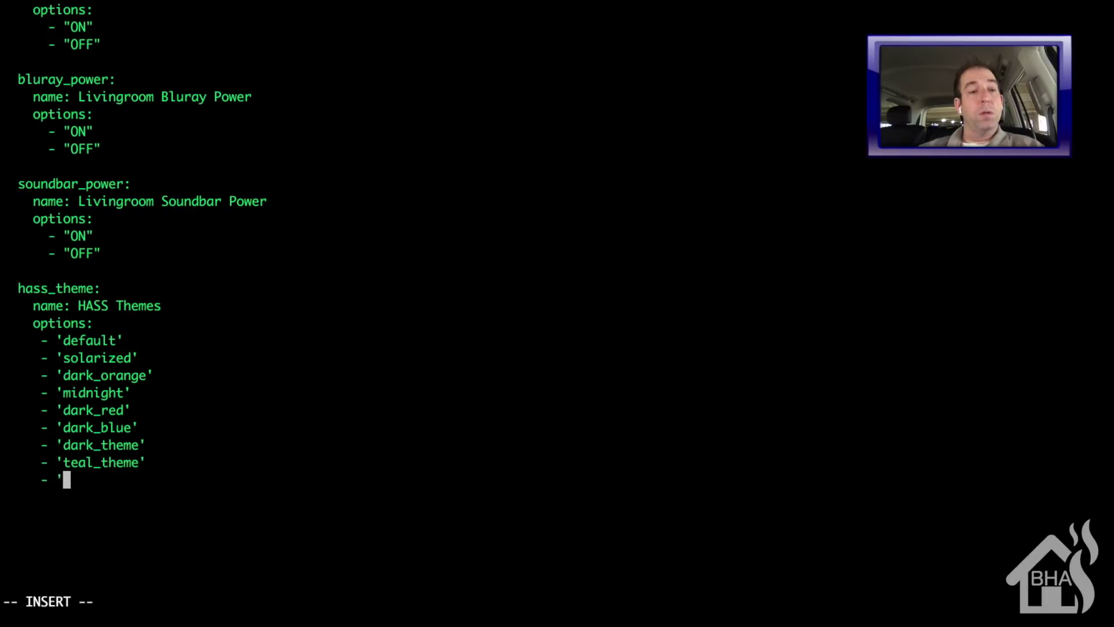
type("pmxmononight'")
key("Return")
type("- 'night'")
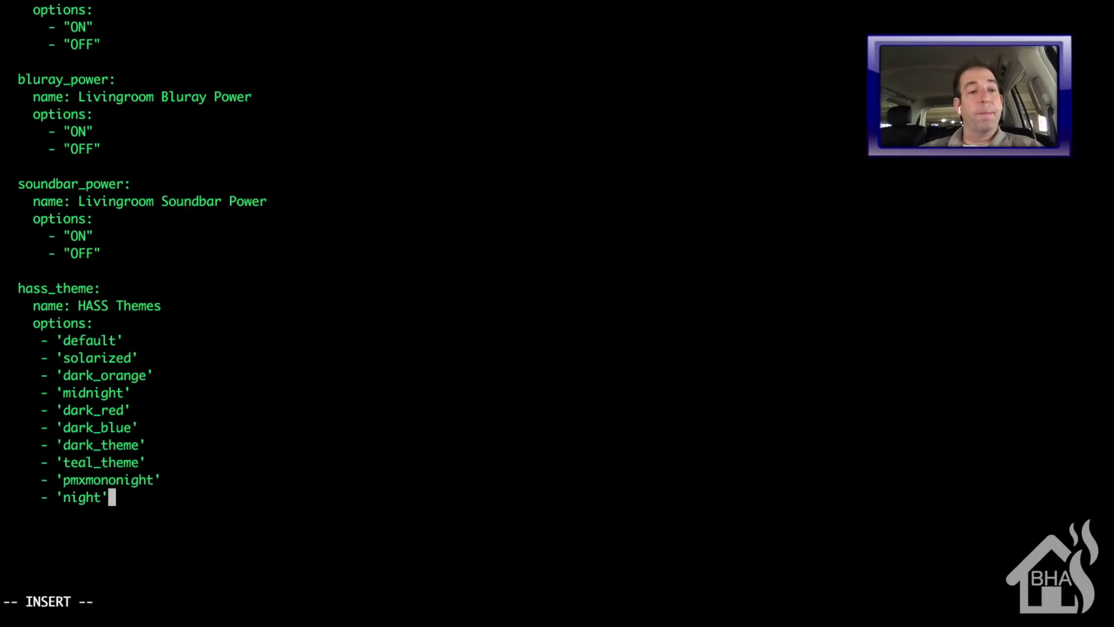
key("Return")
type("ic")
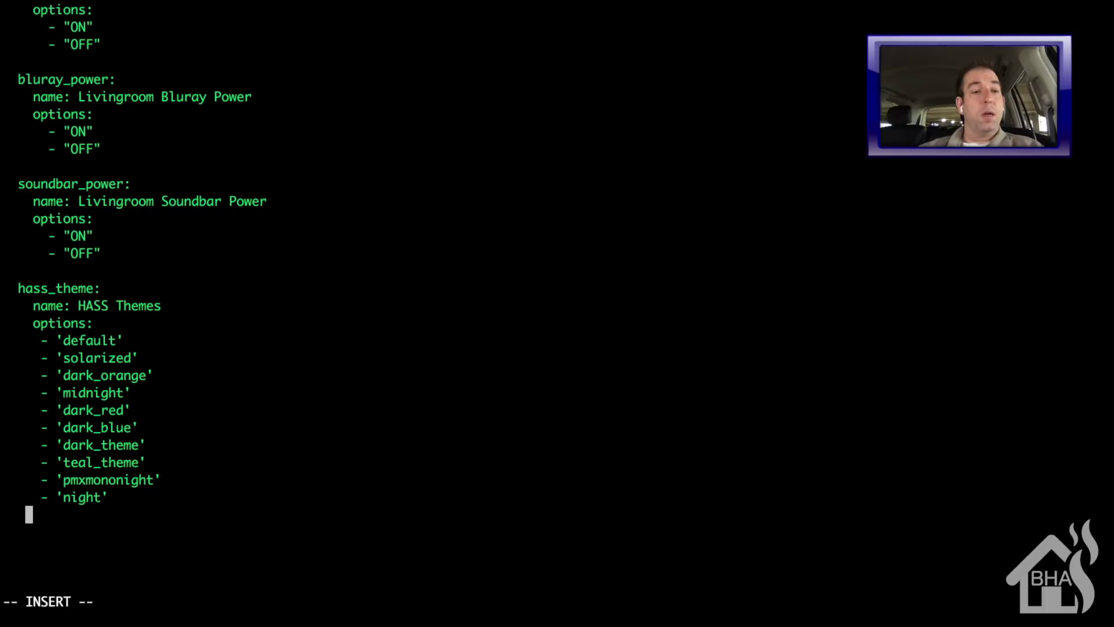
type("on")
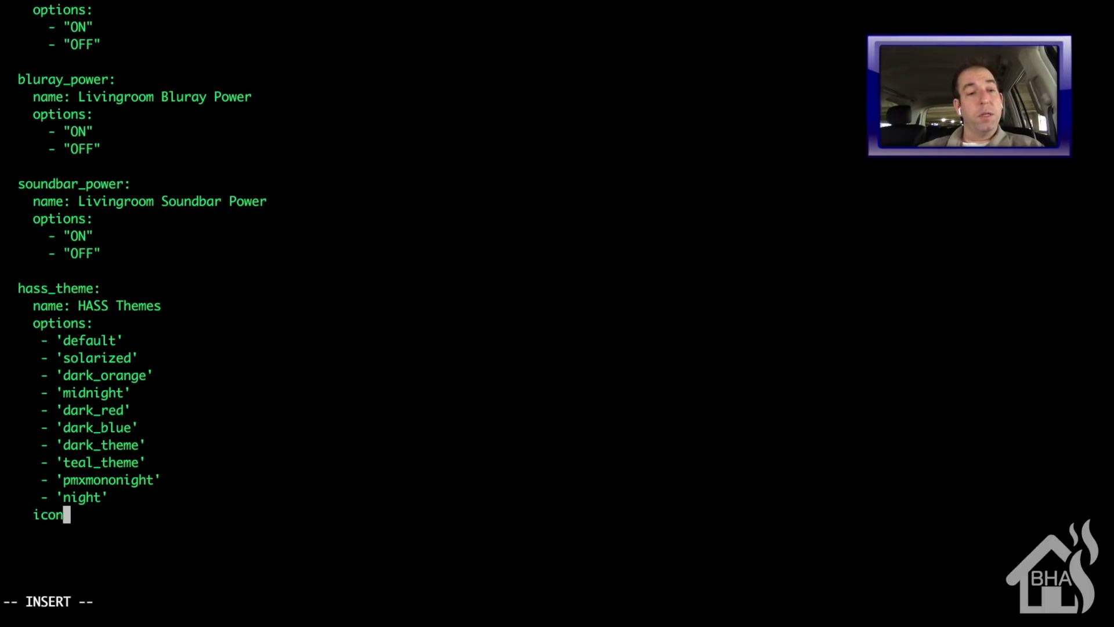
type(":")
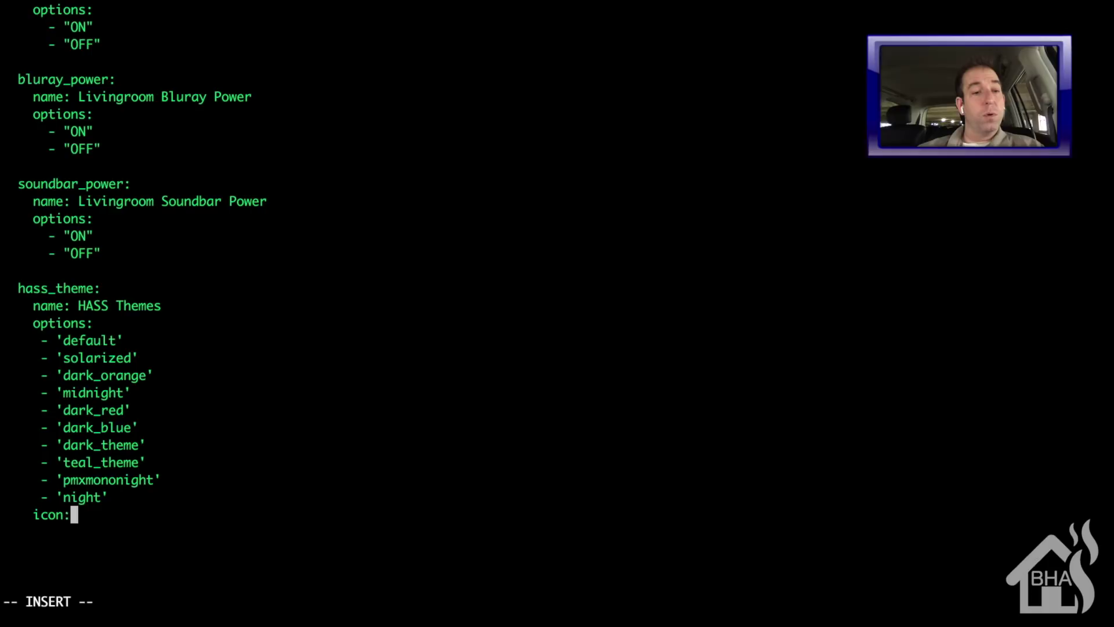
type(" 'mid")
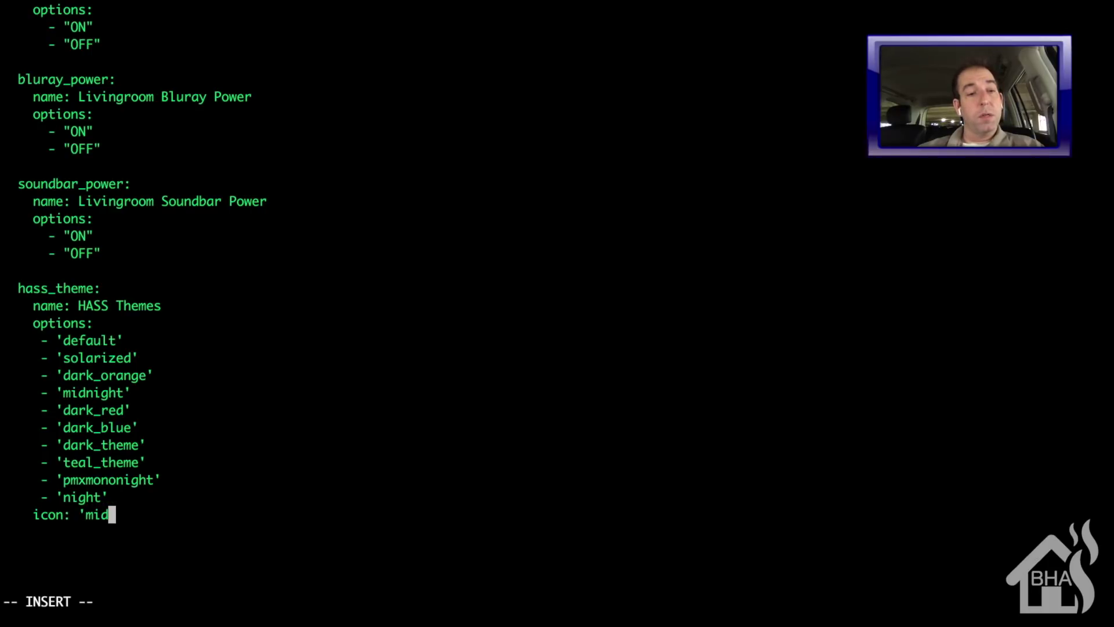
Finish the icon as 'mdi:theme-light-dark', then save and quit input_select.yaml with :wq!
key("BackSpace")
key("BackSpace")
type("di:the")
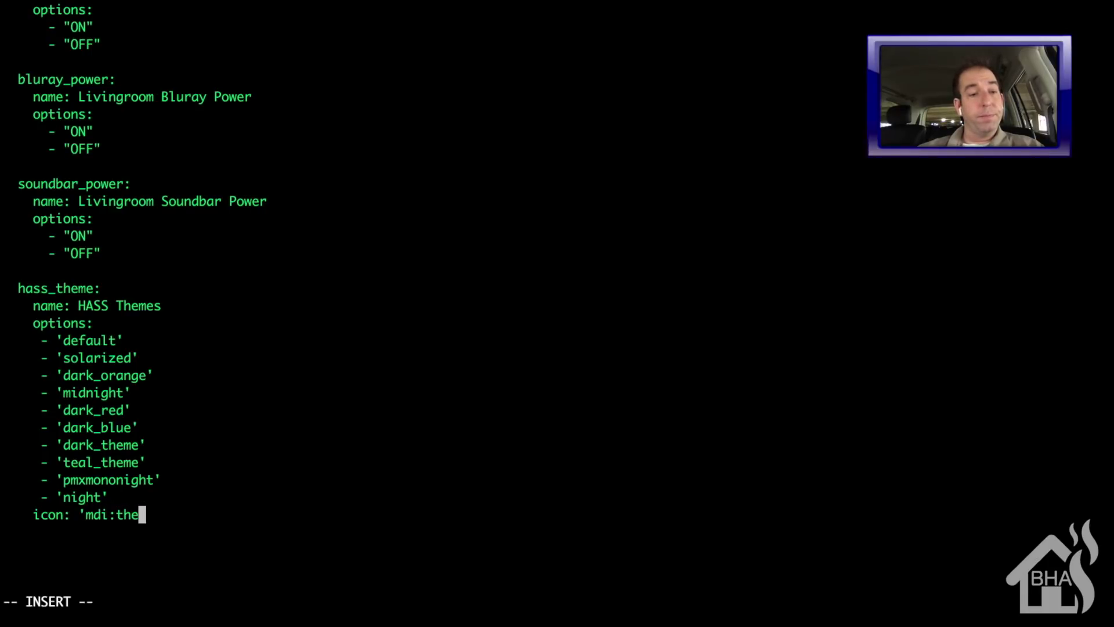
type("me-light")
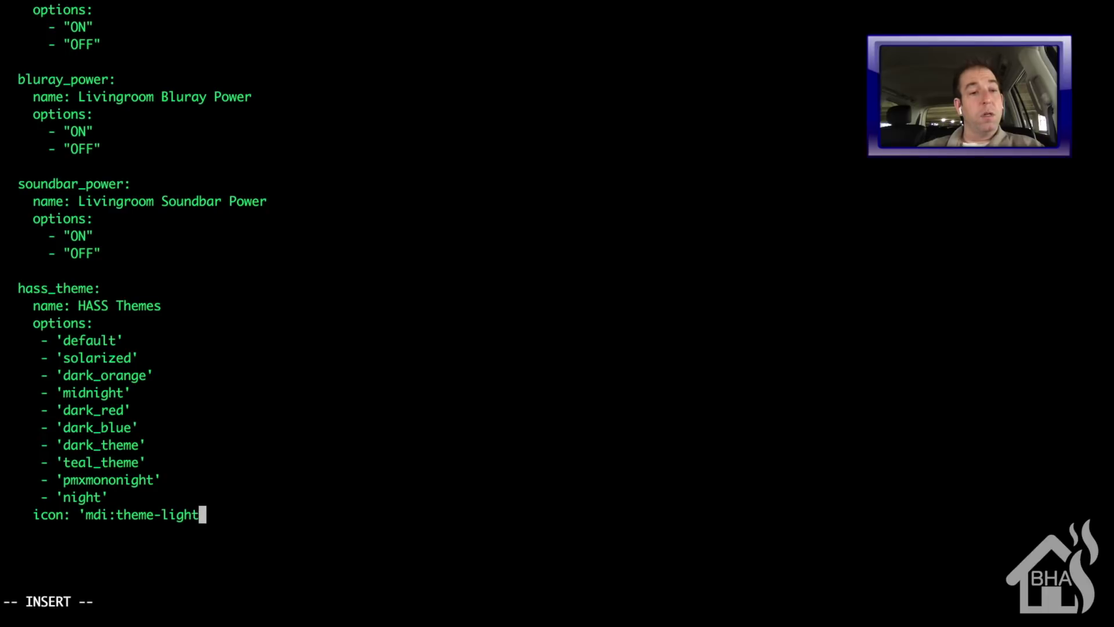
type("-dark'")
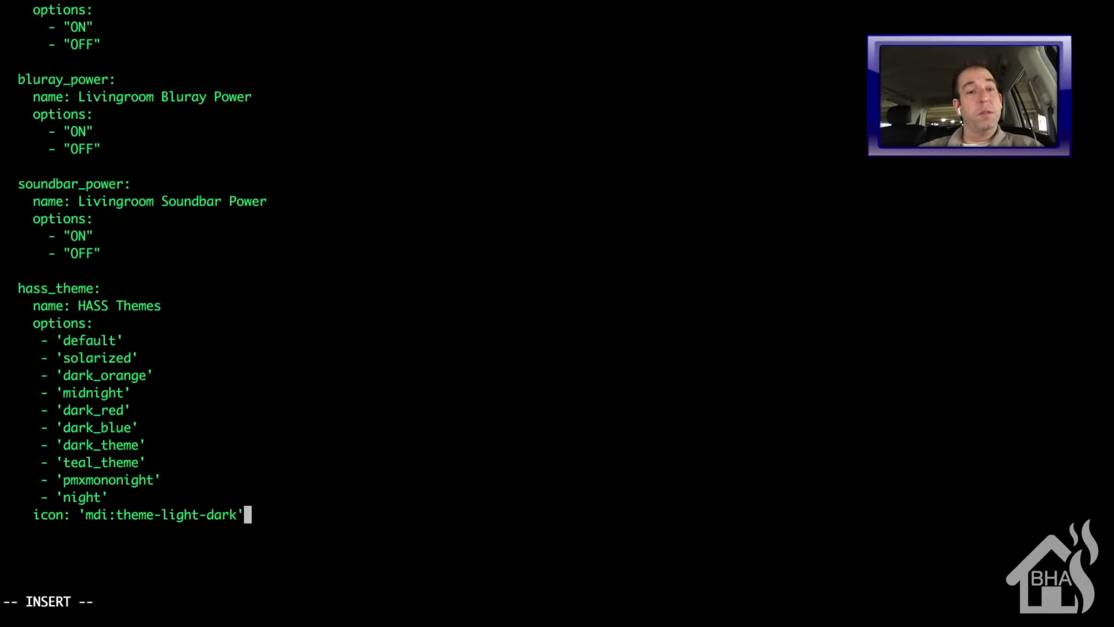
key("Escape")
type(":wq!")
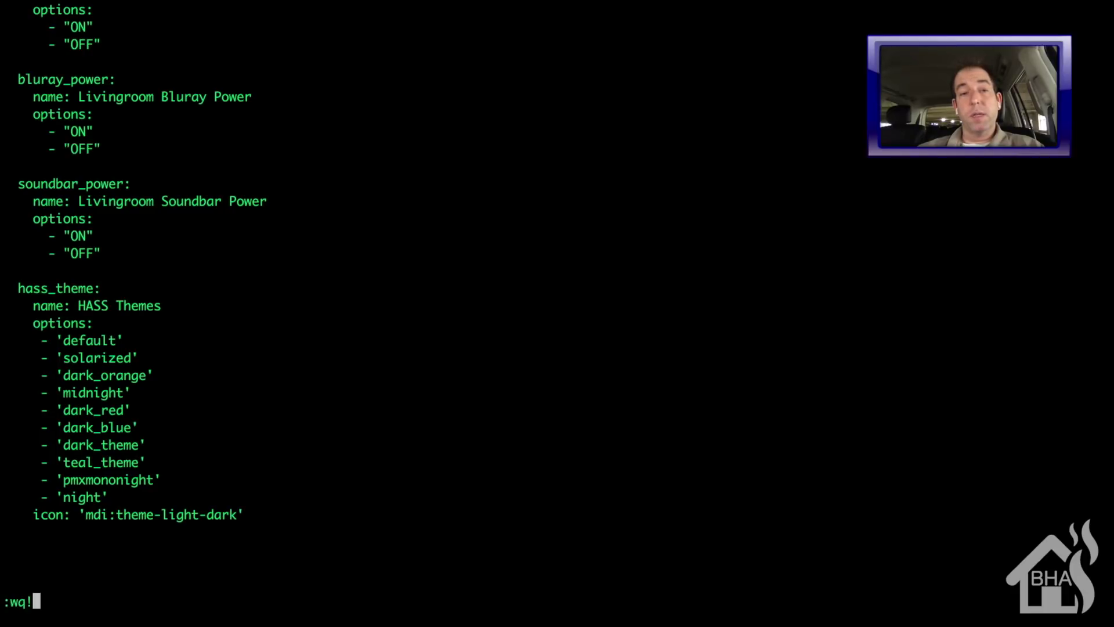
key("Return")
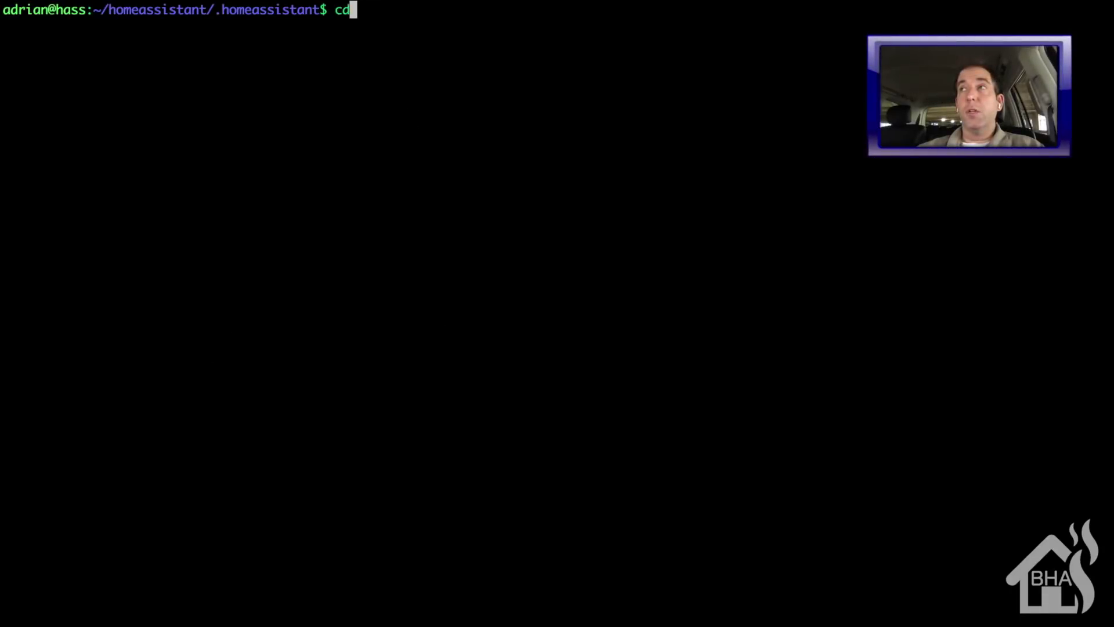
Change into the automations folder and enter sudo vi main.yaml at the prompt
type("utom")
key("Tab")
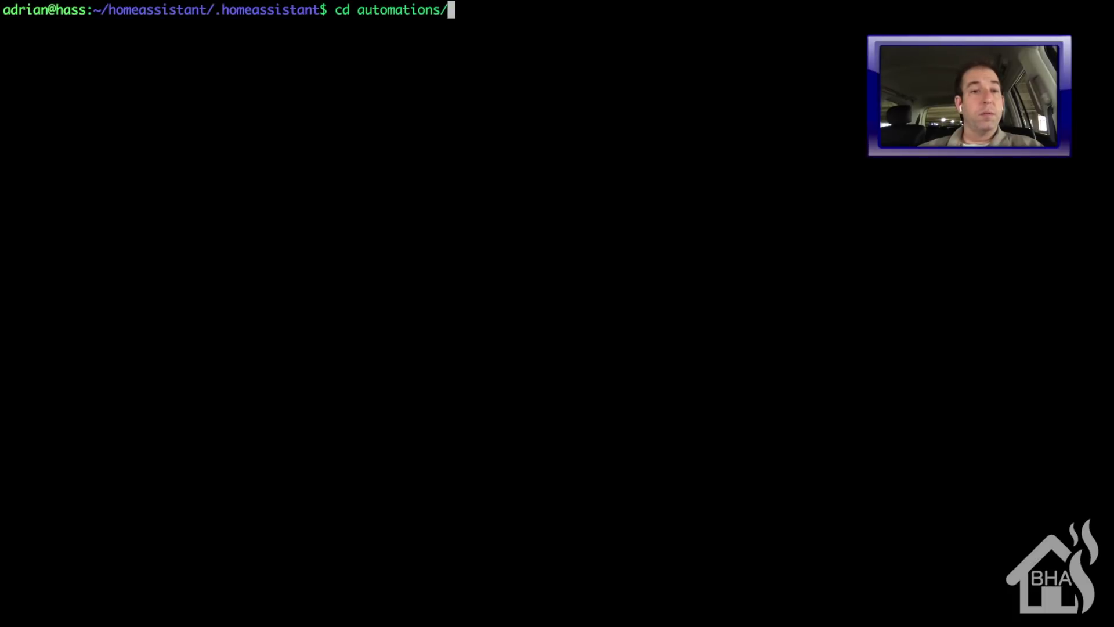
key("Return")
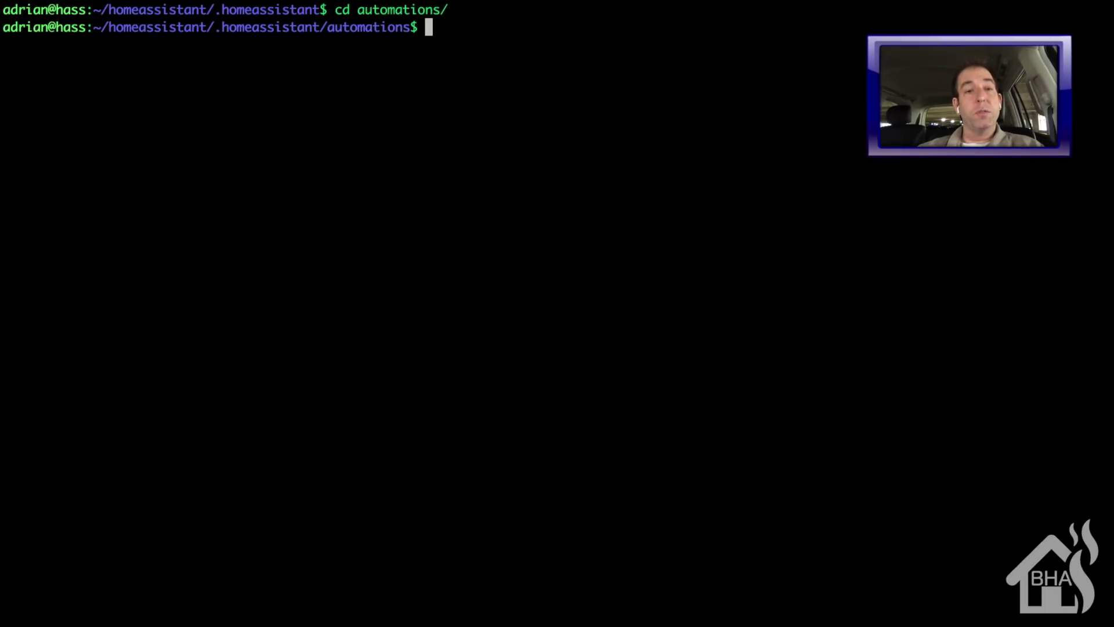
type("sudo vi m")
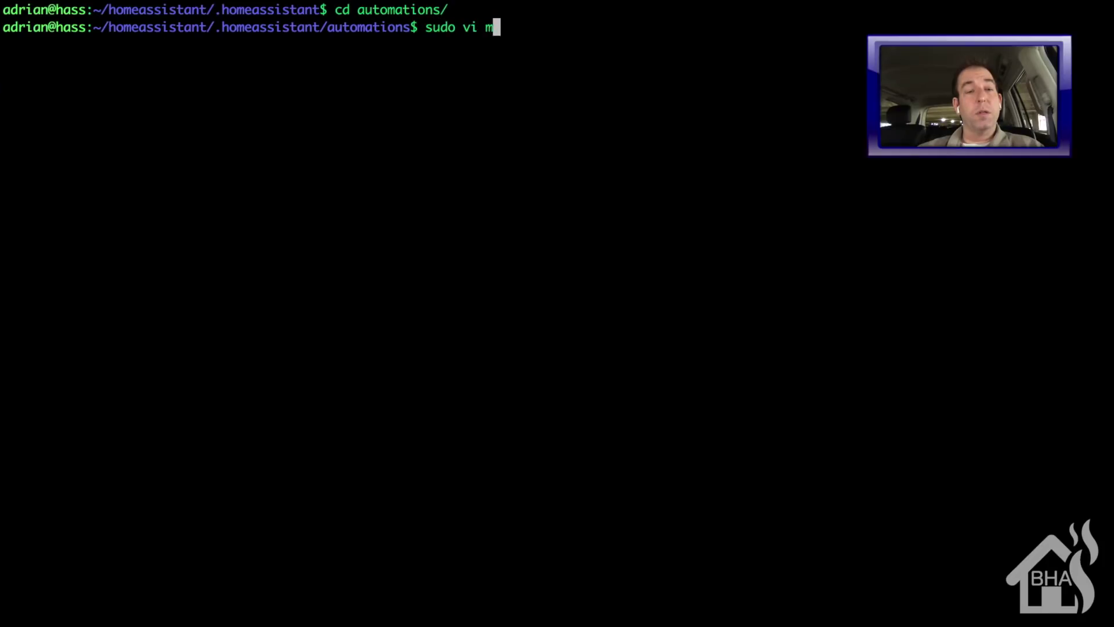
type("ain.")
key("Tab")
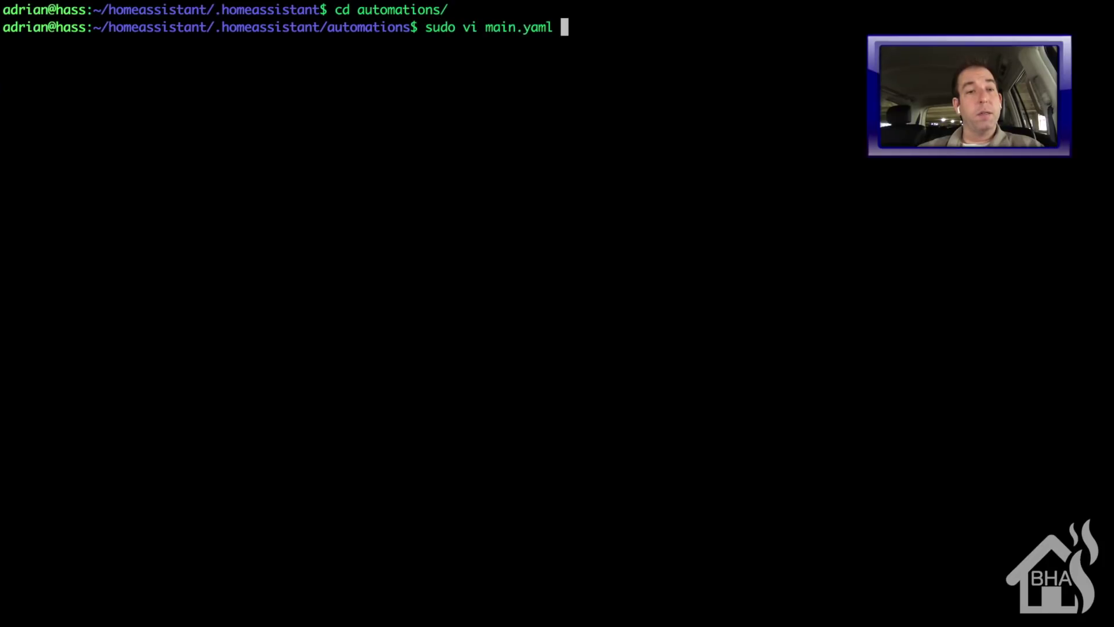
Open main.yaml and add an automation with id and alias hass_theme and initial_state 'on'
key("Return")
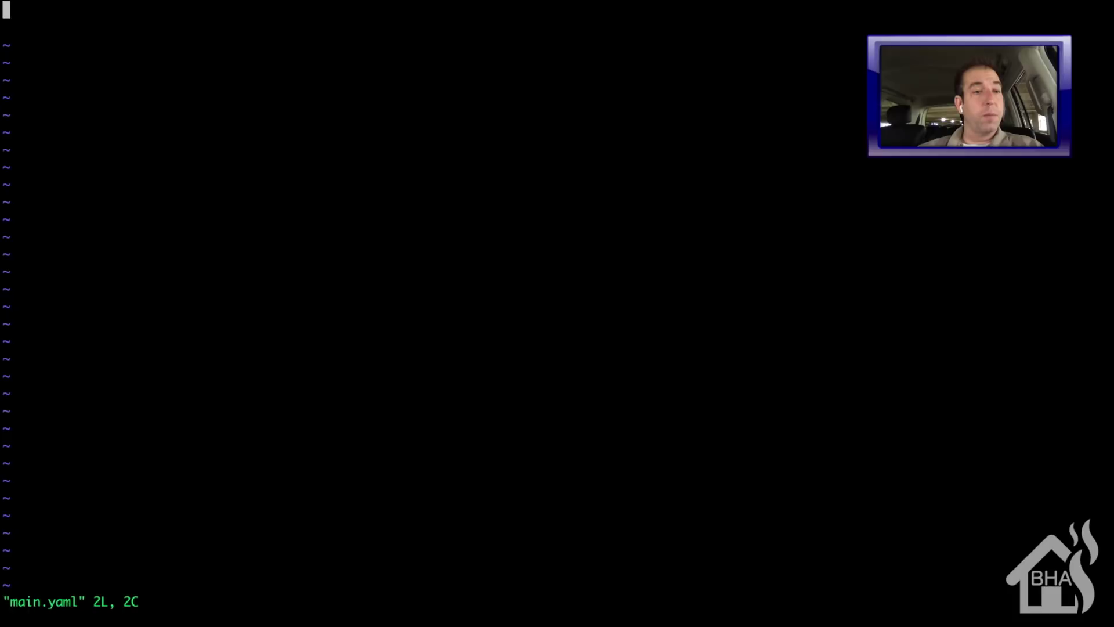
type("i")
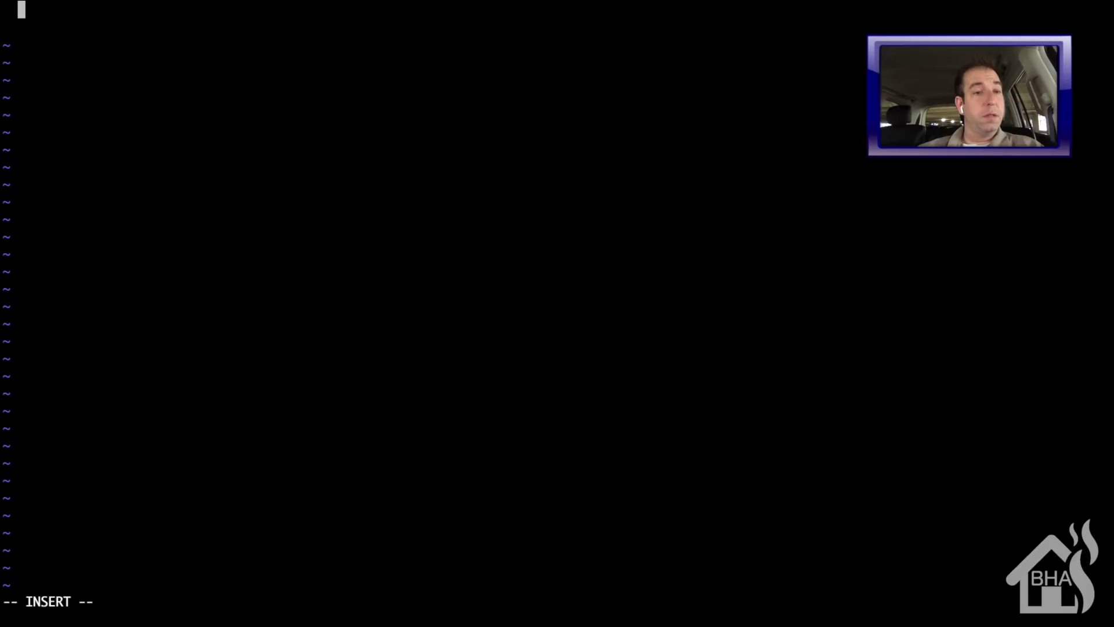
type("  - id:")
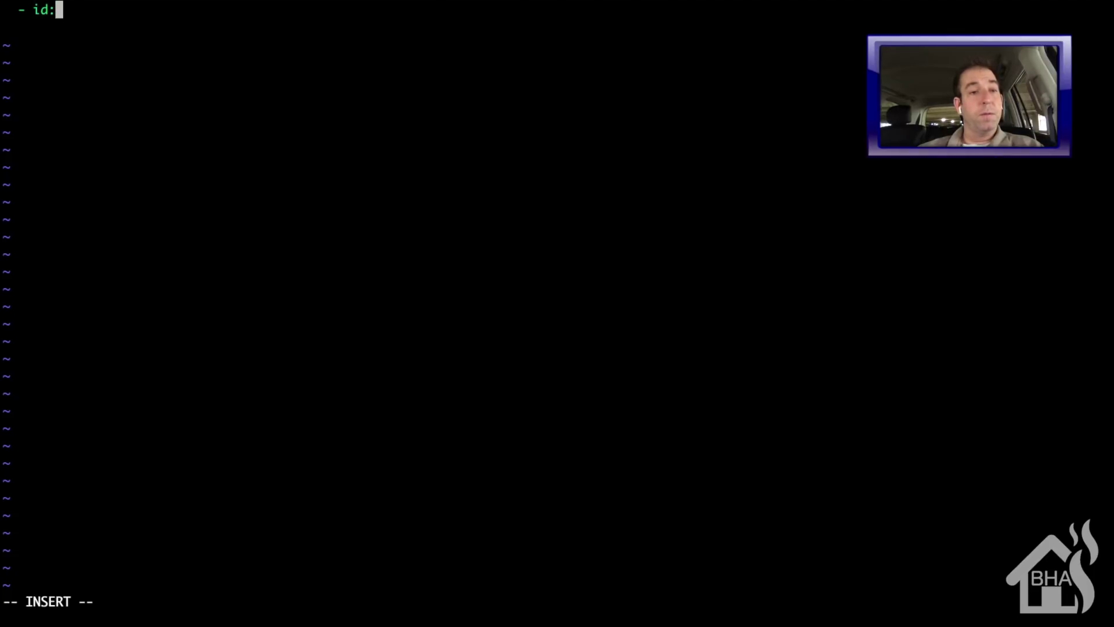
type(" has")
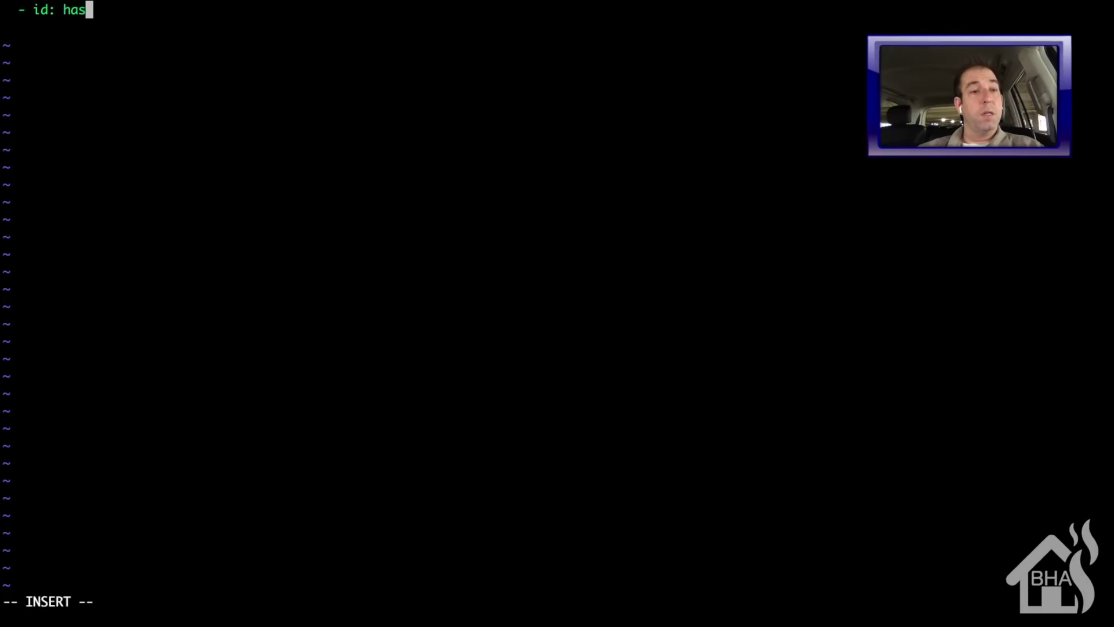
type("s_theme")
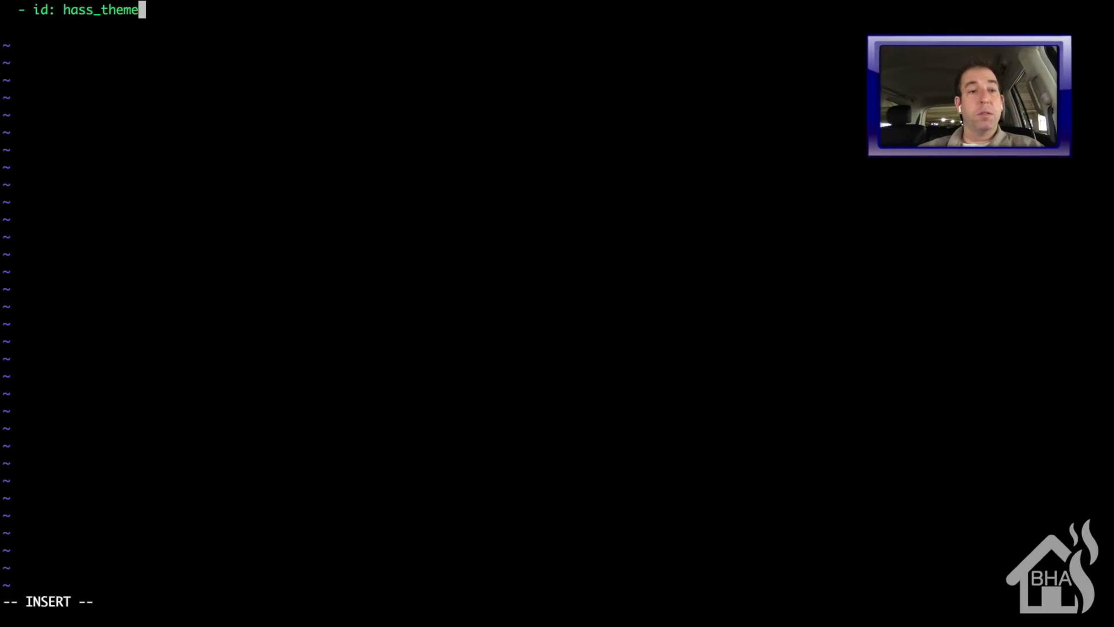
key("Return")
type("alias:")
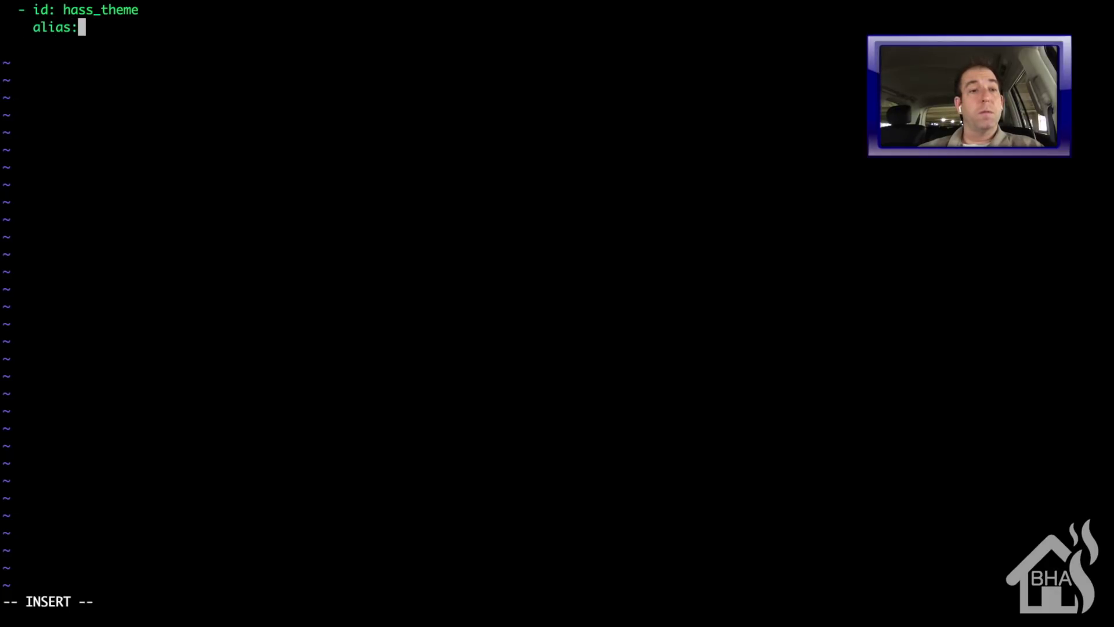
type(" hass")
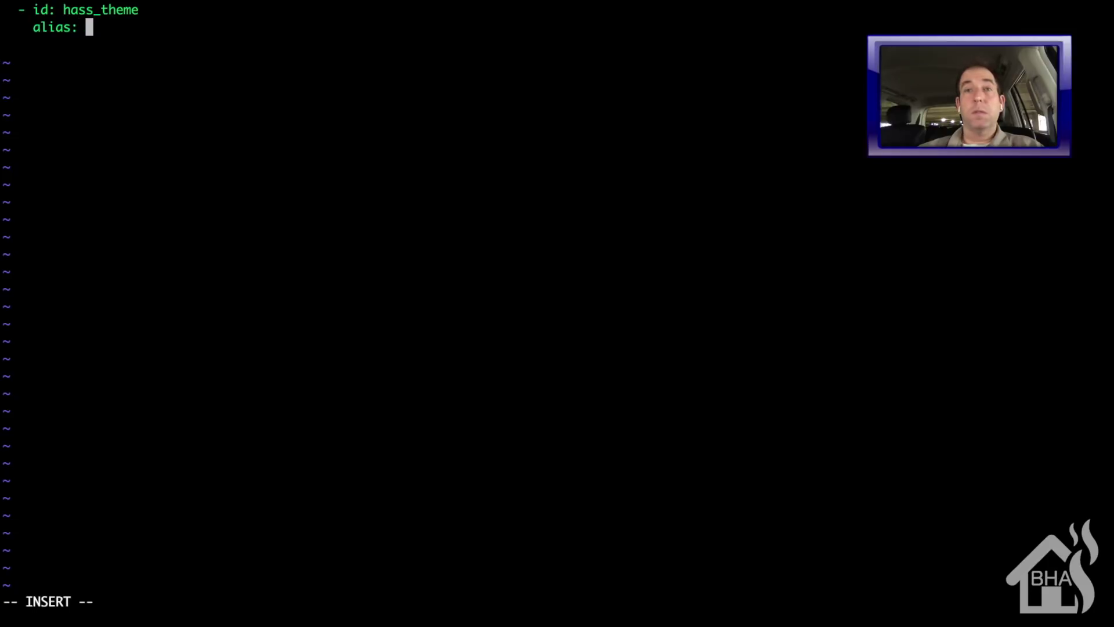
type("_theme")
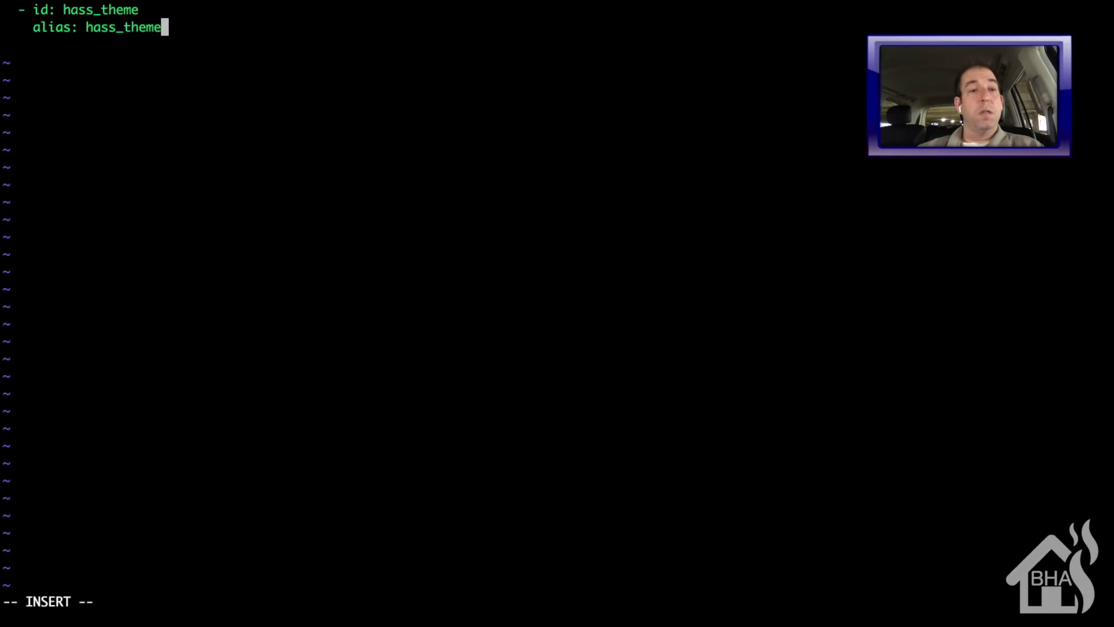
key("Return")
type("initial_s")
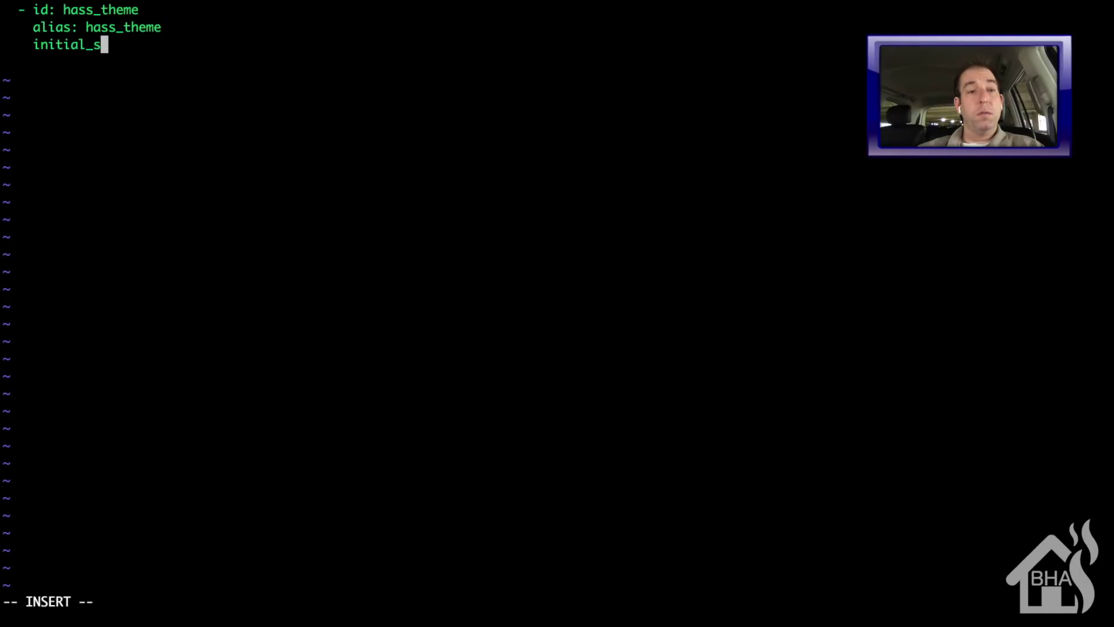
type("tate: 'on'")
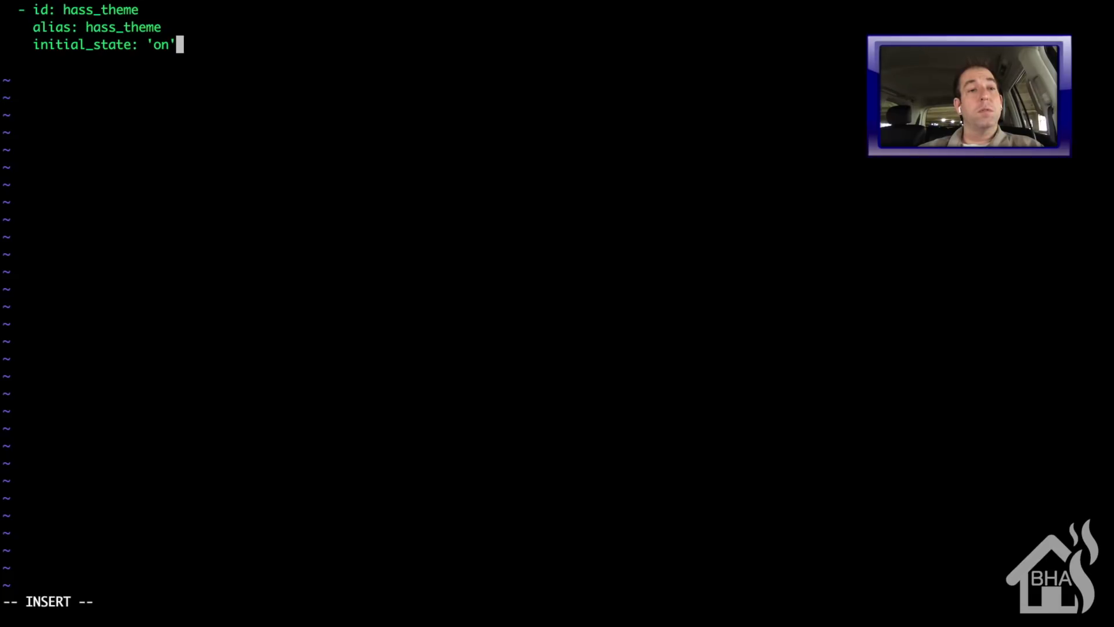
key("Return")
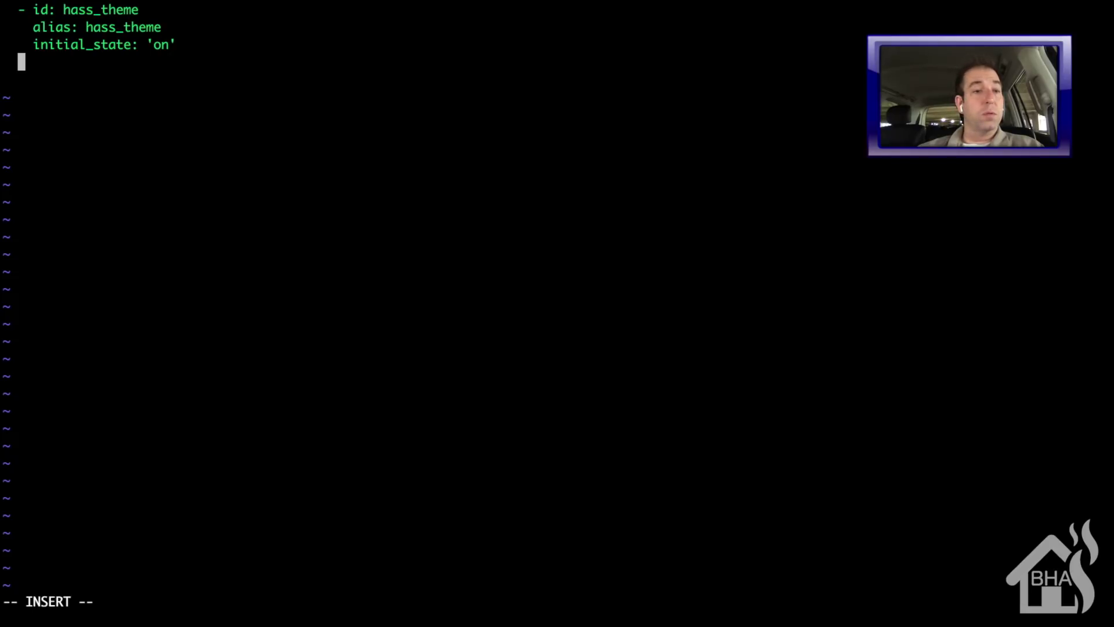
Add a trigger: section with a '- platform: state' entry
type("trigg")
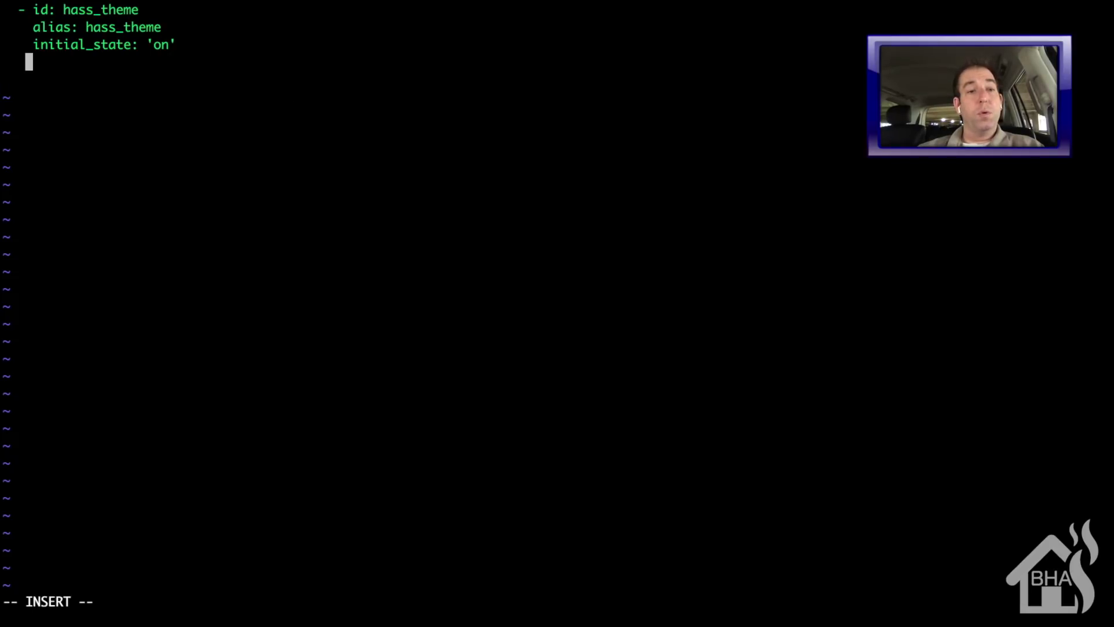
type("er:")
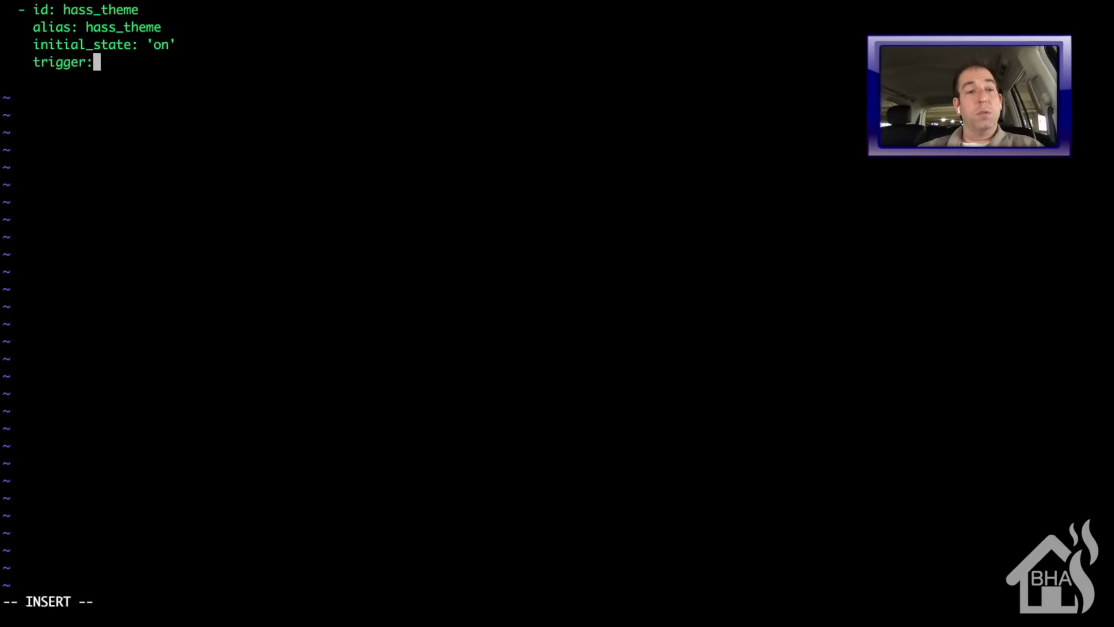
key("Return")
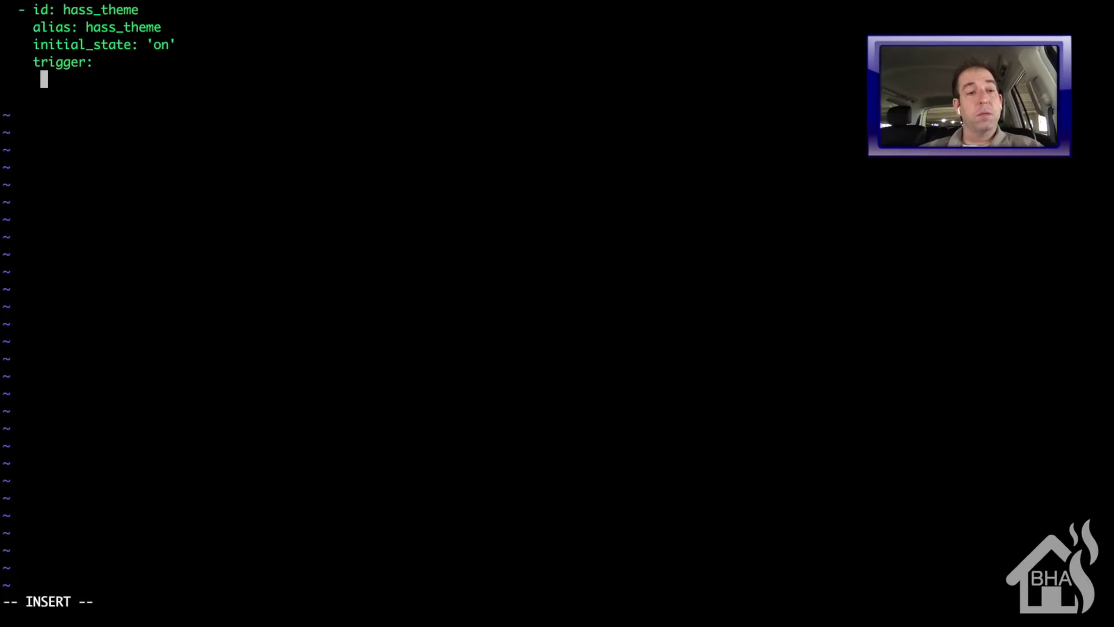
key("BackSpace")
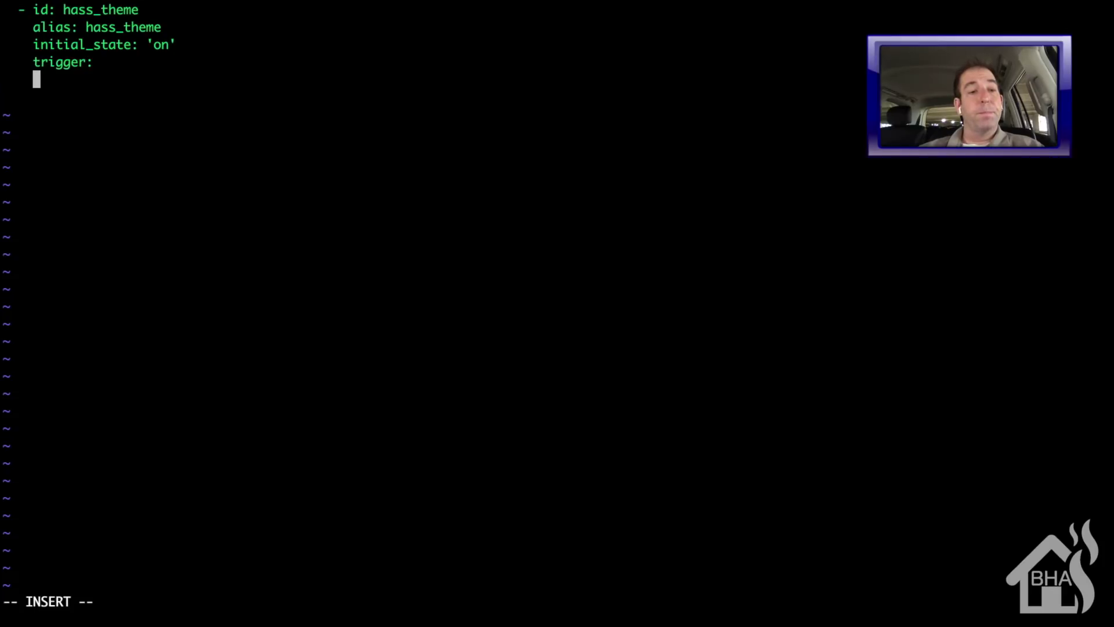
type("- ")
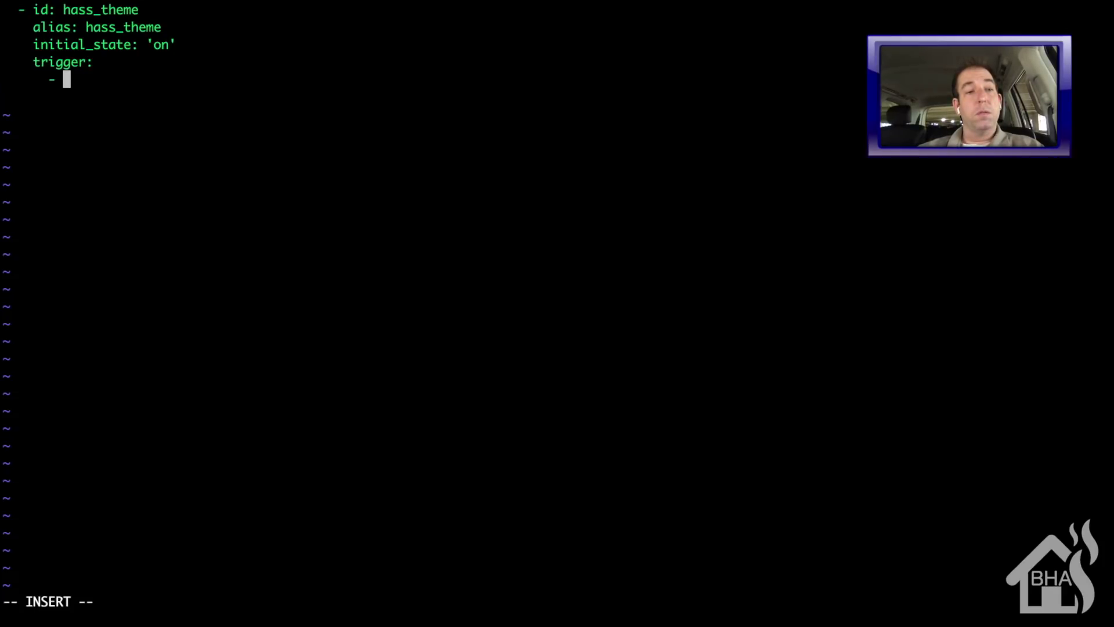
type("platform")
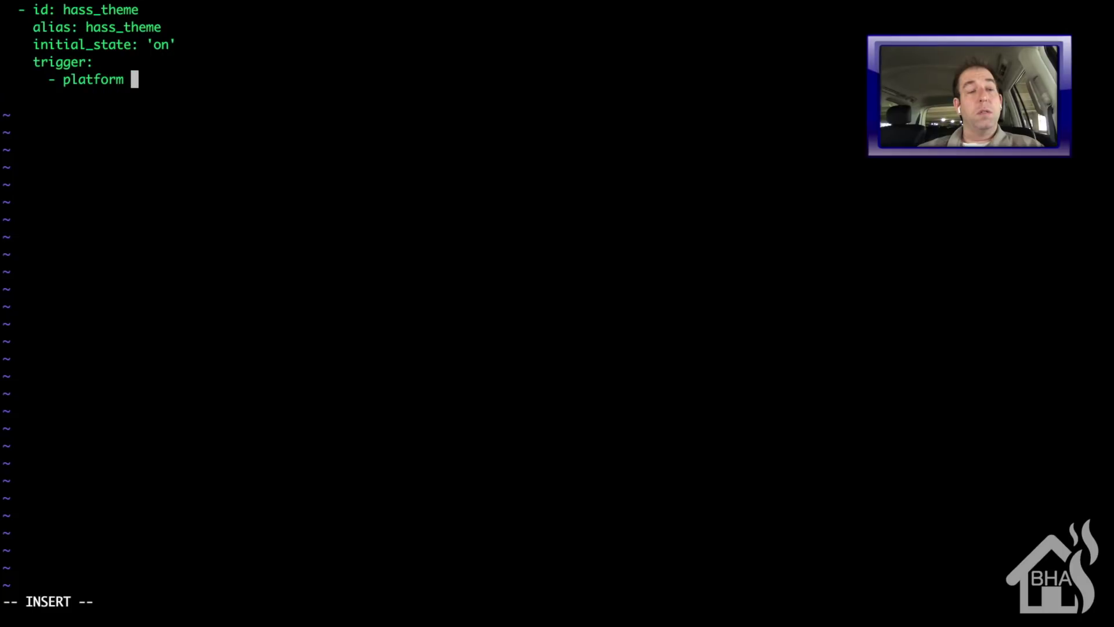
type(": state")
Set the trigger's entity_id to input_select.hass_theme and begin the action line
key("Return")
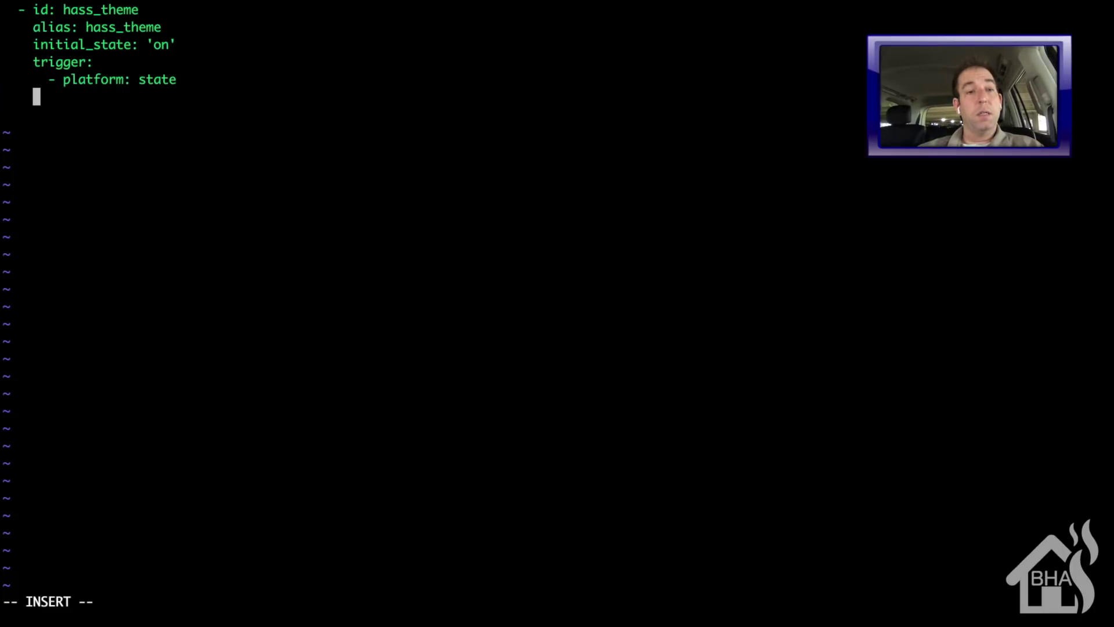
type("entit")
key("BackSpace")
key("BackSpace")
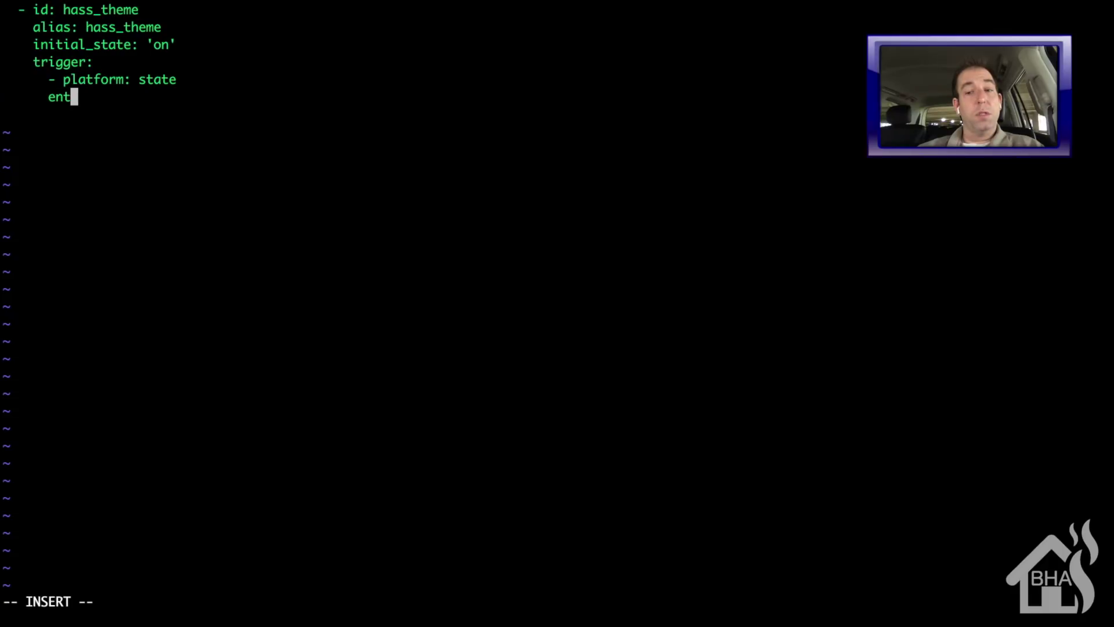
key("BackSpace")
key("BackSpace")
type("entity-i")
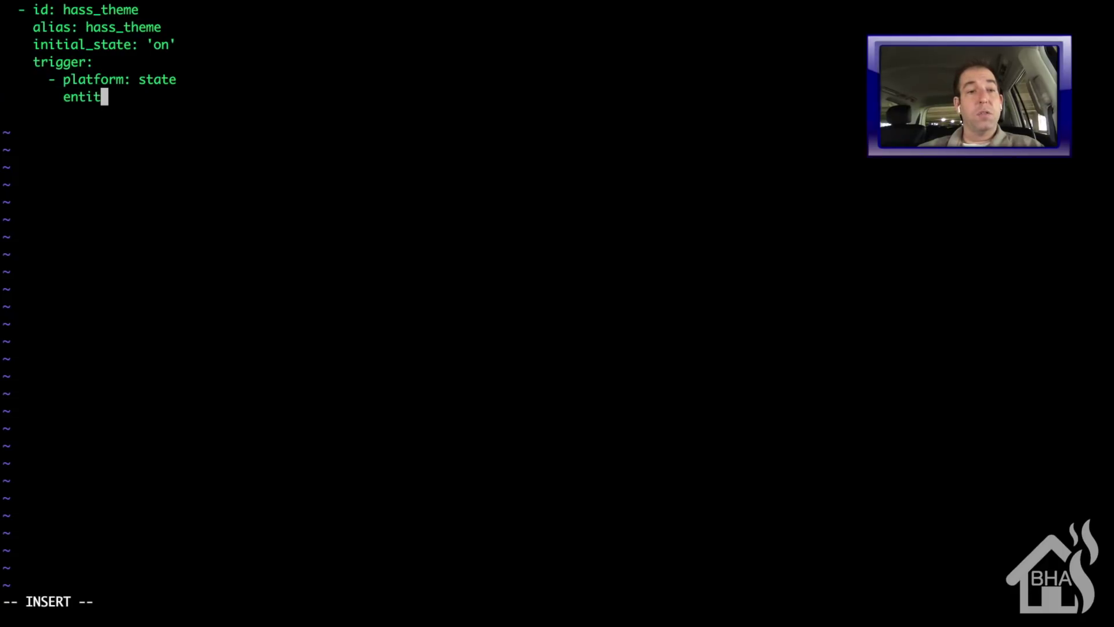
key("BackSpace")
key("BackSpace")
type("_")
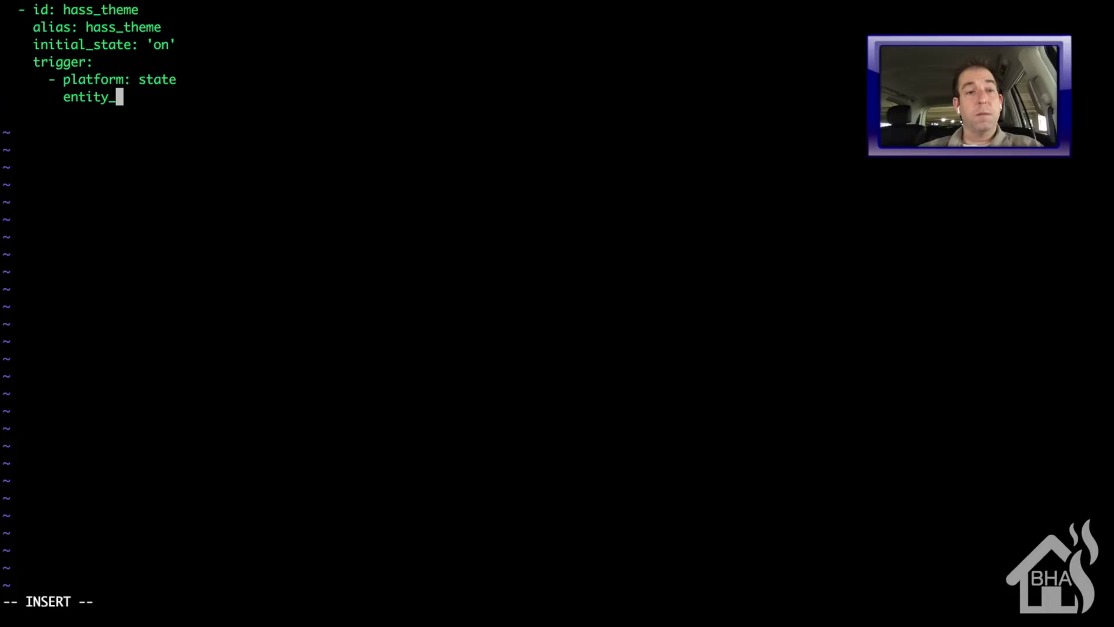
type("id: input")
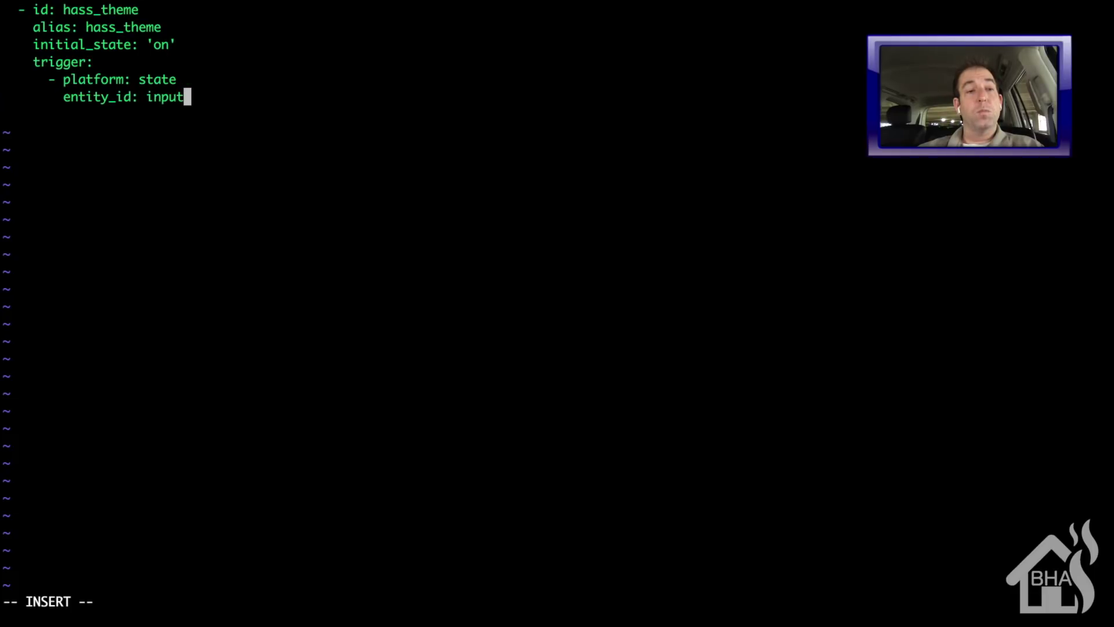
type("_select")
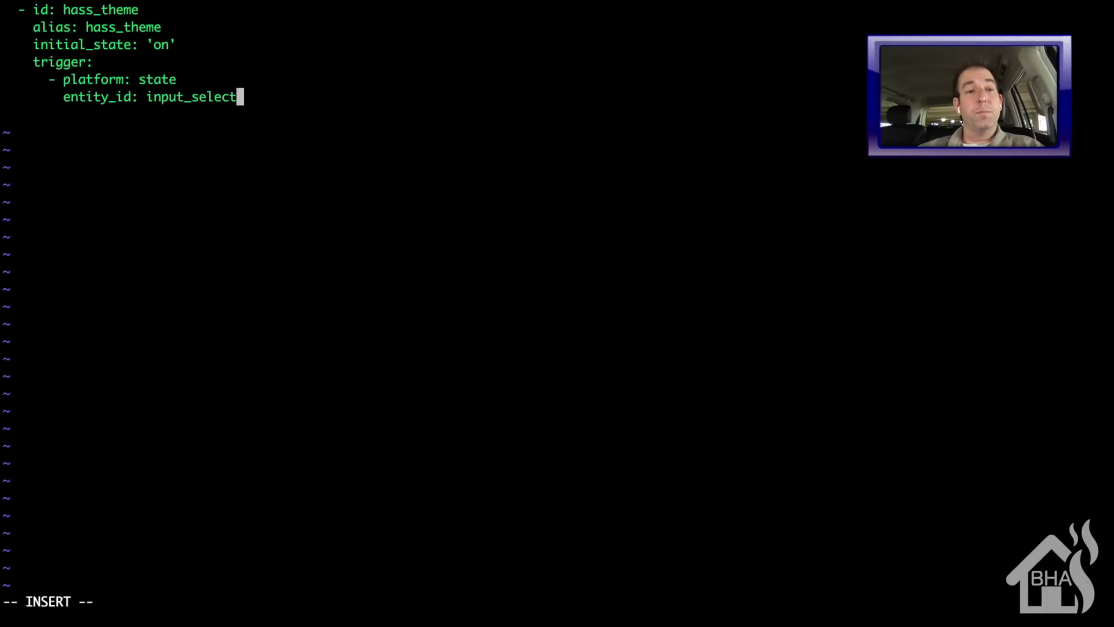
type(".hass_theme")
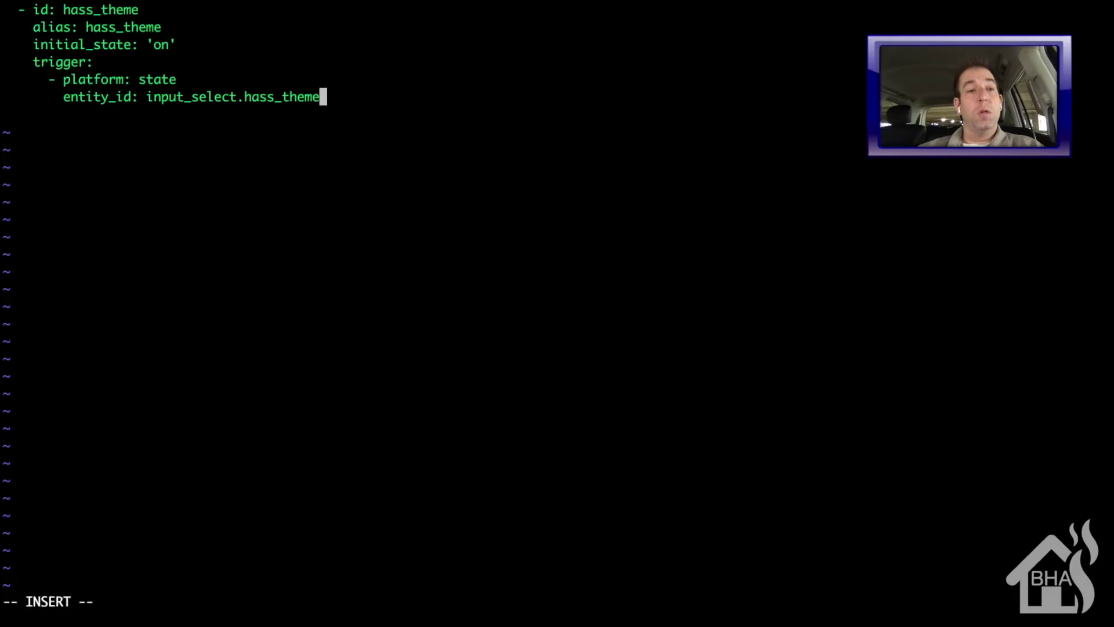
key("Return")
type("a")
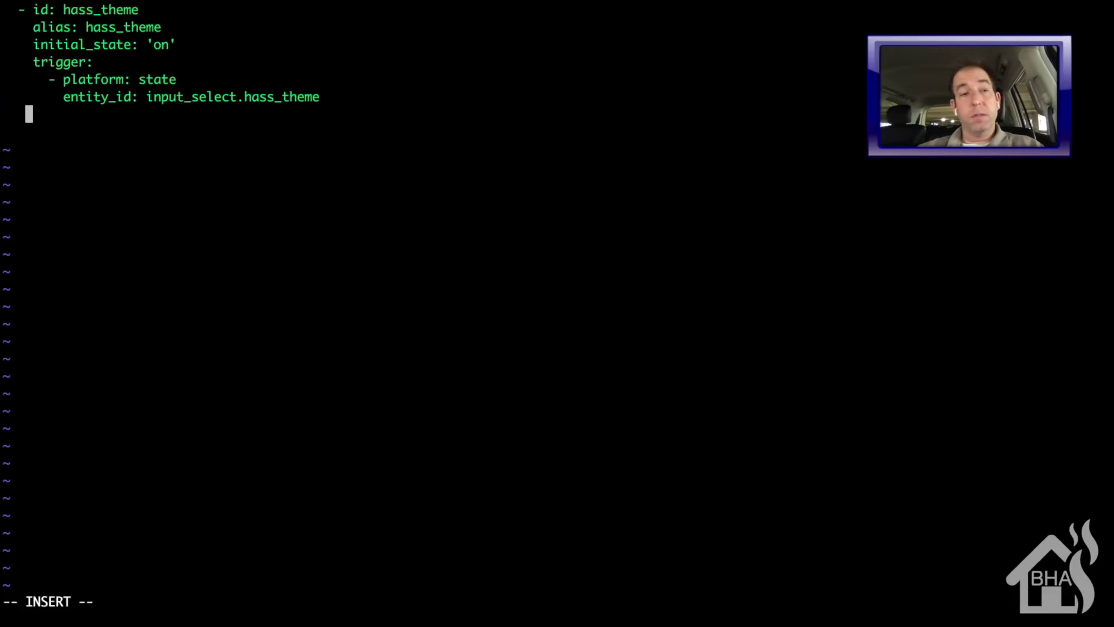
type("ction")
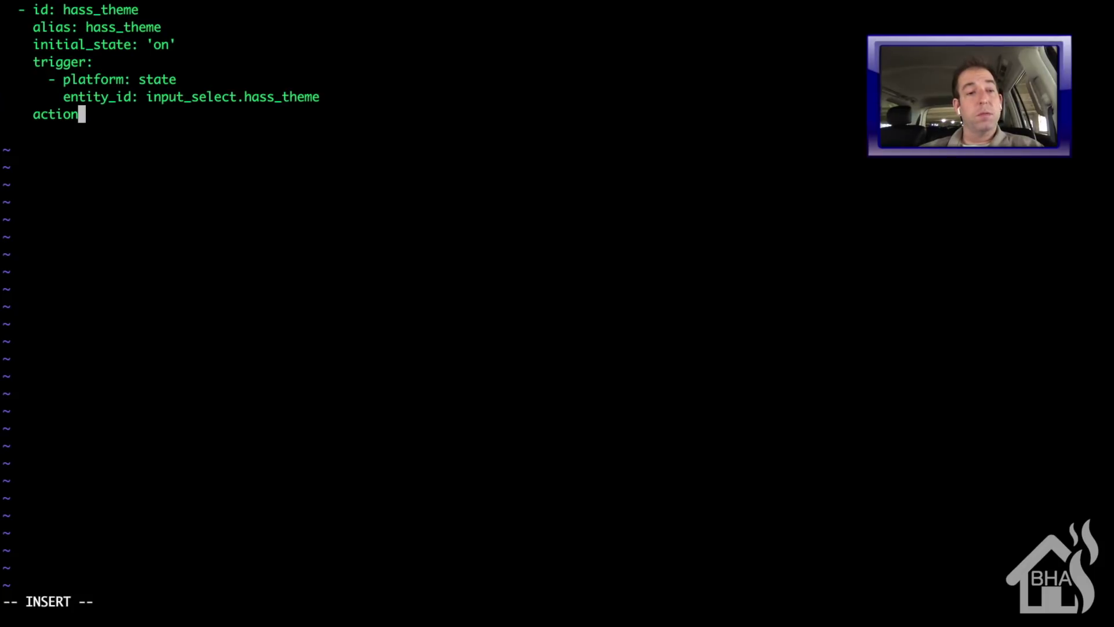
Complete action: with a '- service: frontend.set_theme' entry
type(":")
key("Return")
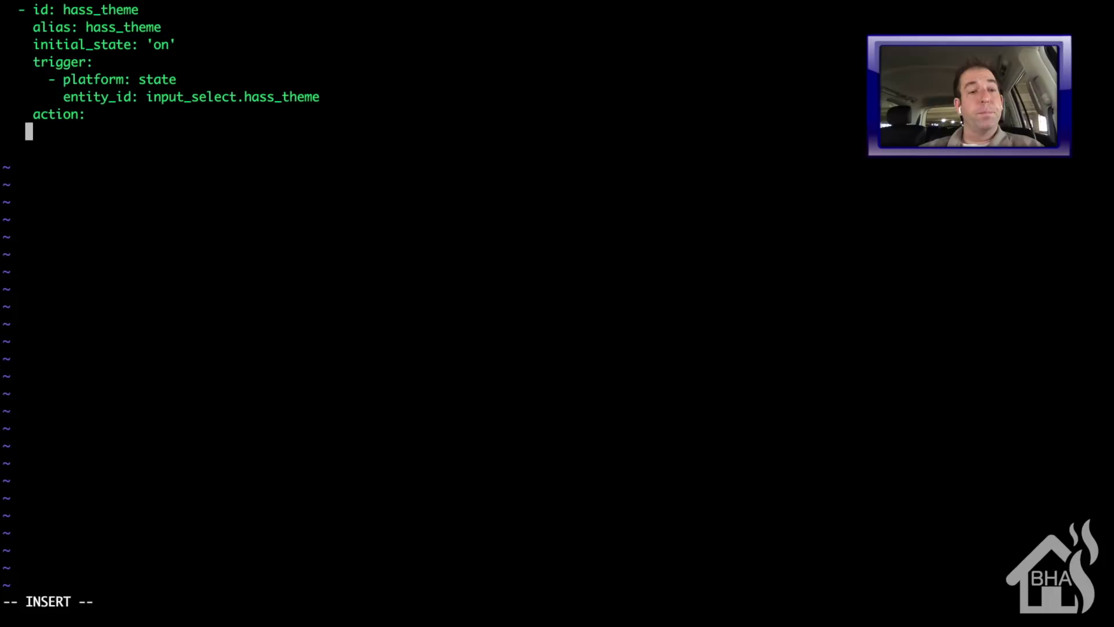
type("- service")
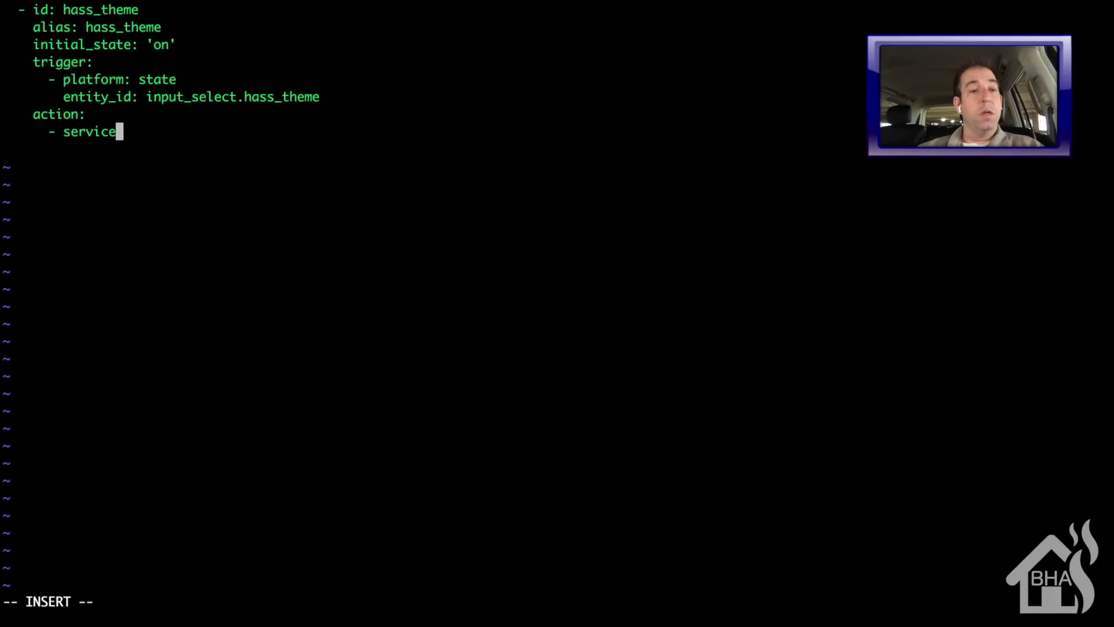
type(": front")
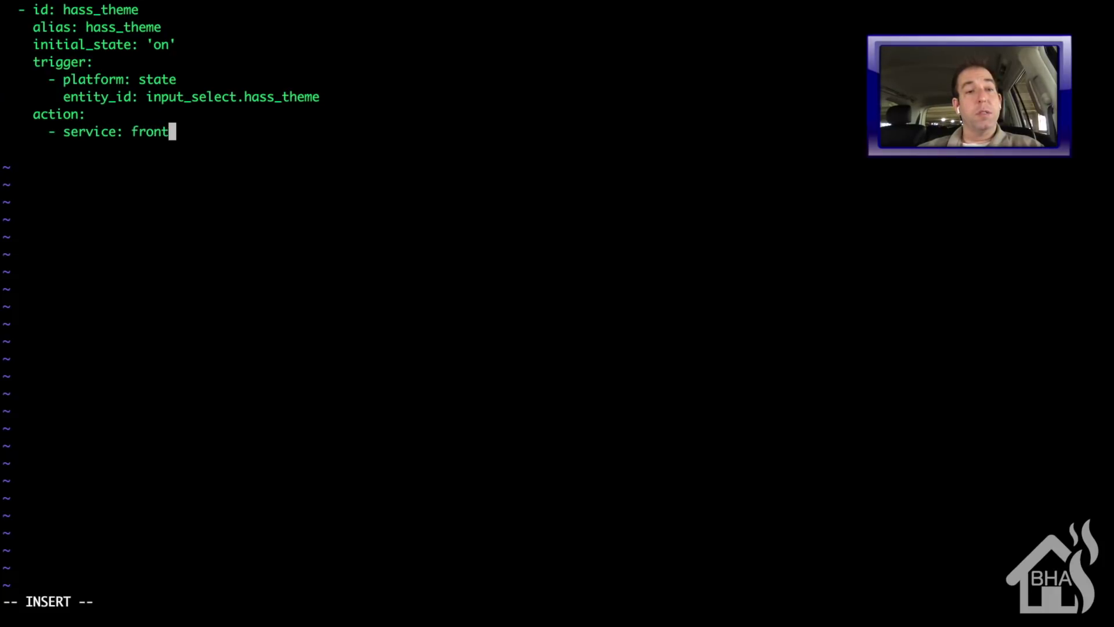
type("end.")
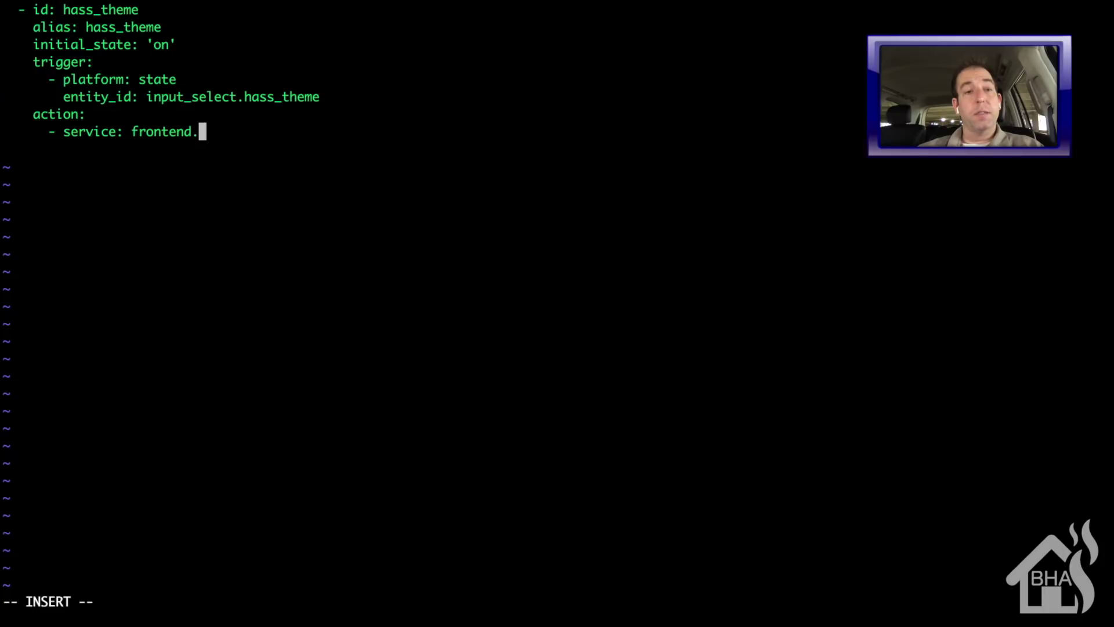
type("set_theme")
key("Return")
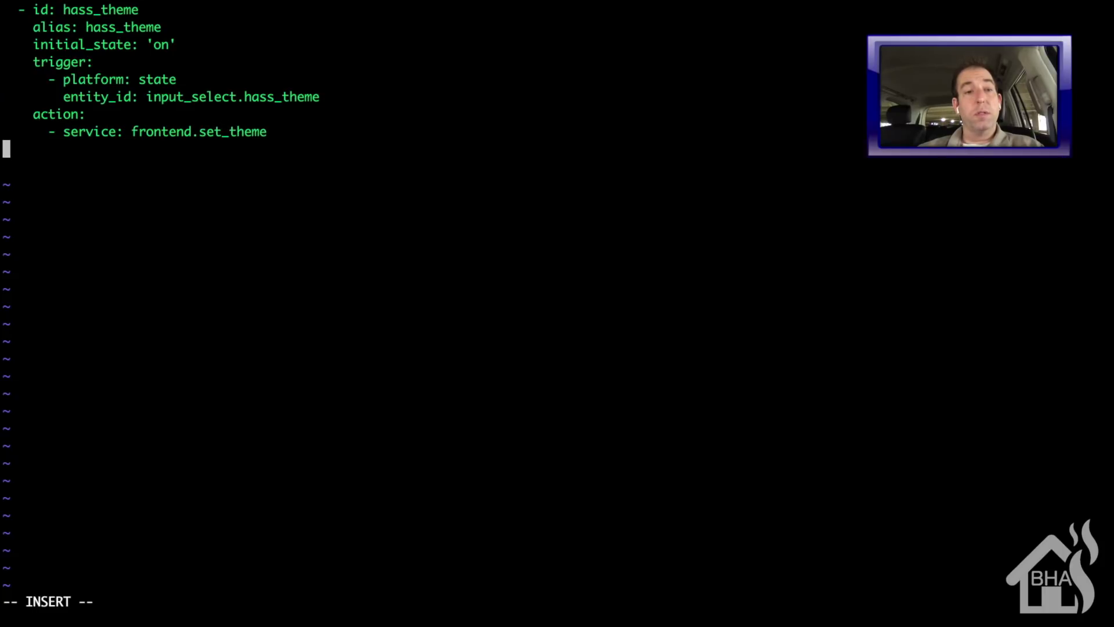
Add data_template with name: "{{ states.input_select.hass_theme.state }}" and leave insert mode
type("data_")
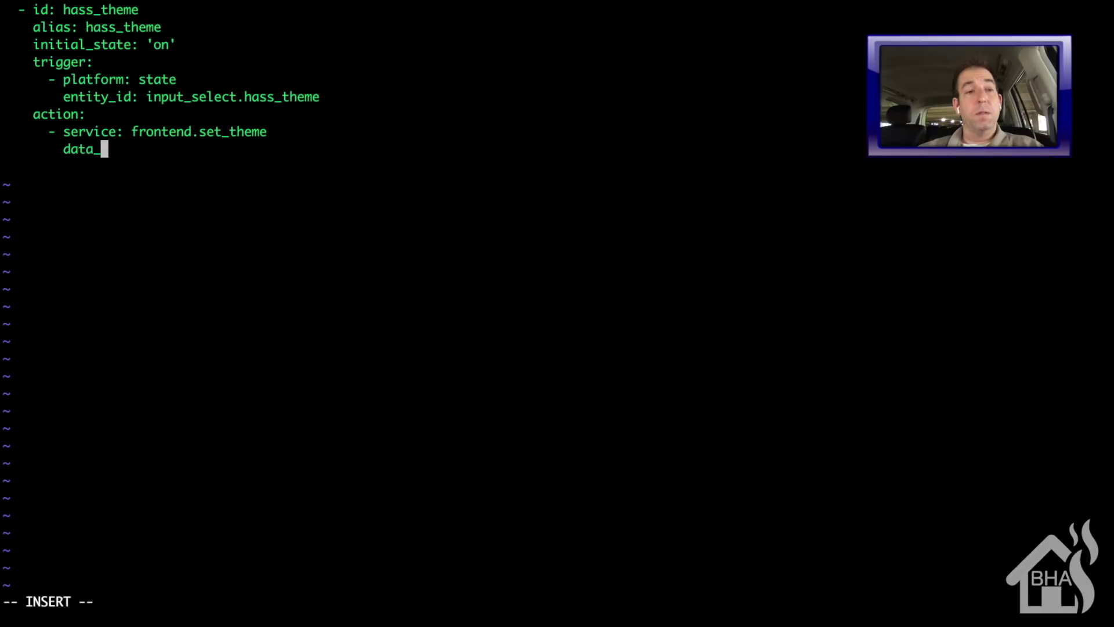
type("template")
key("BackSpace")
key("BackSpace")
type("ate")
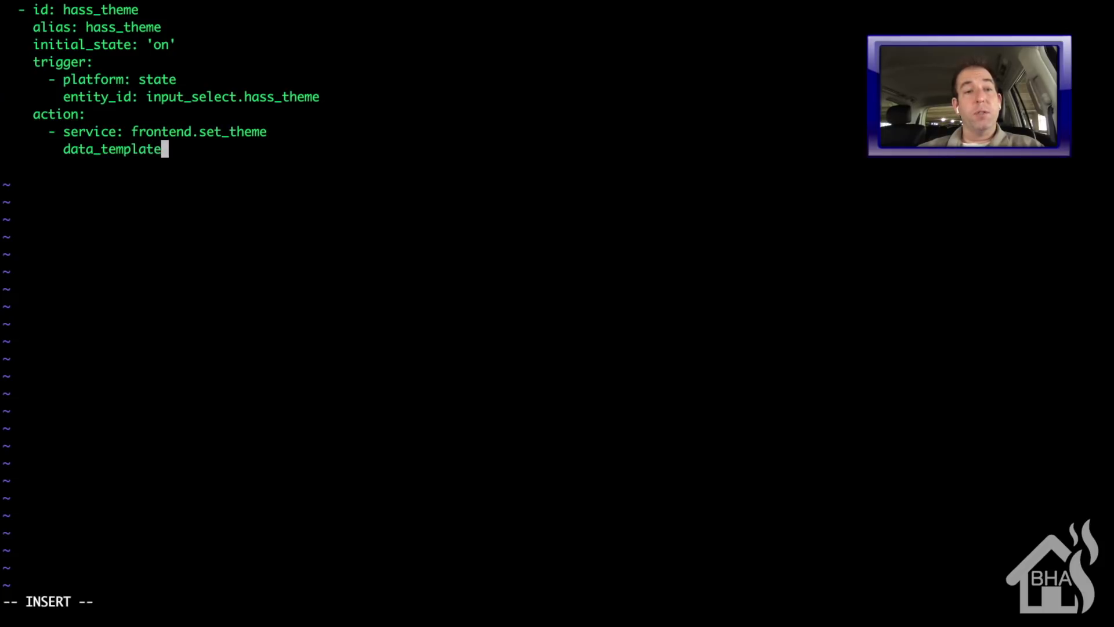
type(":")
key("Return")
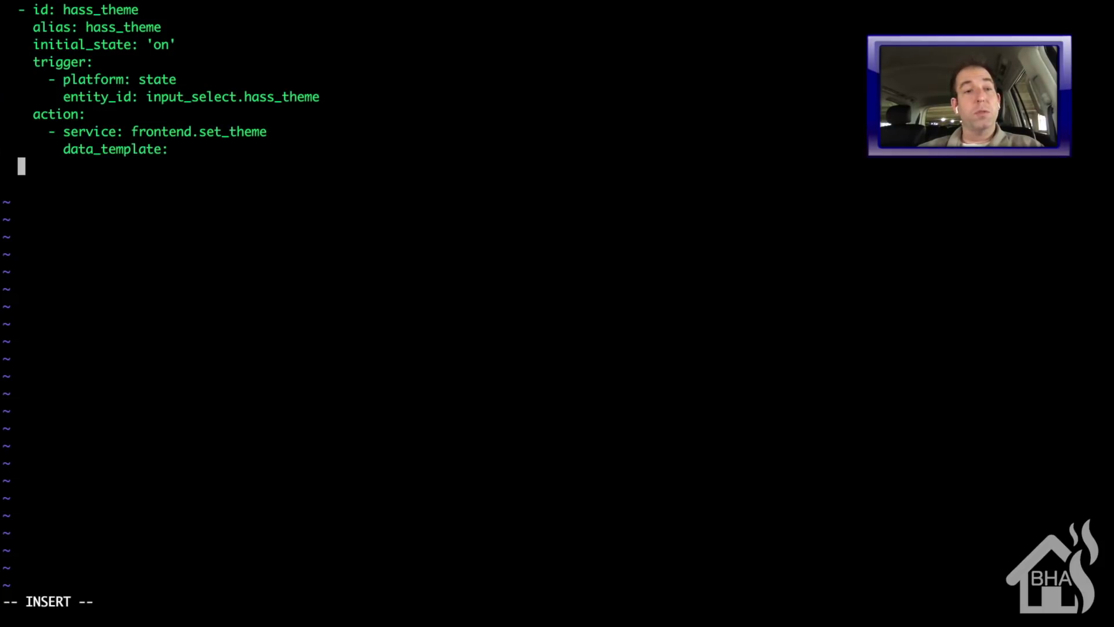
type("name: ")
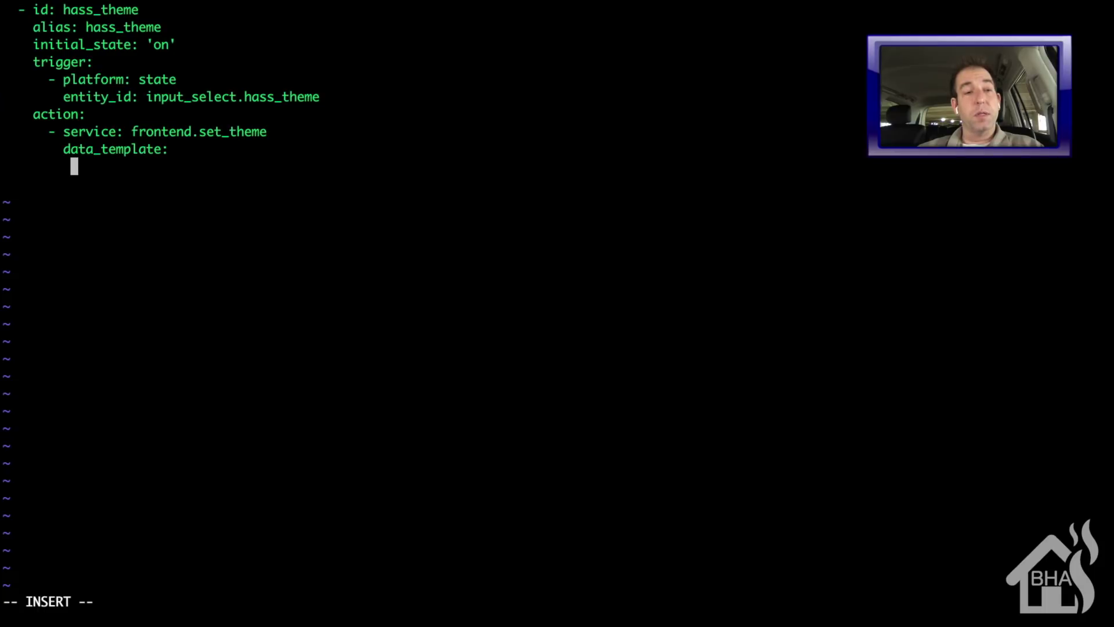
type("\"")
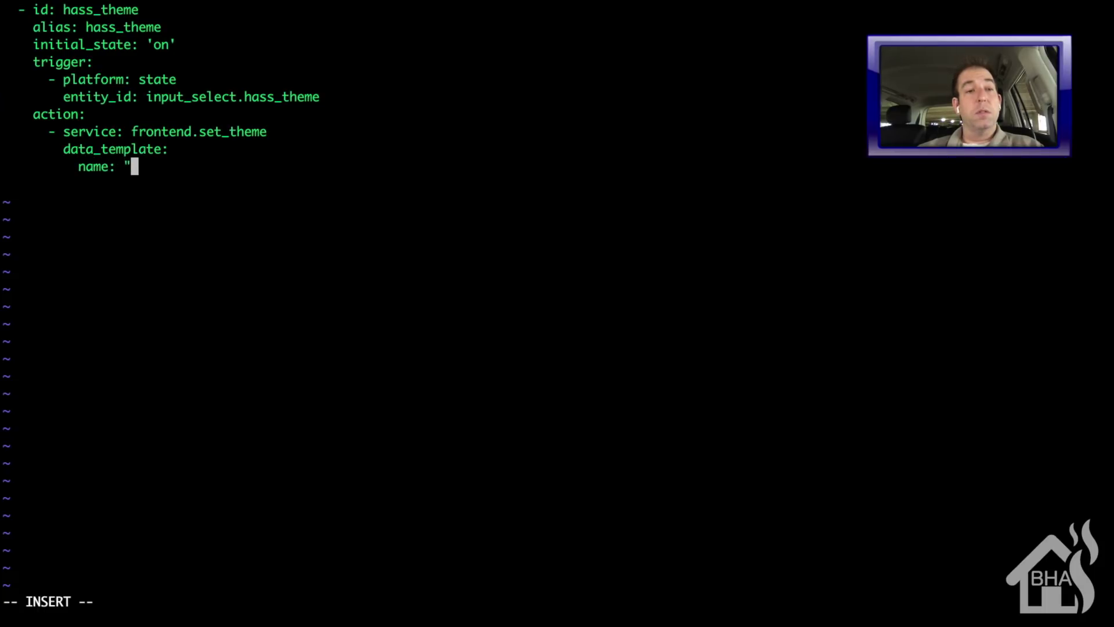
type("{{")
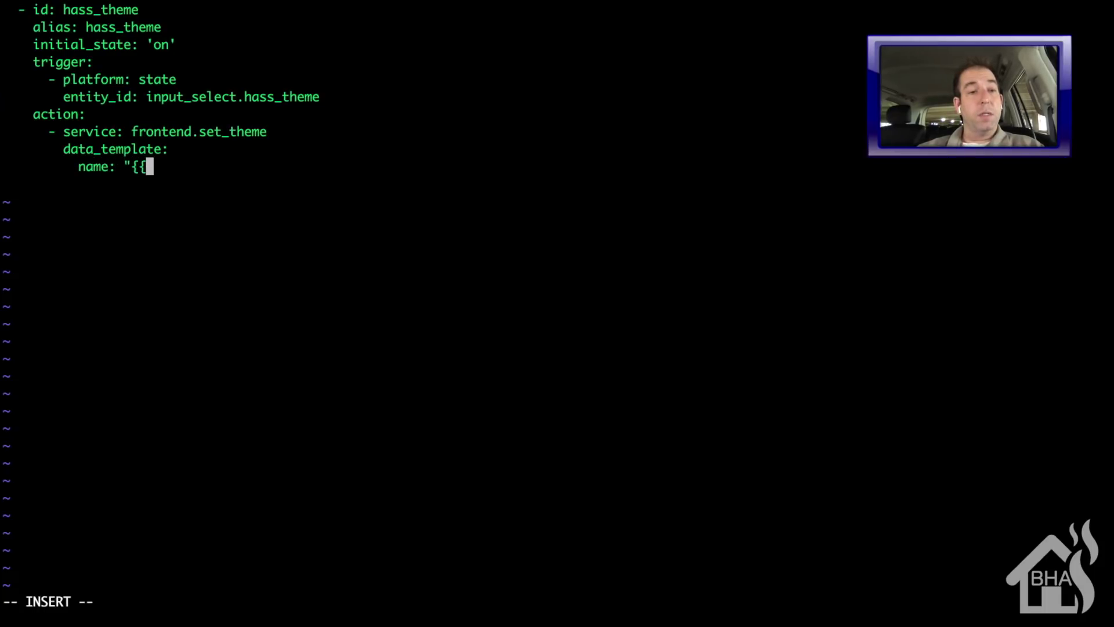
type(" sat")
key("BackSpace")
key("BackSpace")
type("ta")
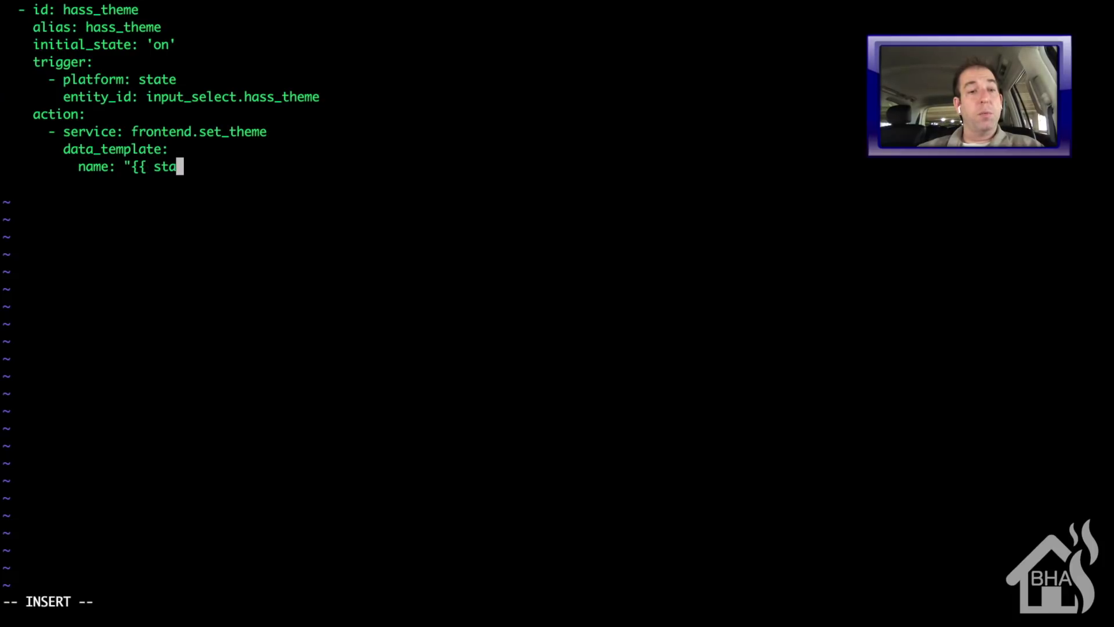
type("tes.")
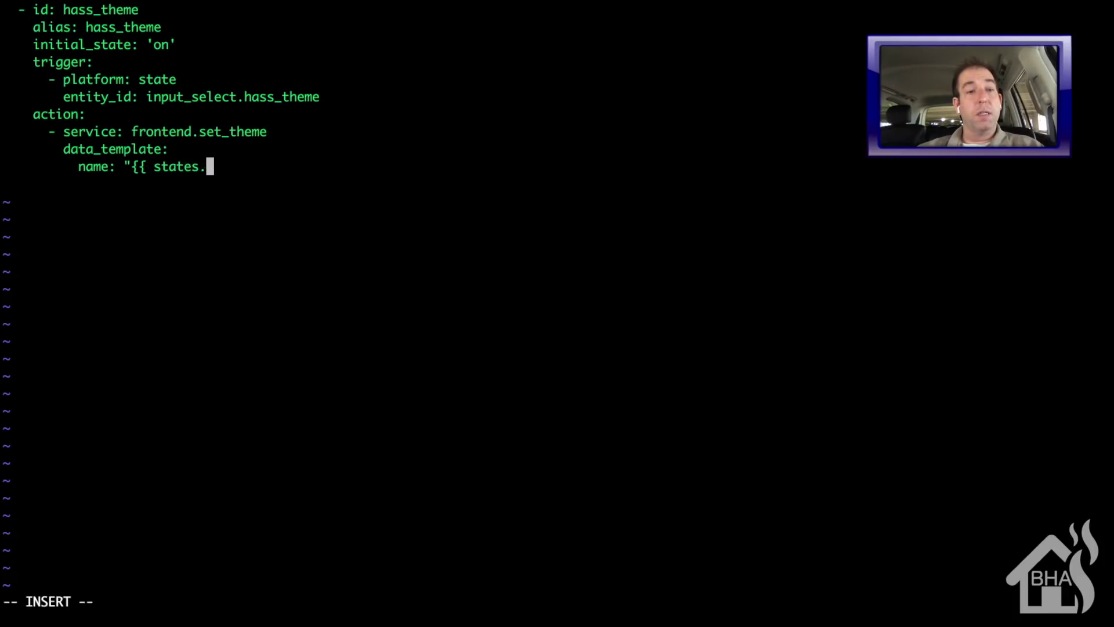
type("input_")
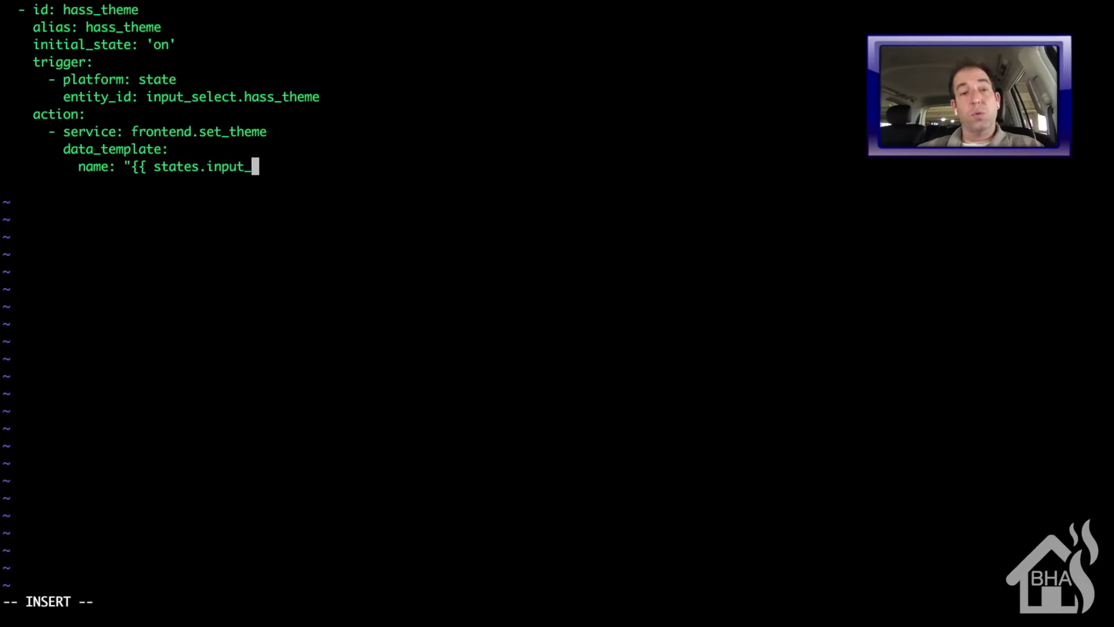
type("select.h")
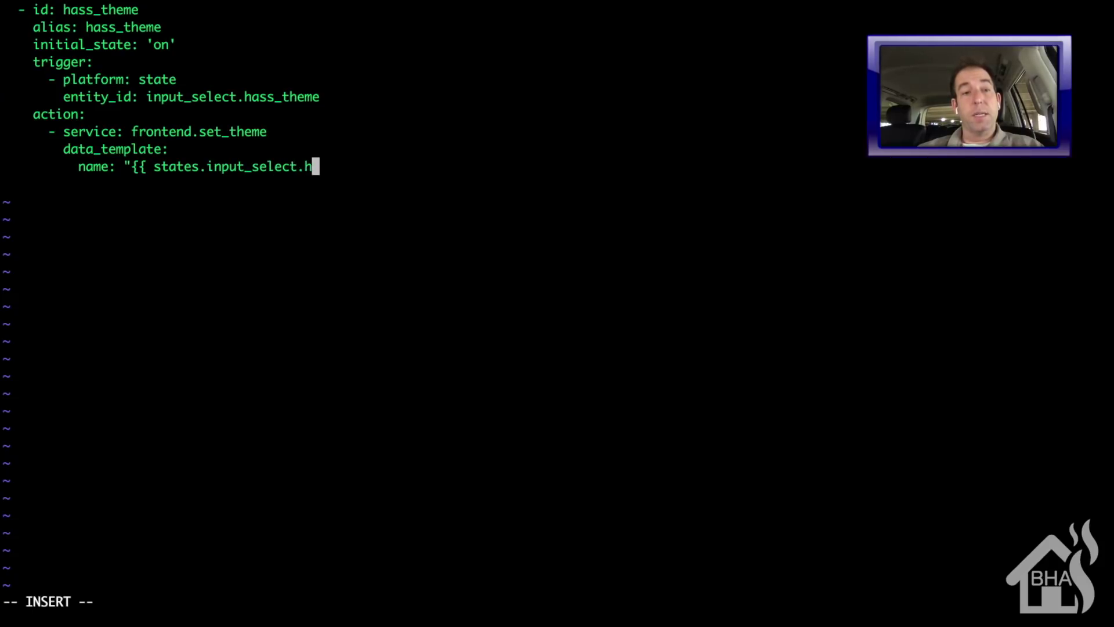
type("ass_theme.state")
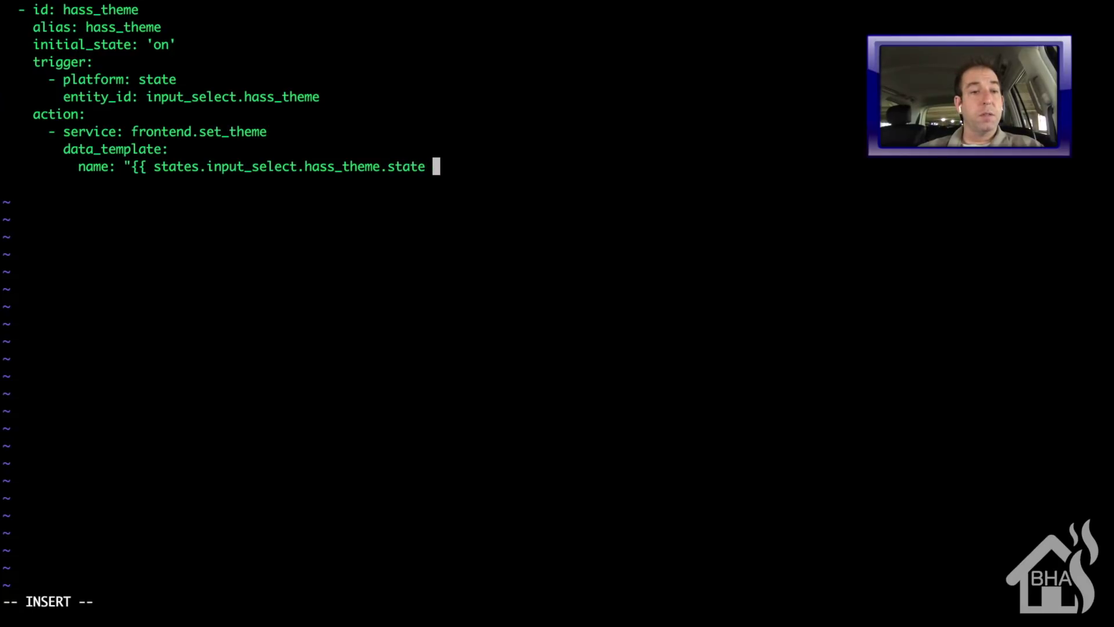
type(" }}\"")
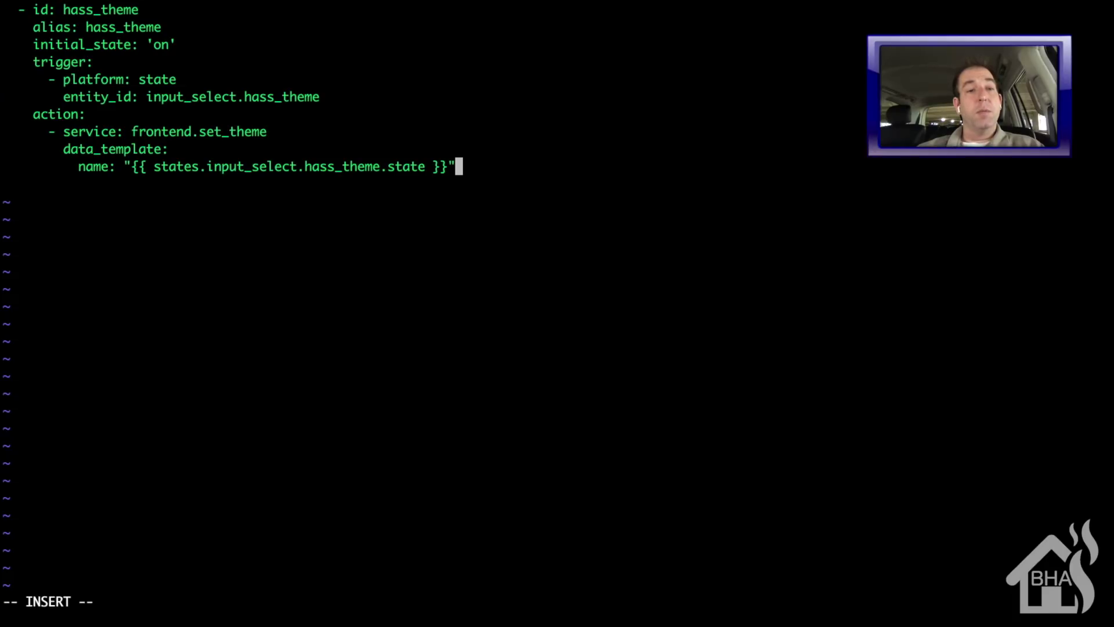
key("Escape")
Save and quit vi with :wq, then restart the home-assistant@<user> service via sudo systemctl
type(":wq!")
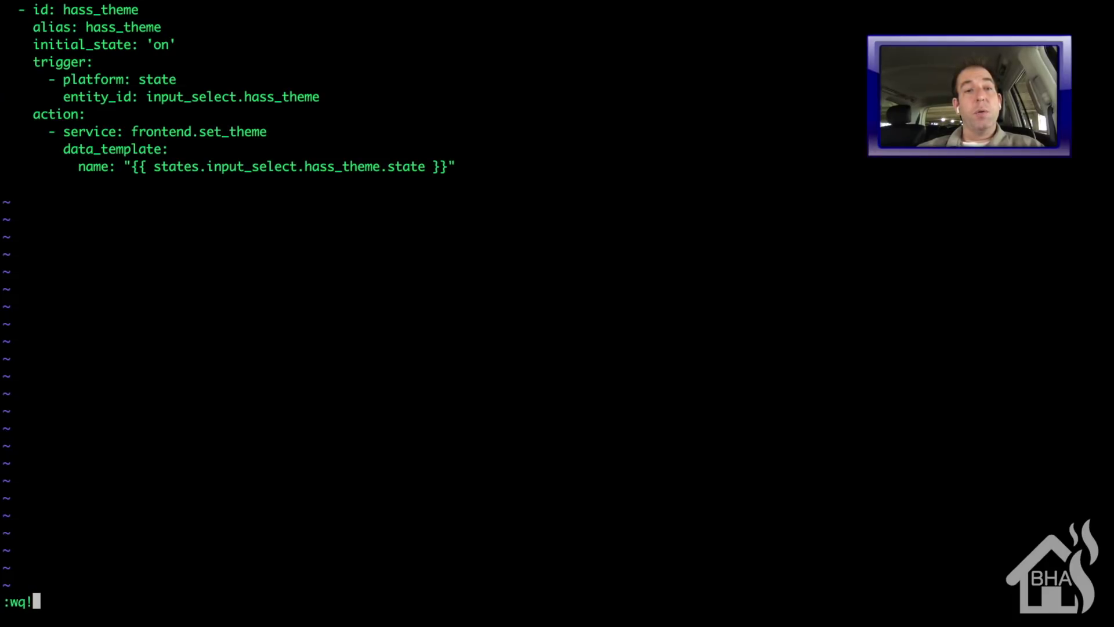
key("Return")
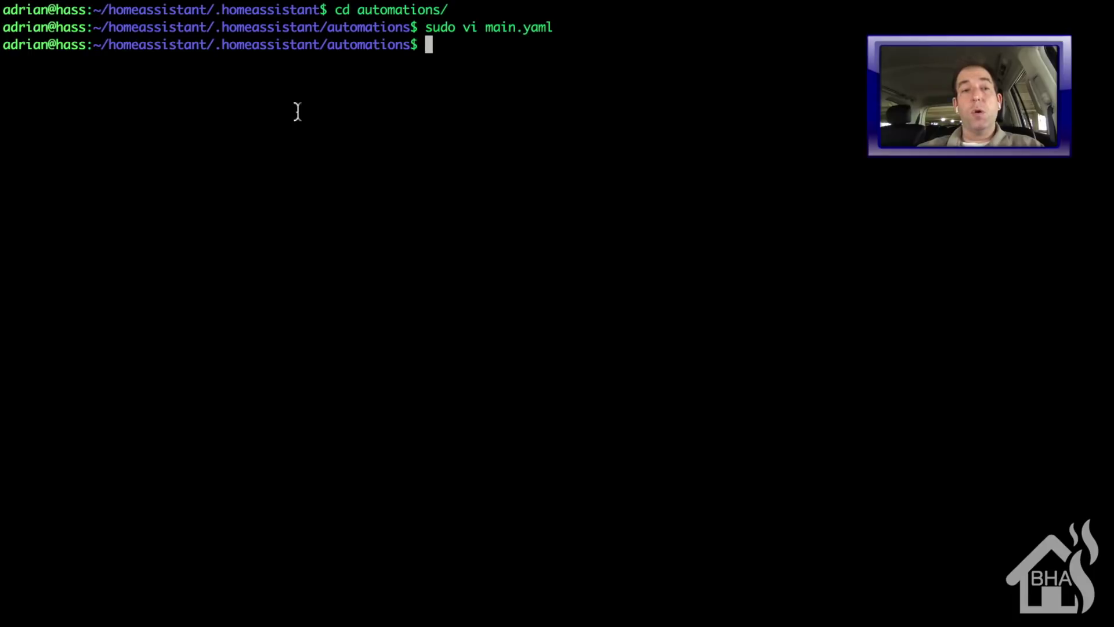
type("sudo ")
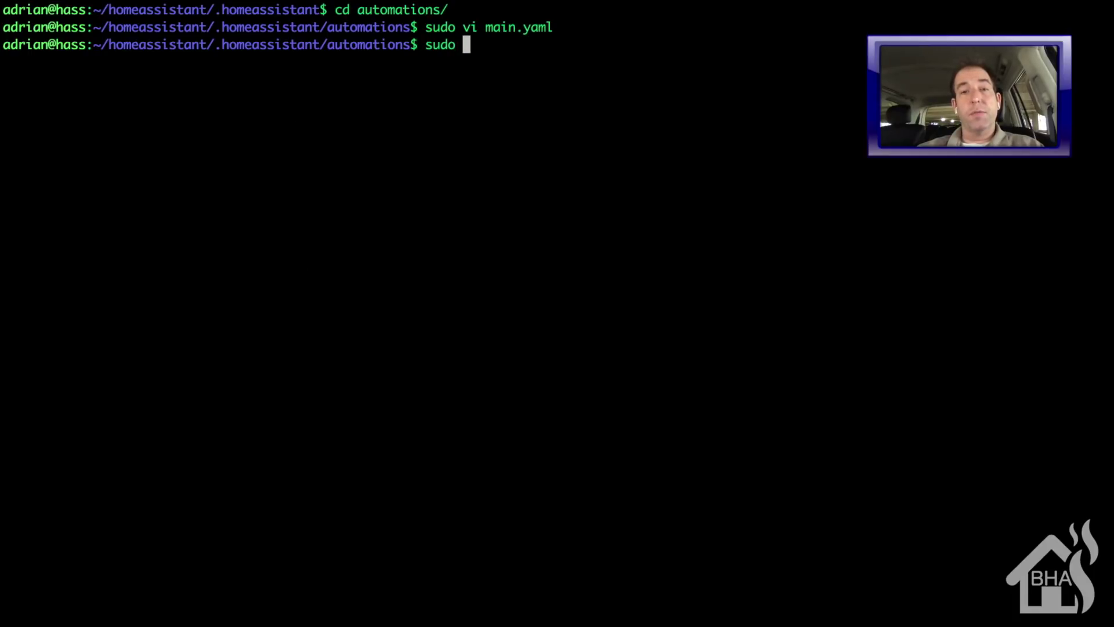
type("systemctl restar")
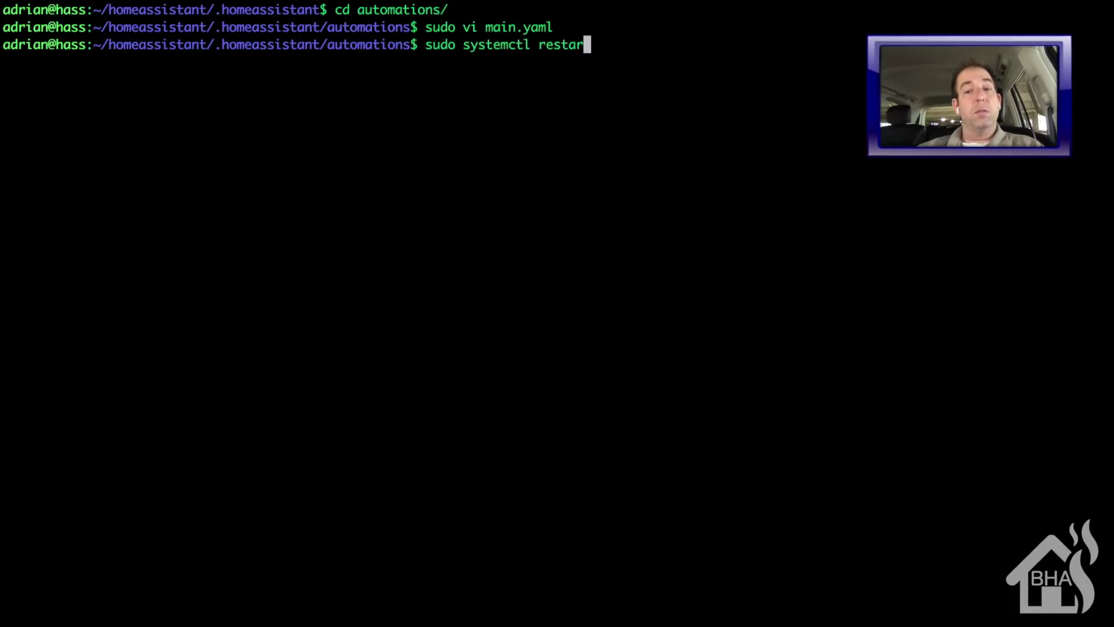
type("t home-as")
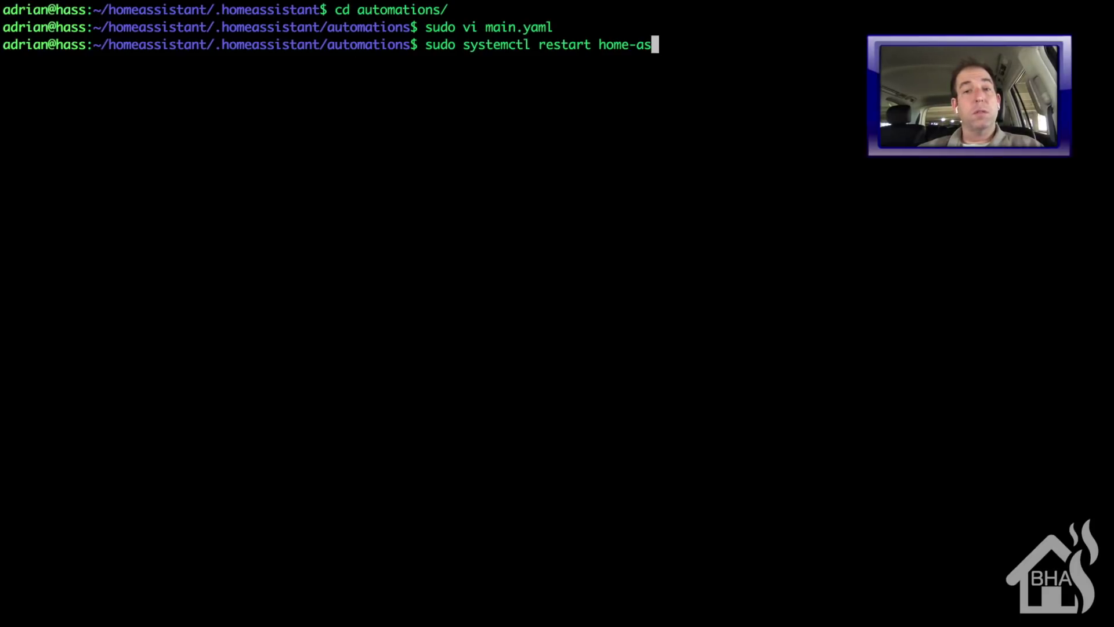
type("sistant@adrian.servi")
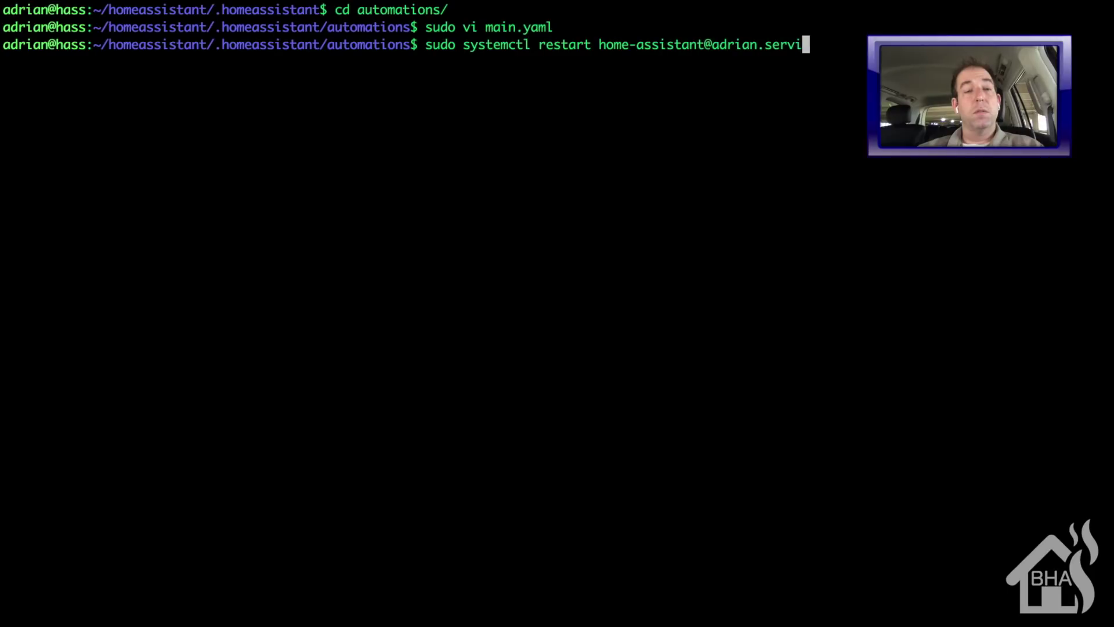
key("BackSpace")
type("ice")
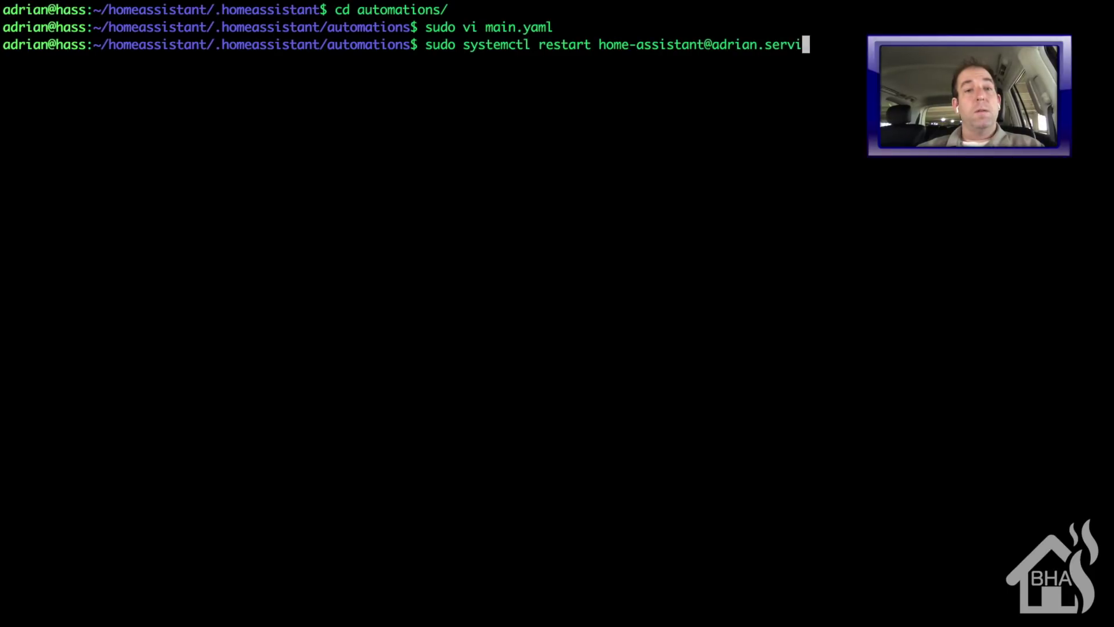
key("Return")
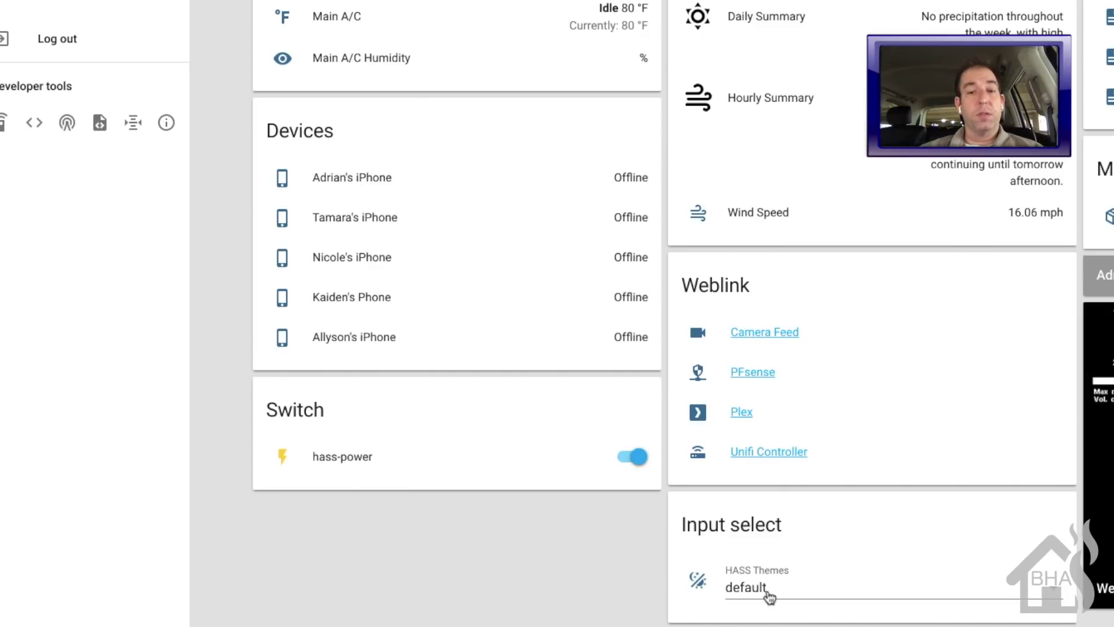
Switch the HASS Themes selector to solarized, then midnight, then dark_red
left_click(769, 596)
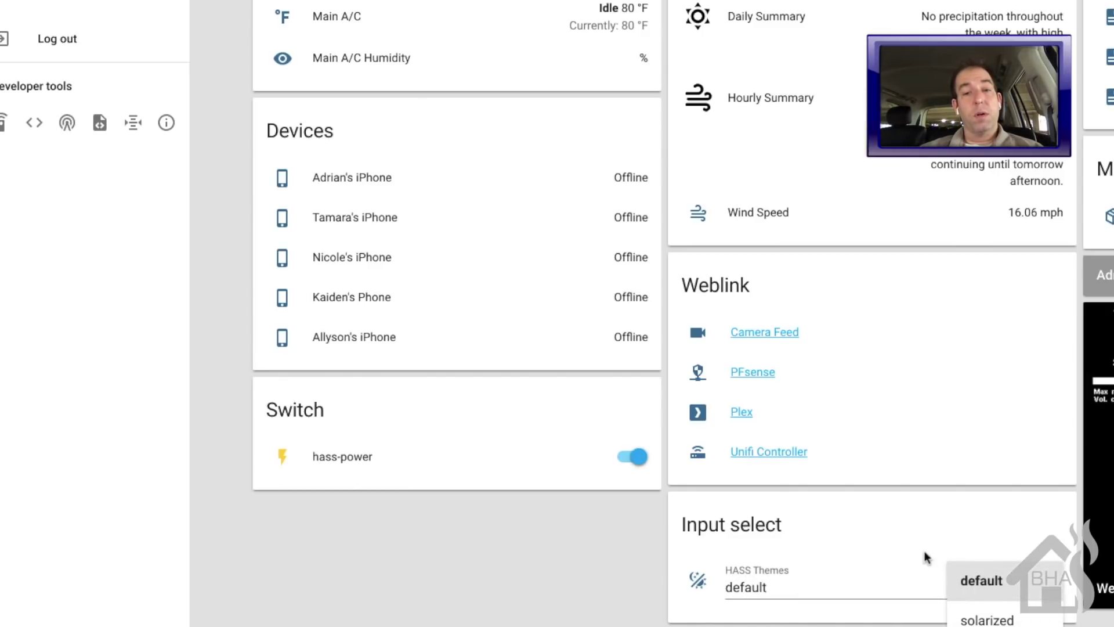
scroll(1001, 598, "down", 1)
scroll(1001, 591, "up", 1)
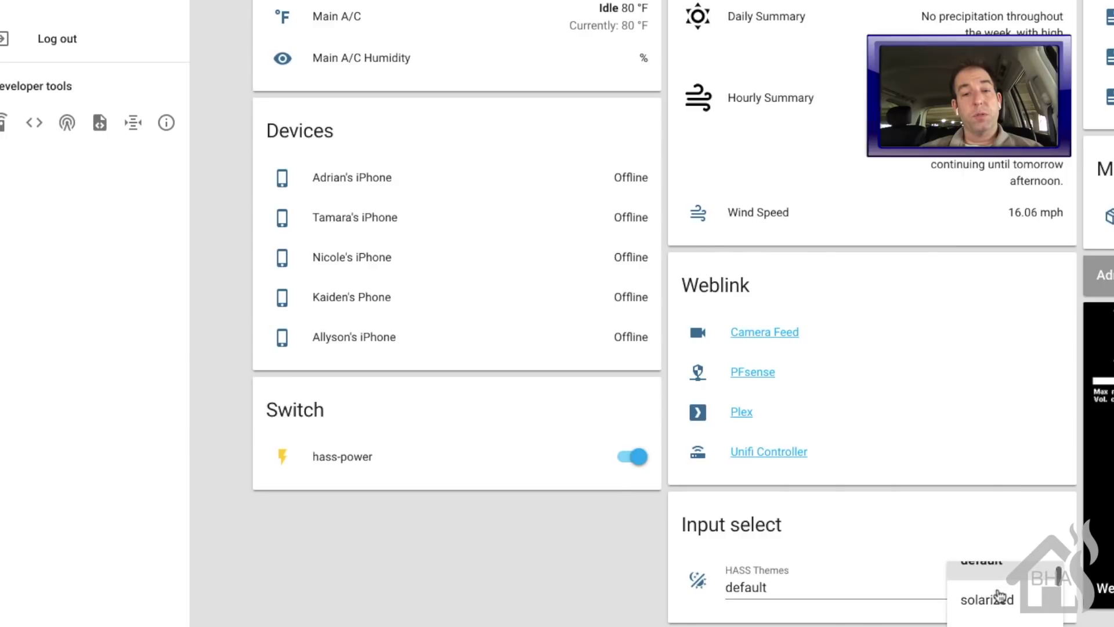
left_click(984, 602)
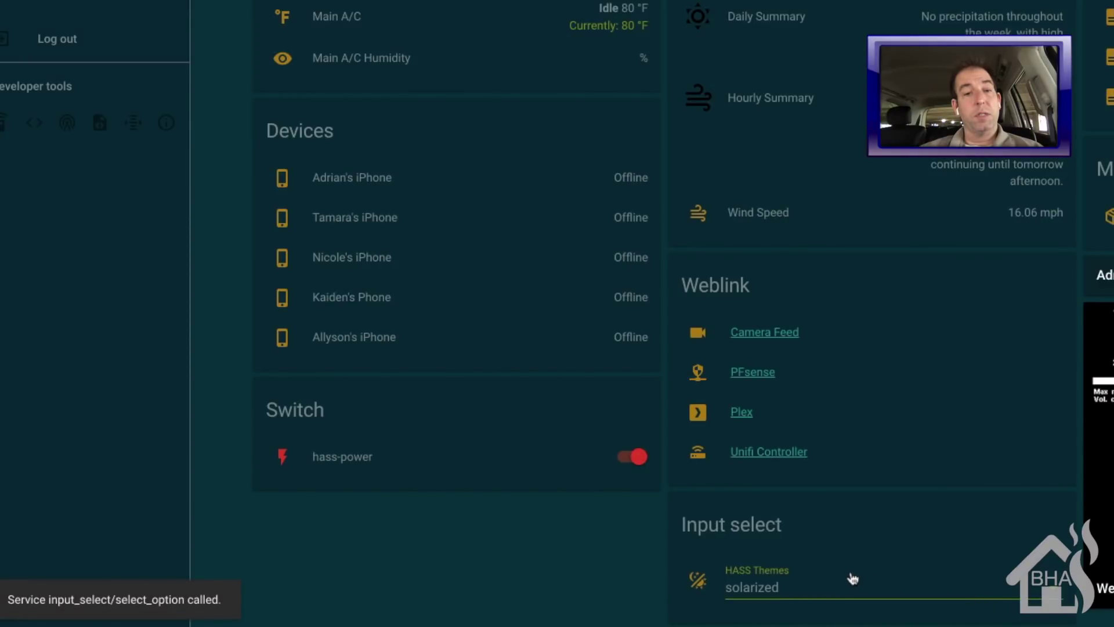
left_click(833, 587)
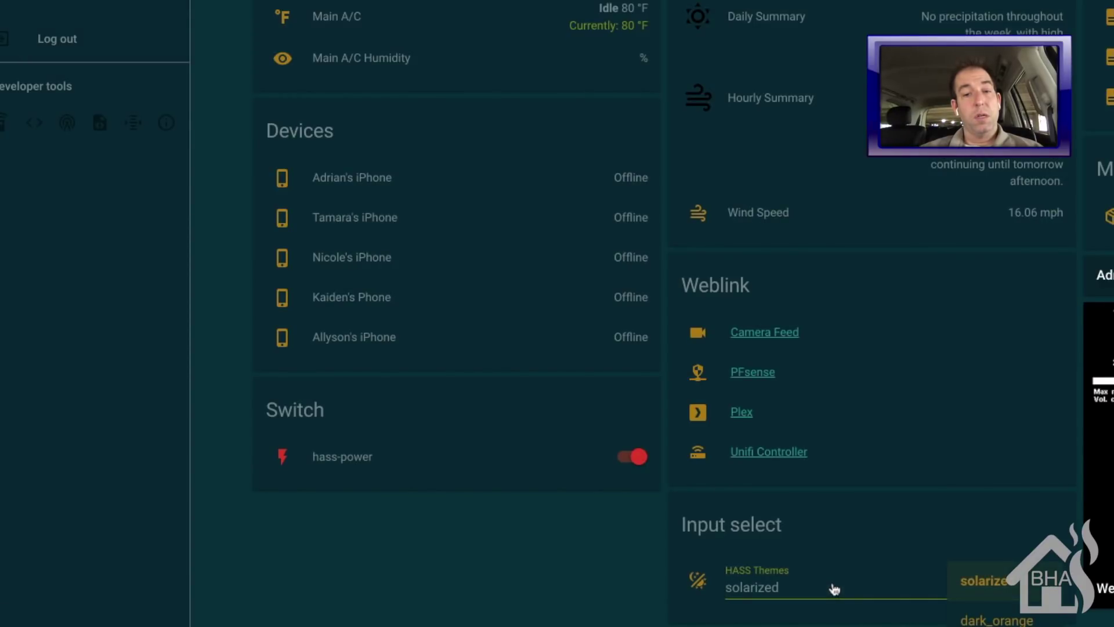
scroll(1045, 603, "down", 2)
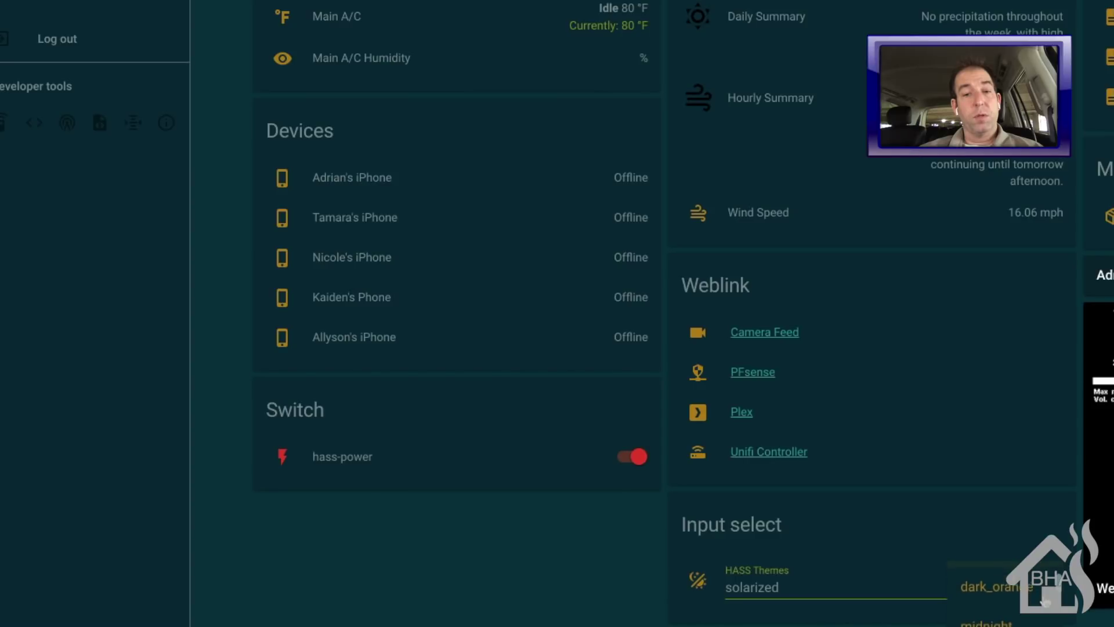
scroll(1044, 602, "down", 1)
left_click(994, 582)
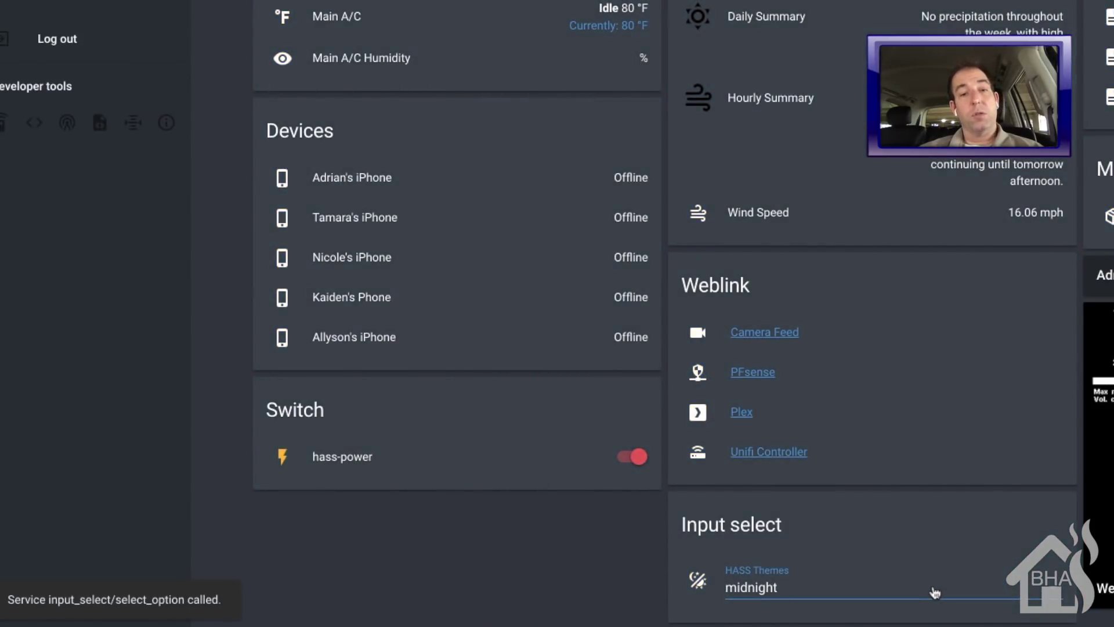
left_click(917, 597)
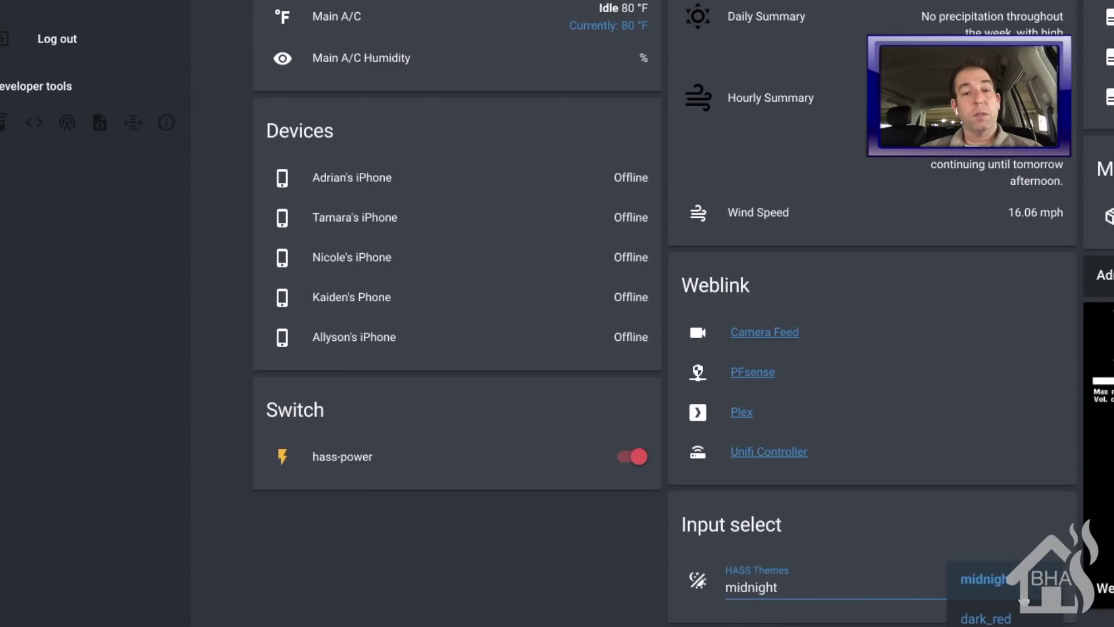
scroll(1023, 599, "down", 1)
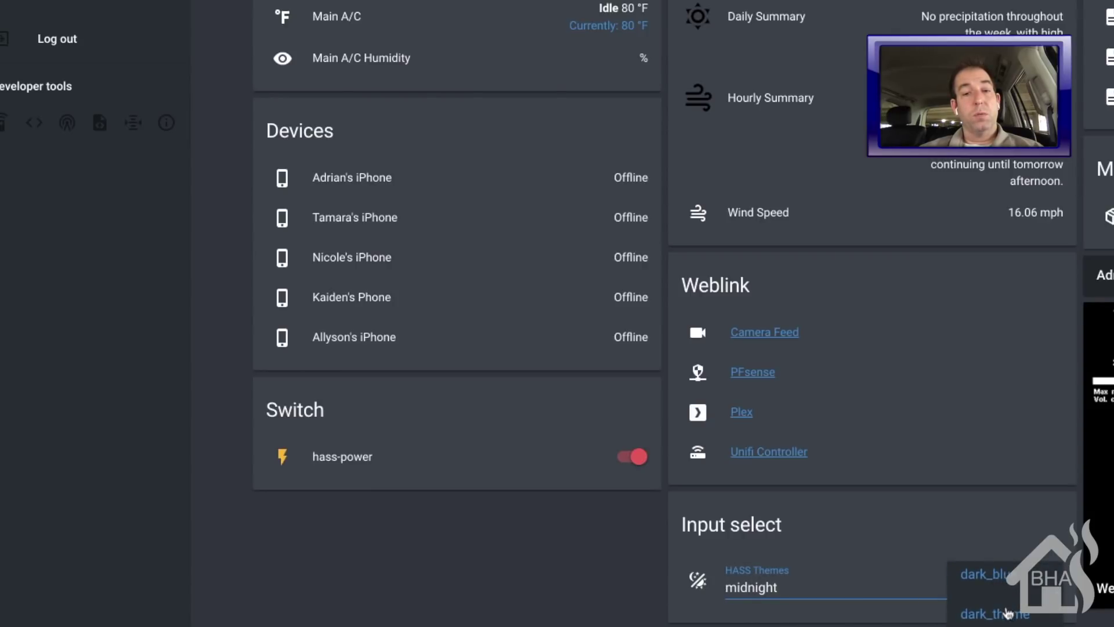
left_click(985, 591)
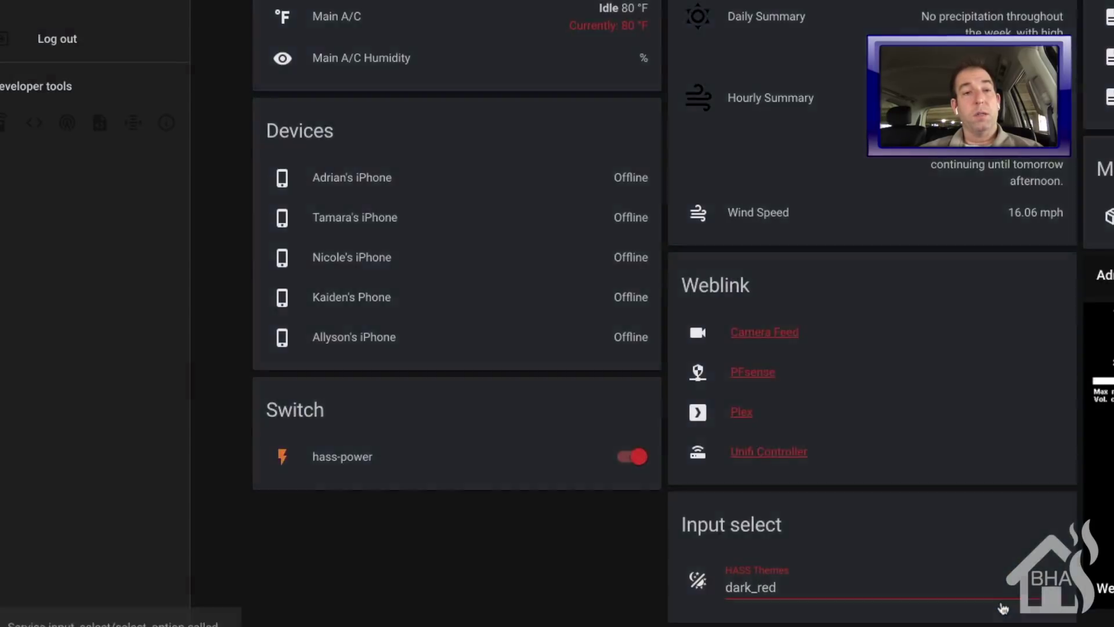